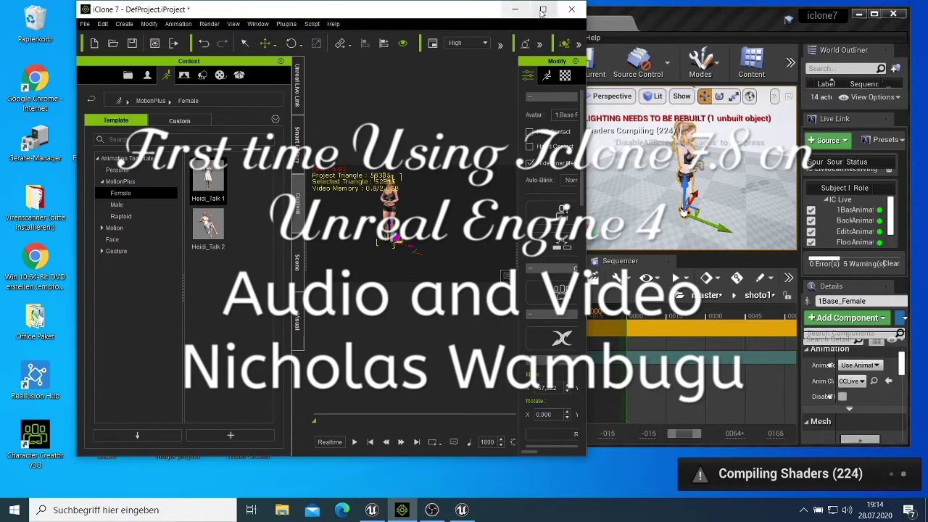
Maximize and restore iClone, then maximize and minimize the Unreal Editor so iClone stays in front.
left_click(542, 10)
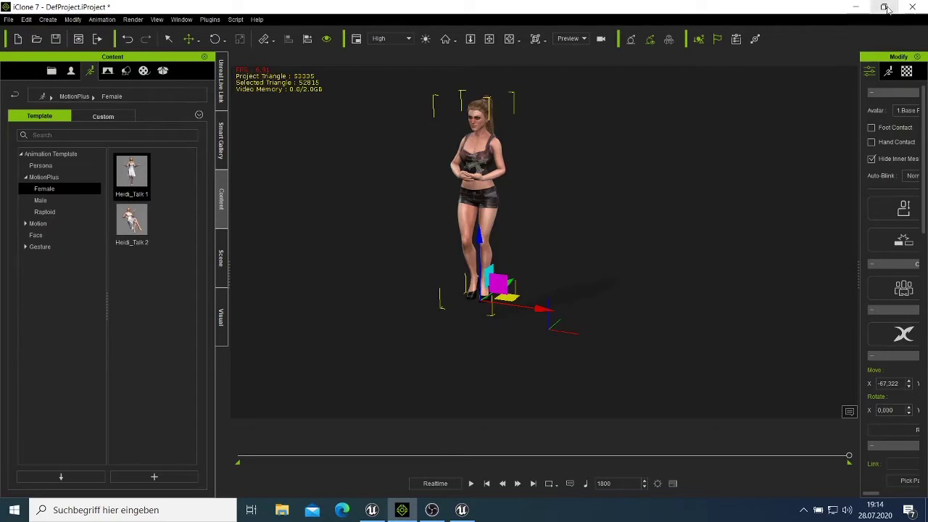
left_click(885, 9)
left_click(789, 19)
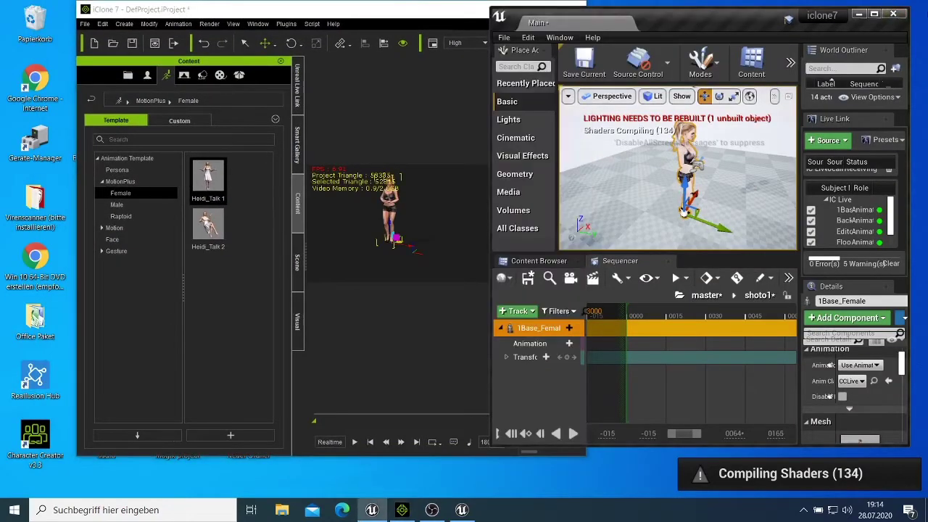
left_click(874, 14)
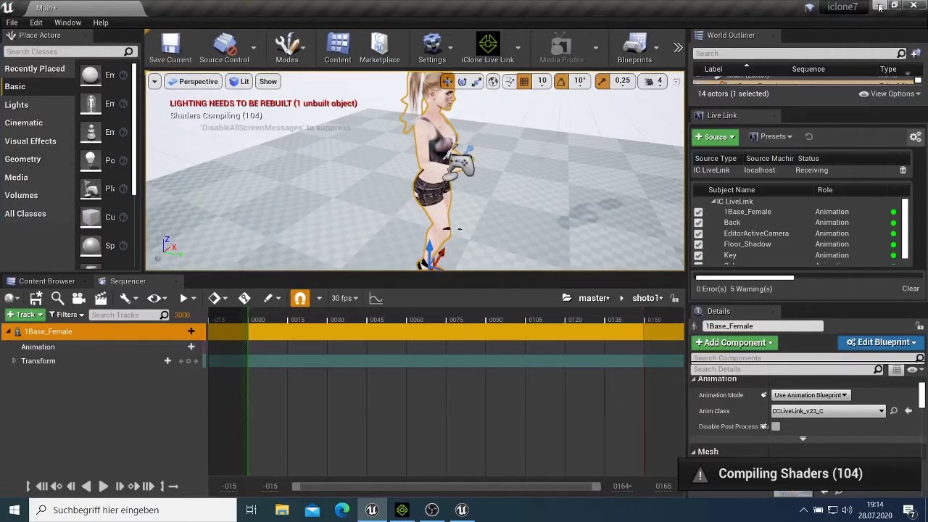
left_click(878, 7)
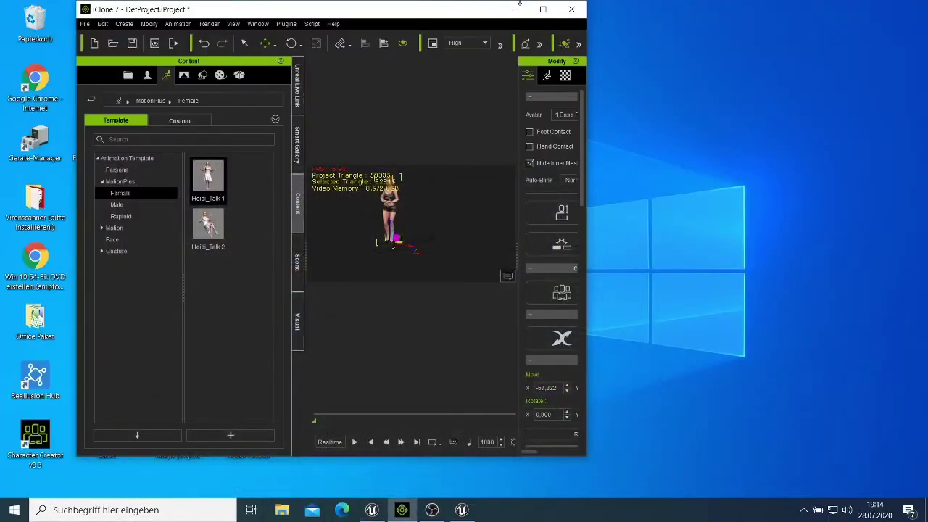
Launch the Epic Games Launcher and scroll the Library vault to the iClone Unreal Live Link plugin.
left_click(516, 10)
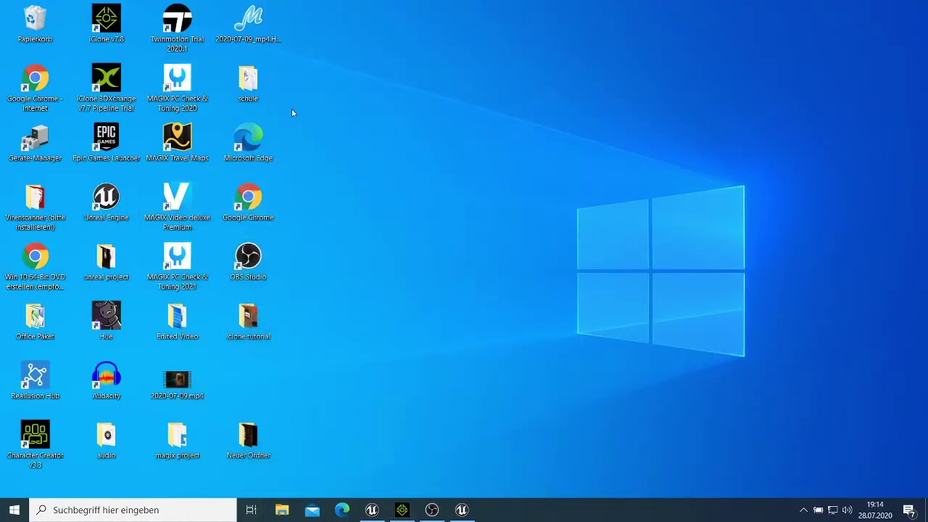
double_click(115, 155)
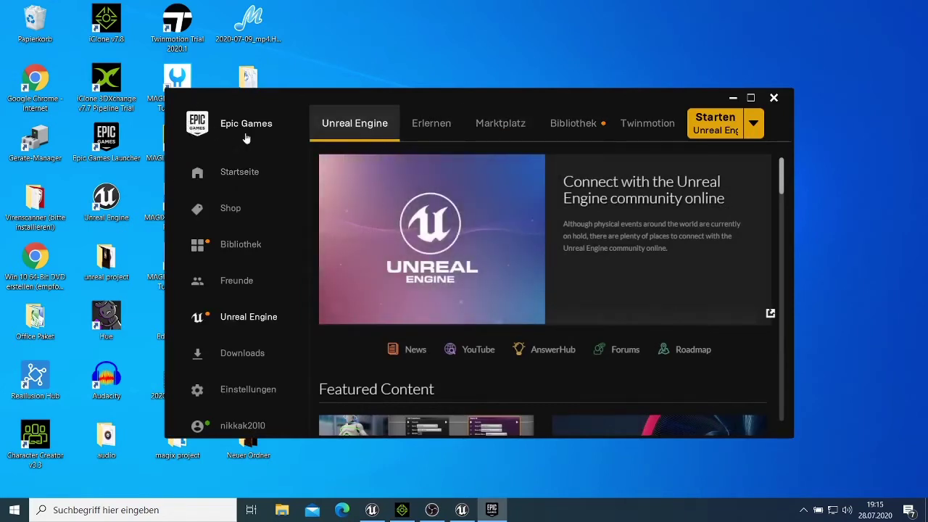
left_click(566, 139)
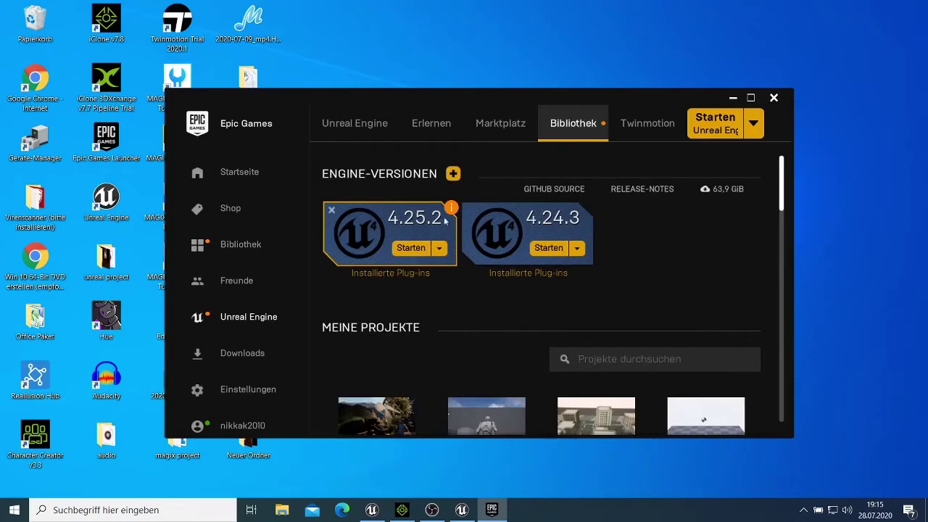
mouse_move(456, 213)
scroll(547, 229, "down", 2)
scroll(558, 239, "down", 2)
scroll(573, 250, "down", 3)
scroll(576, 250, "down", 2)
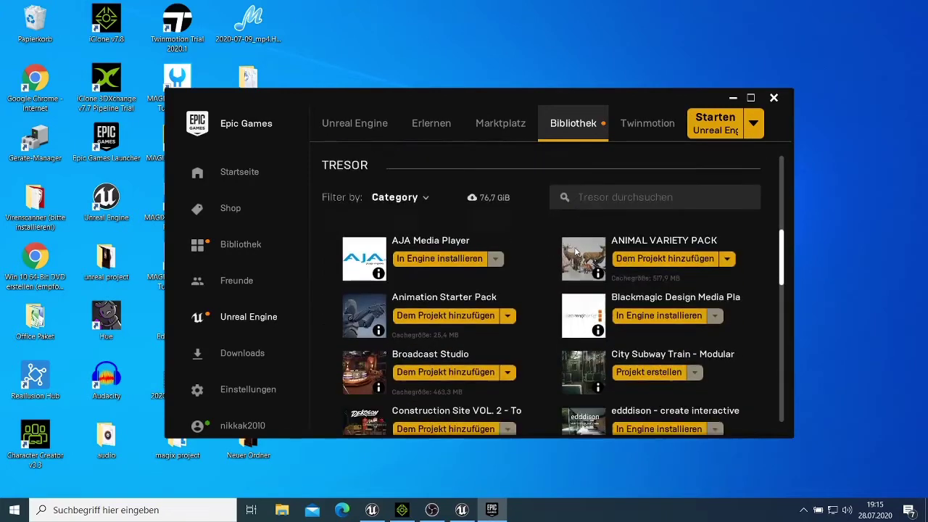
scroll(576, 251, "down", 2)
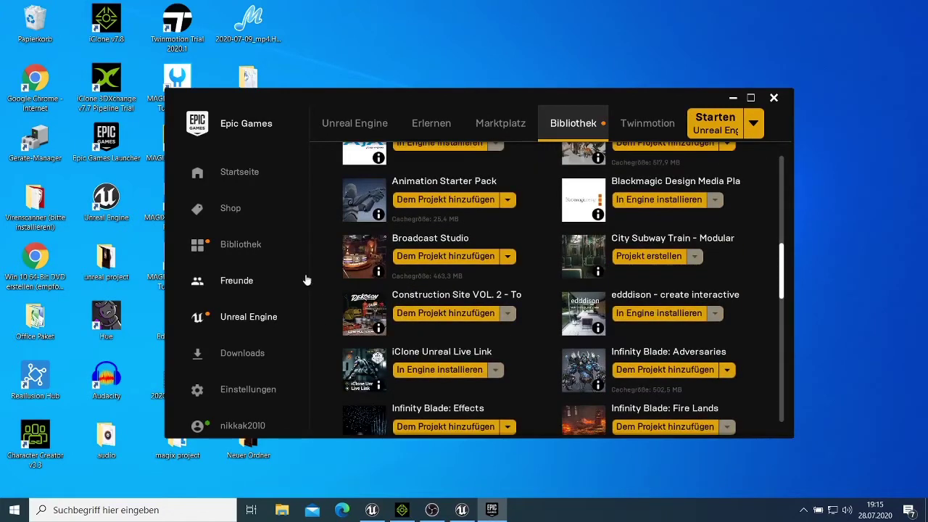
mouse_move(379, 270)
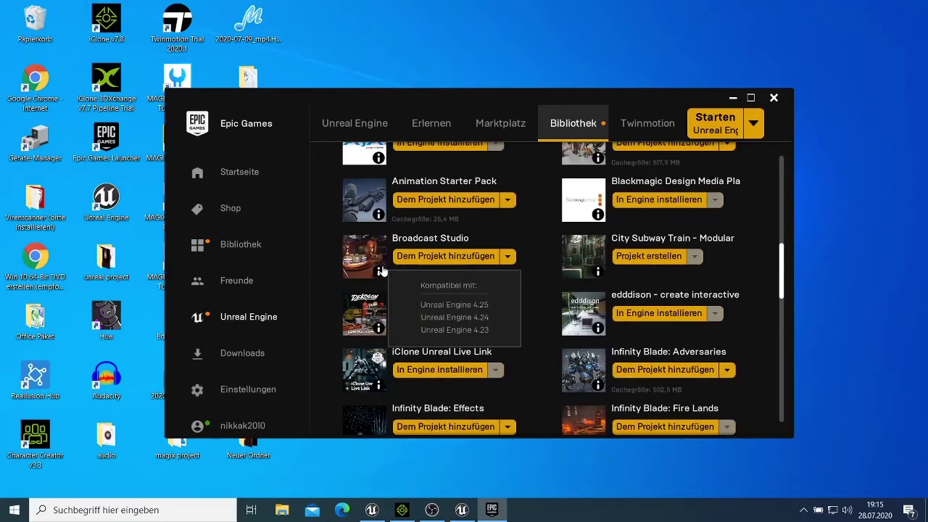
scroll(398, 263, "up", 2)
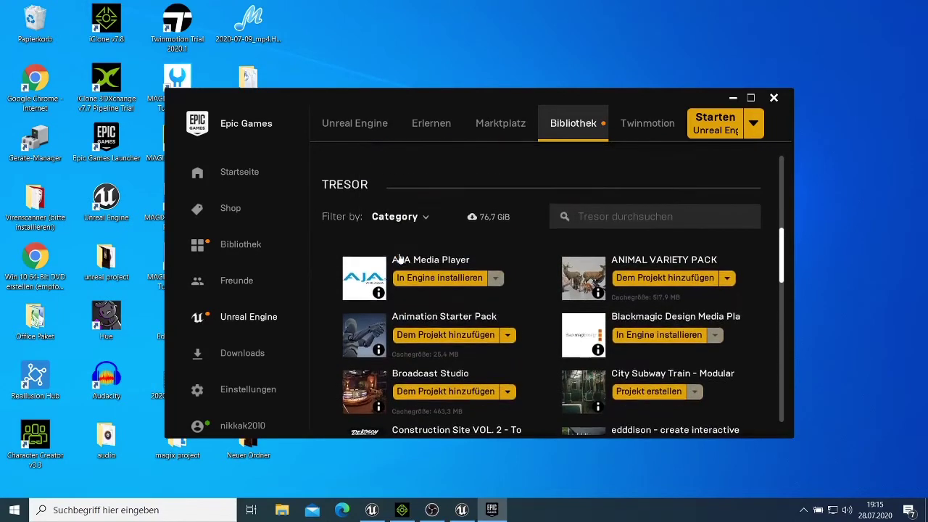
scroll(399, 259, "up", 2)
scroll(399, 258, "down", 2)
scroll(399, 259, "down", 4)
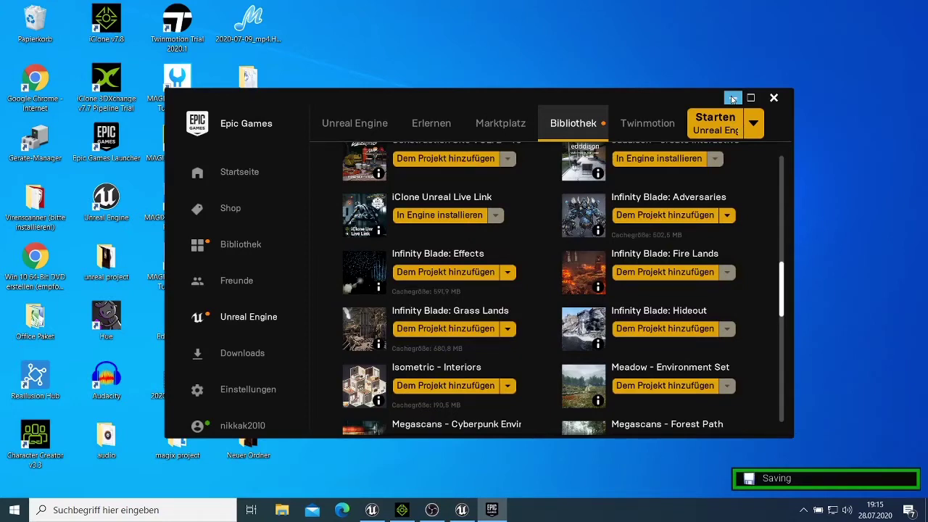
Minimize the launcher and the Unreal Project Browser, bringing the iClone project back to the front.
left_click(732, 98)
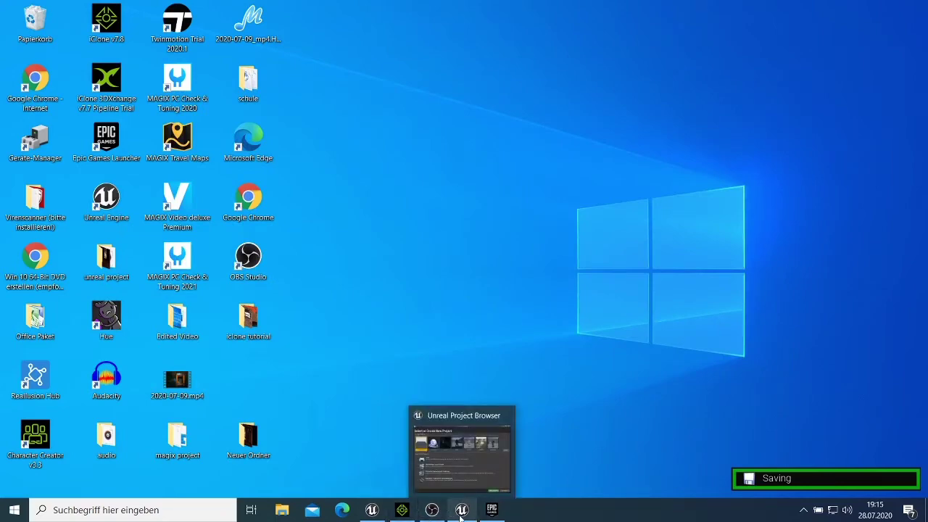
left_click(461, 511)
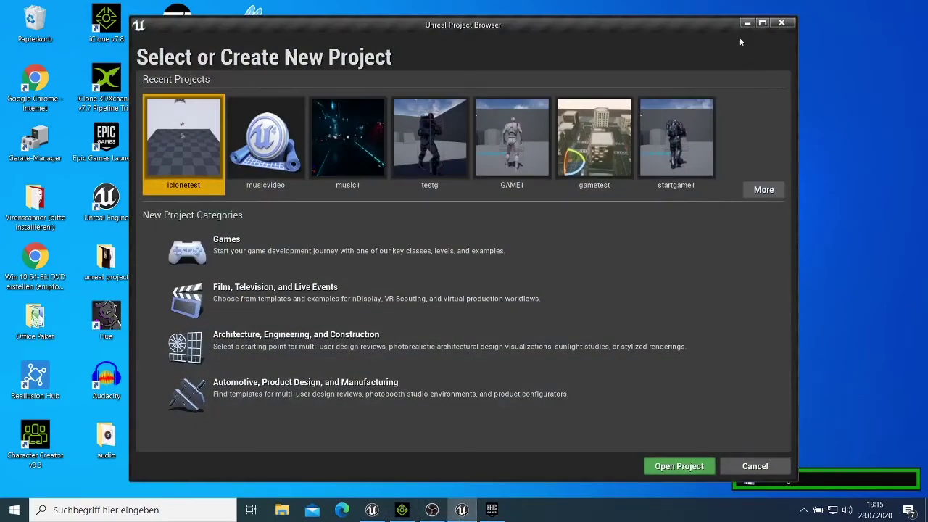
left_click(746, 24)
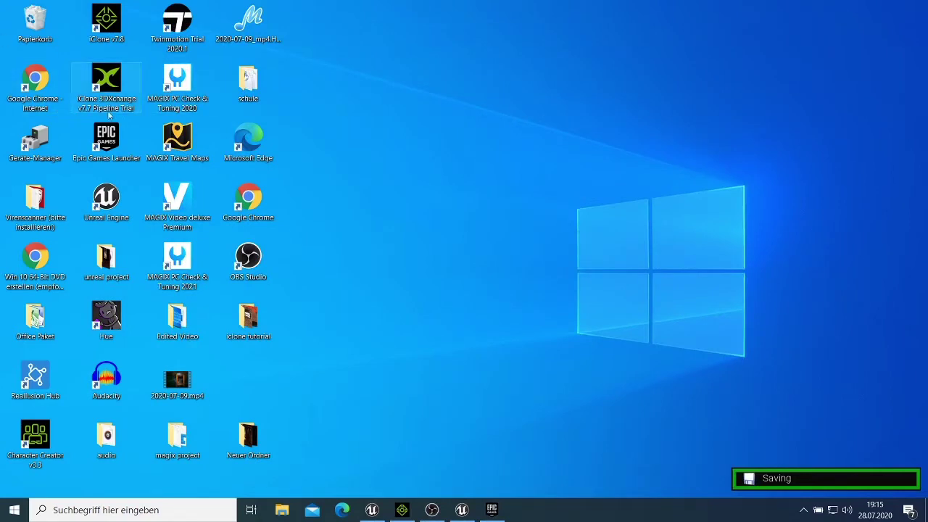
left_click(398, 510)
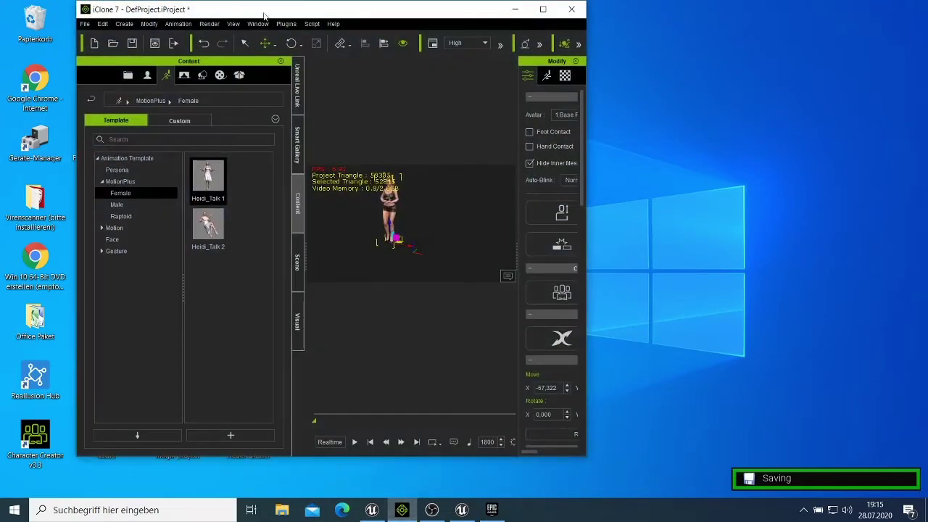
Confirm in Reallusion Hub that Unreal Live Link Plug-in v1.2 is installed, then close the Hub.
left_click(515, 9)
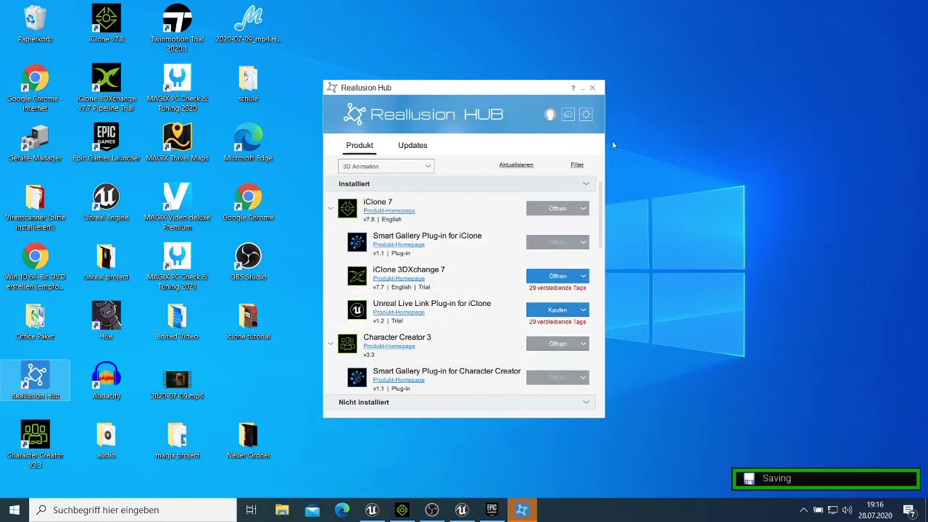
left_click(590, 87)
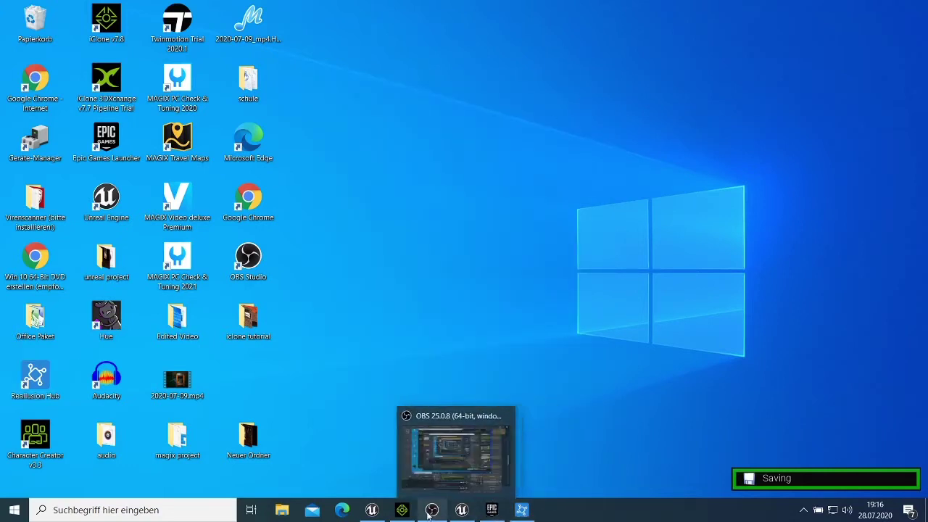
mouse_move(412, 515)
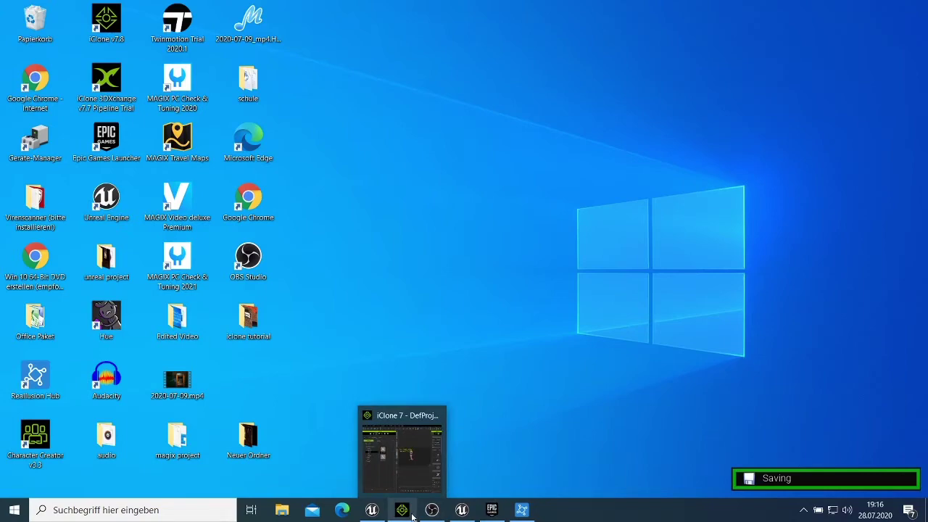
Restore iClone and open Plugins > Unreal Live Link > Unreal Live Link.
left_click(412, 514)
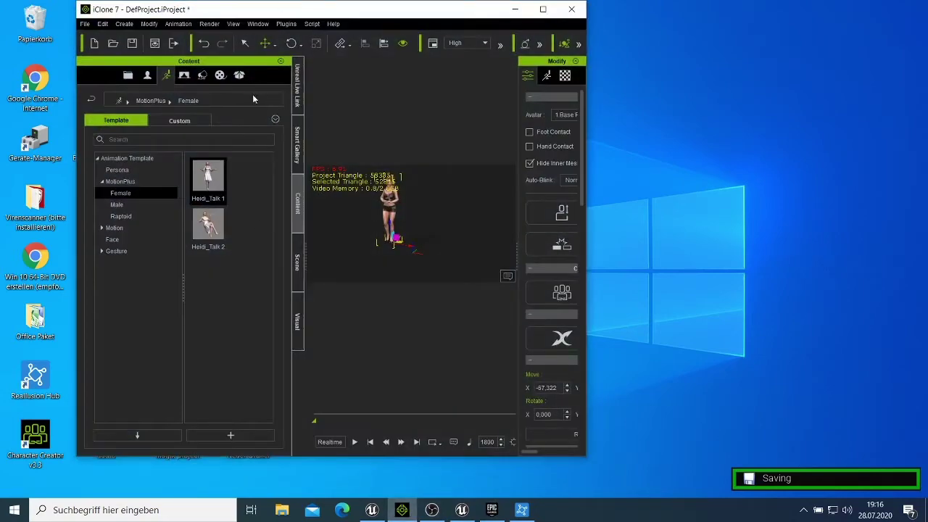
left_click(282, 26)
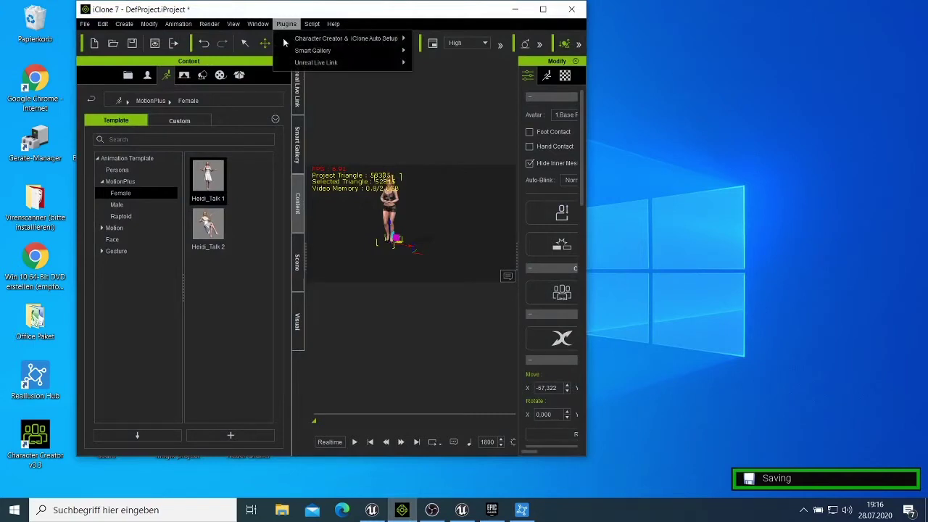
mouse_move(305, 65)
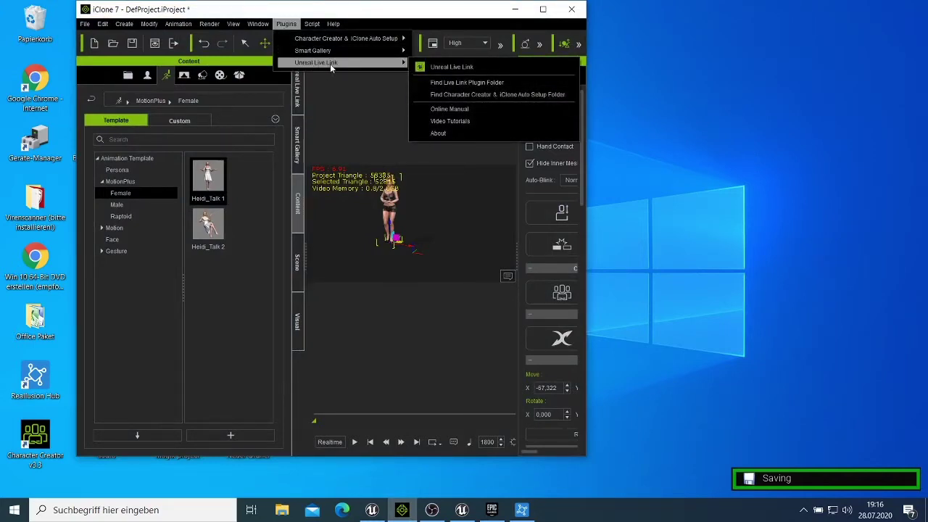
left_click(451, 68)
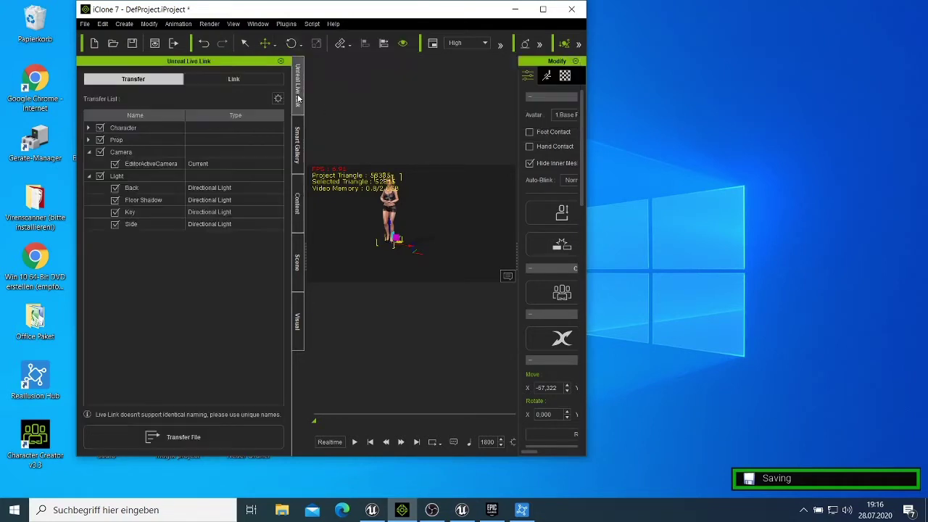
On the Link tab, toggle Activate Link off and back on, then nudge the iClone window left.
left_click(252, 77)
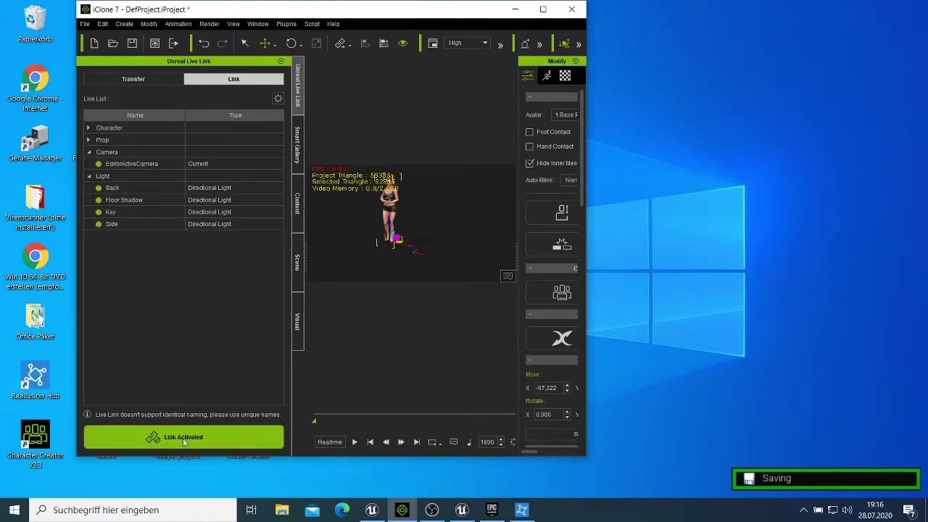
left_click(184, 444)
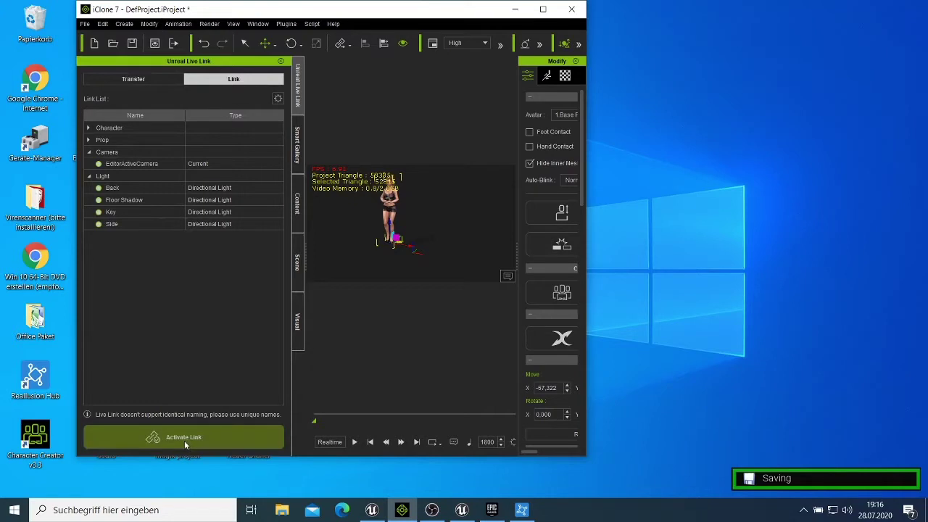
left_click(184, 440)
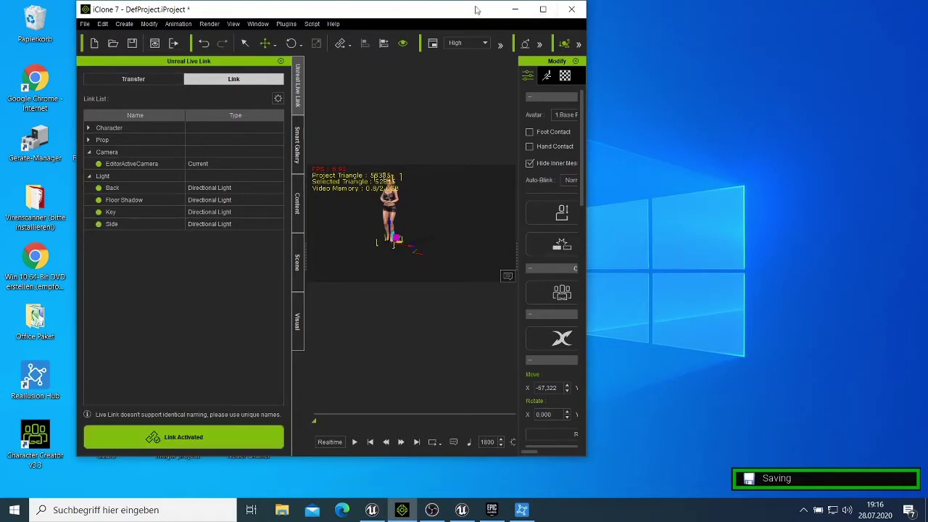
left_click_drag(476, 10, 450, 12)
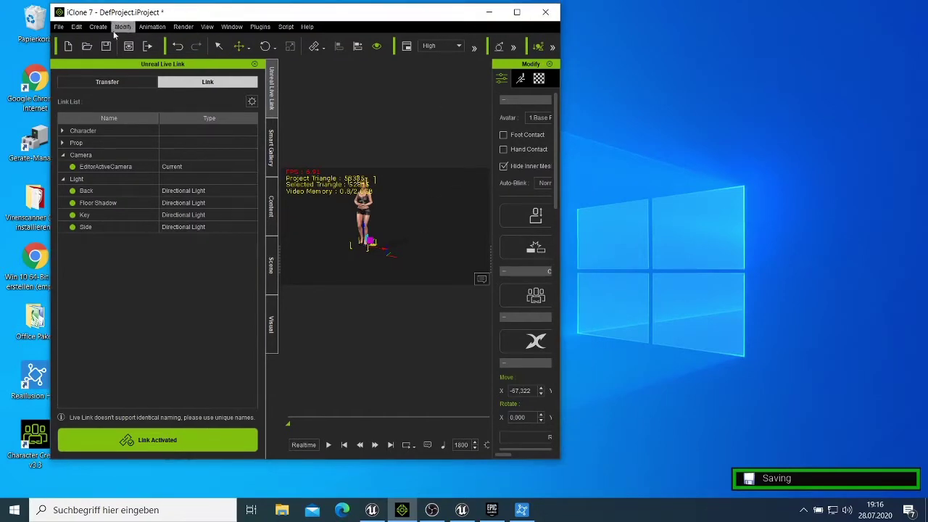
Bring Unreal forward, browse its iClone Live Link, Window and File menus, then un-maximize the editor.
left_click(371, 510)
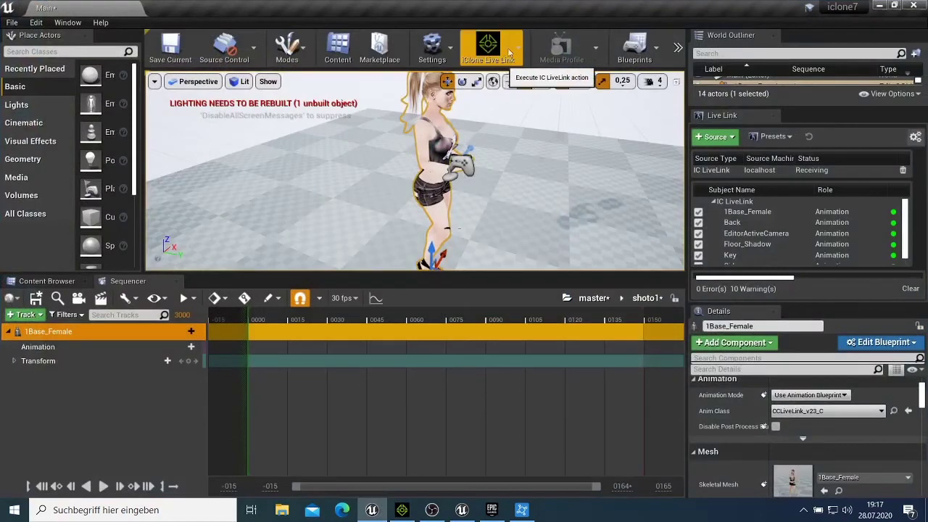
left_click(493, 50)
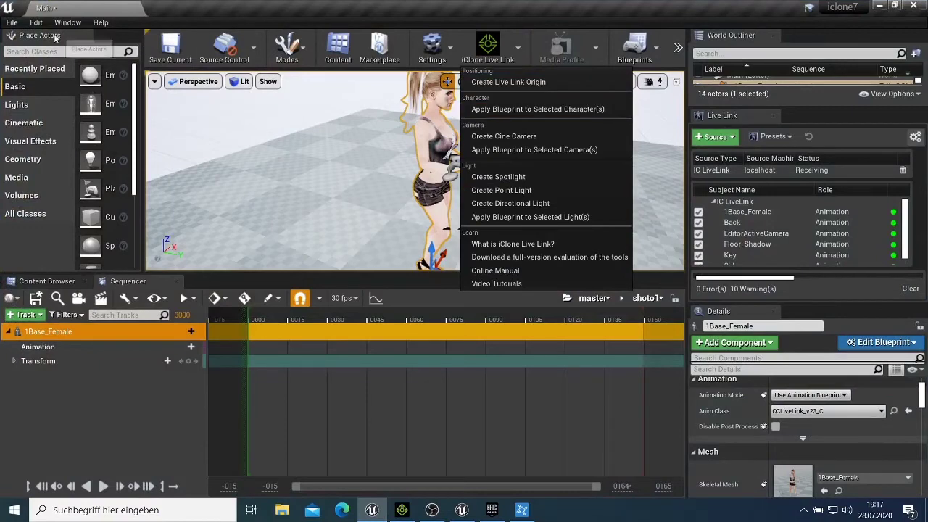
left_click(81, 25)
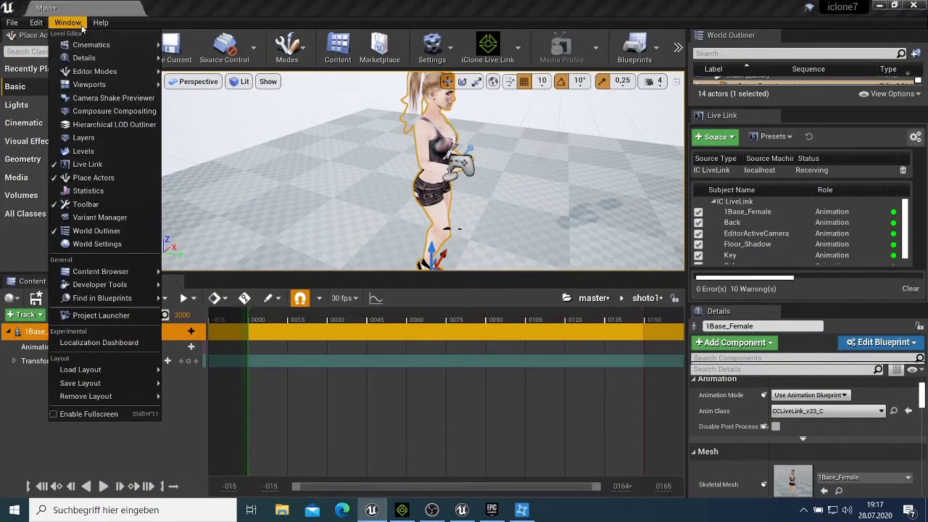
left_click(20, 27)
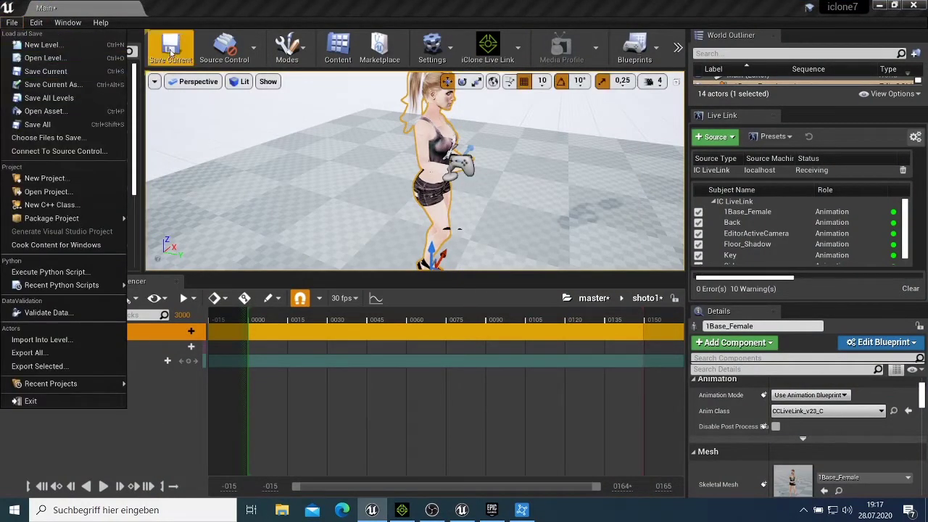
left_click(226, 30)
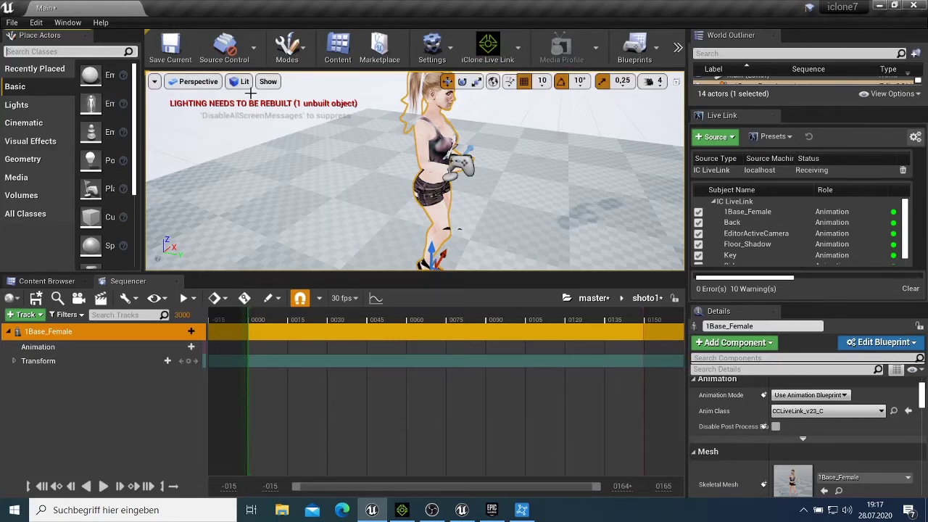
left_click(894, 5)
left_click(178, 145)
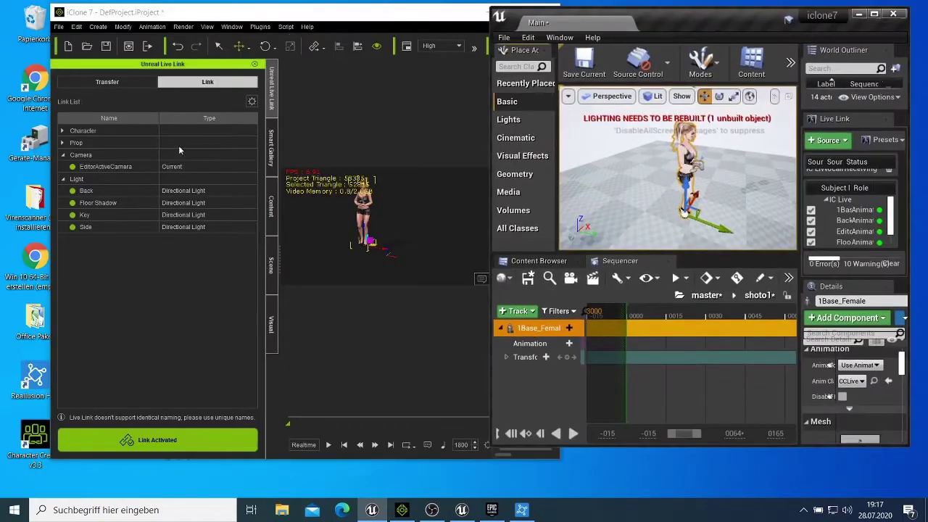
Switch iClone to its Transfer list, then open Unreal's Live Link panel.
left_click(143, 87)
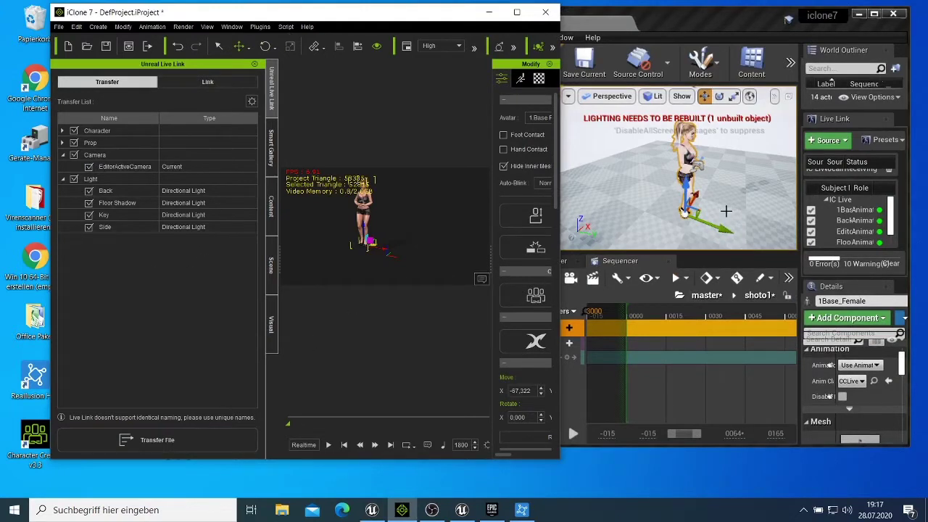
left_click(736, 28)
left_click(531, 40)
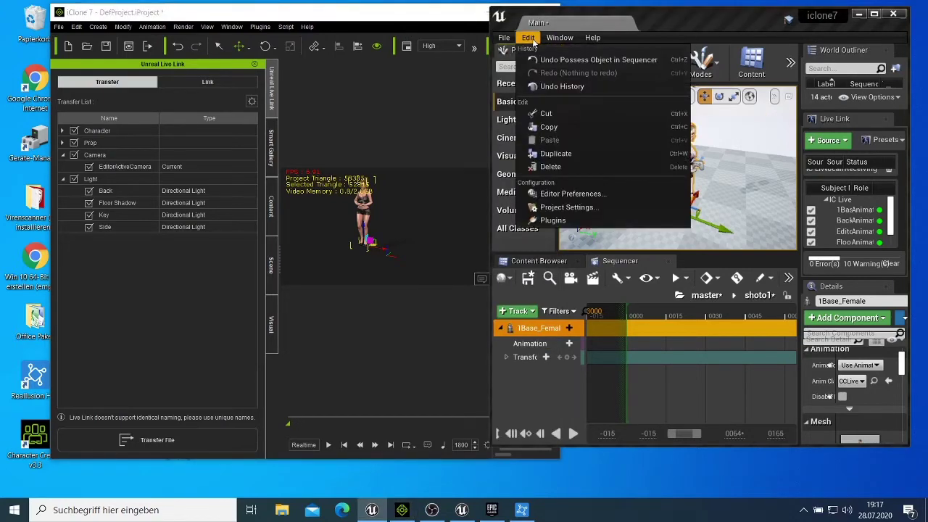
mouse_move(575, 38)
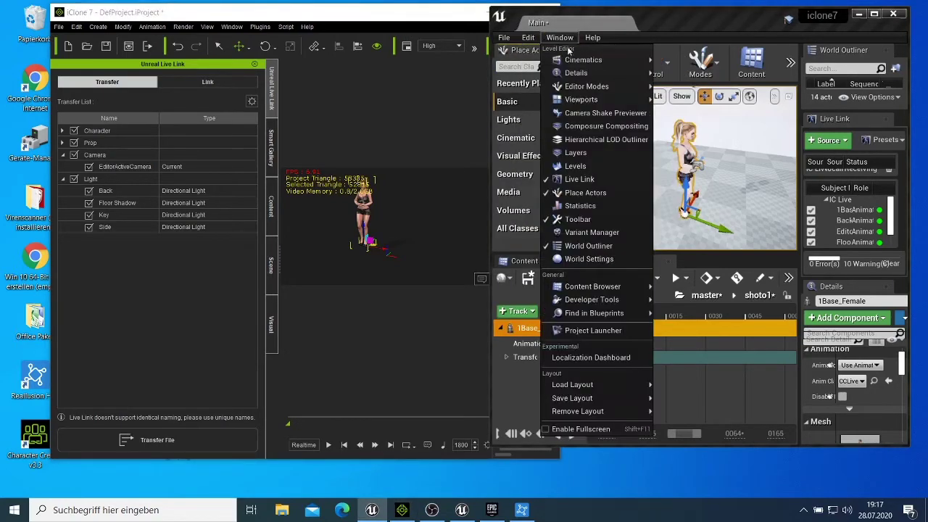
left_click(583, 179)
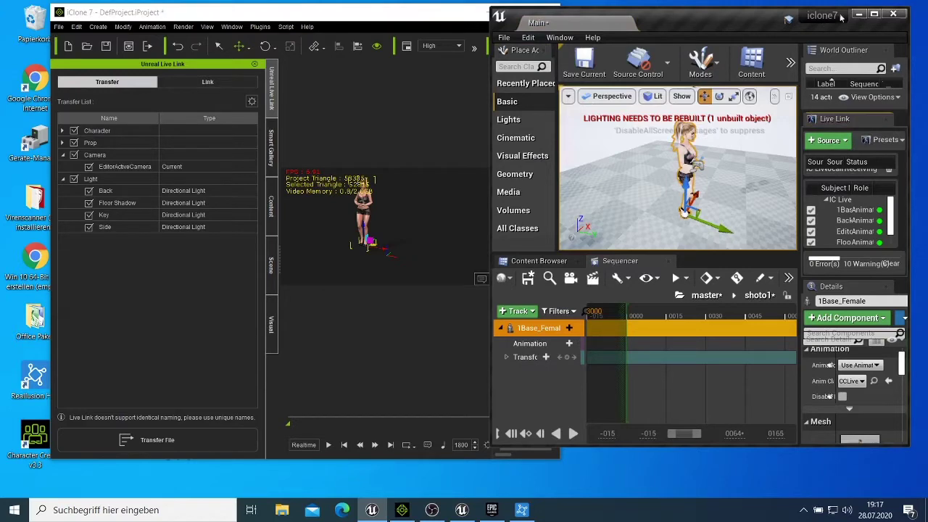
Confirm the iClone Live Link source uses port 54321, then maximize iClone.
left_click_drag(733, 27, 685, 21)
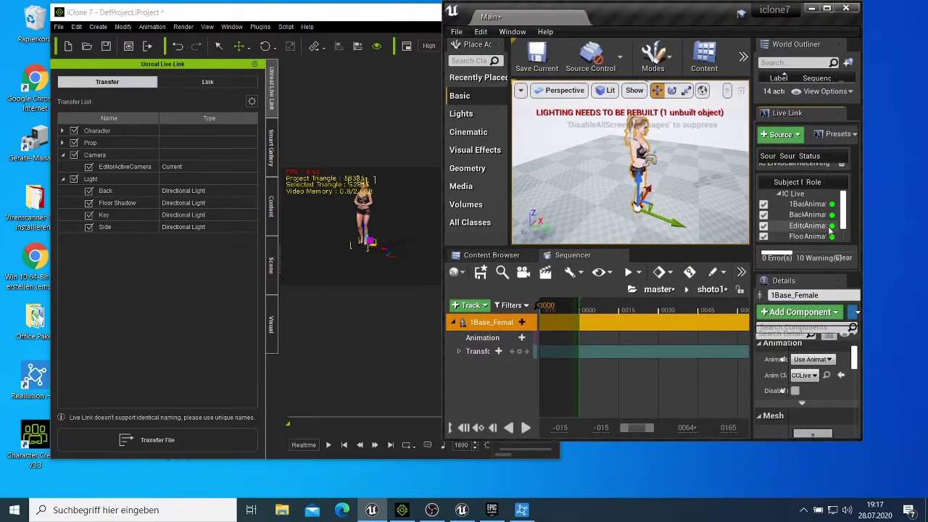
left_click(781, 135)
mouse_move(812, 172)
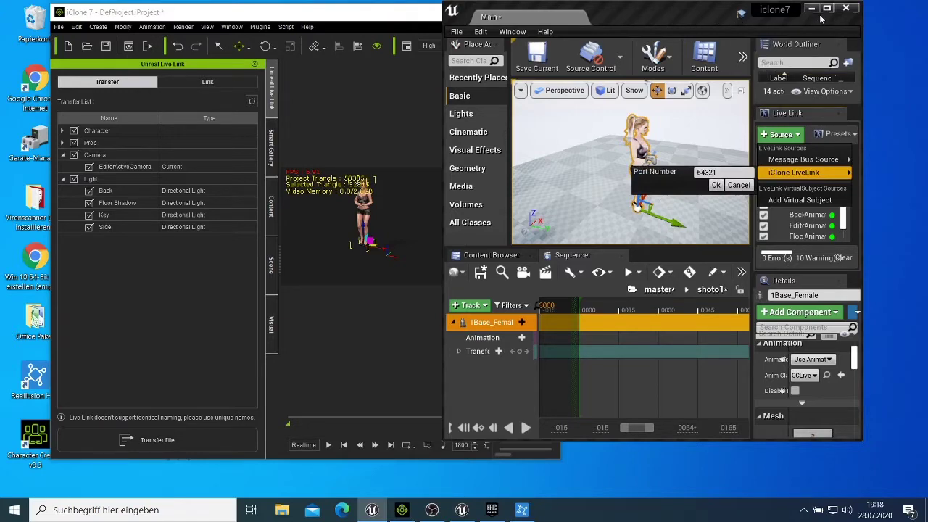
left_click_drag(718, 15, 760, 23)
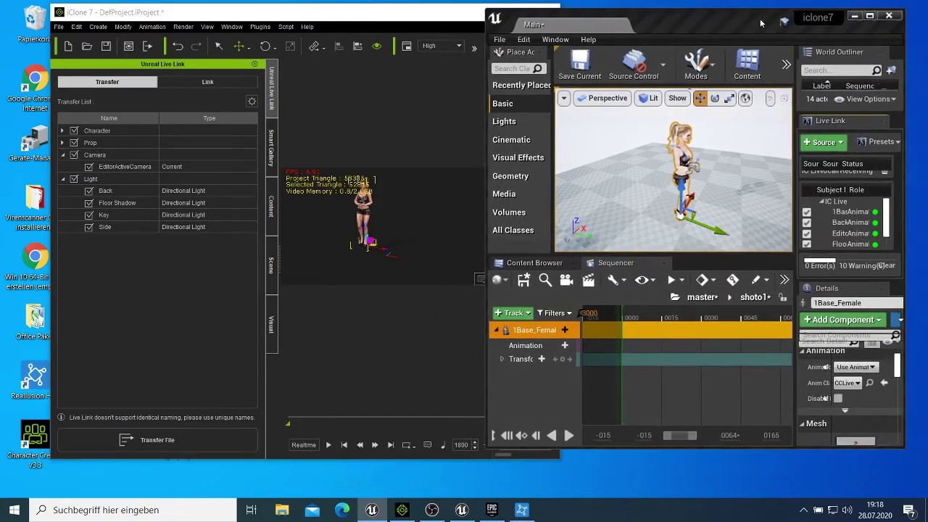
left_click(374, 219)
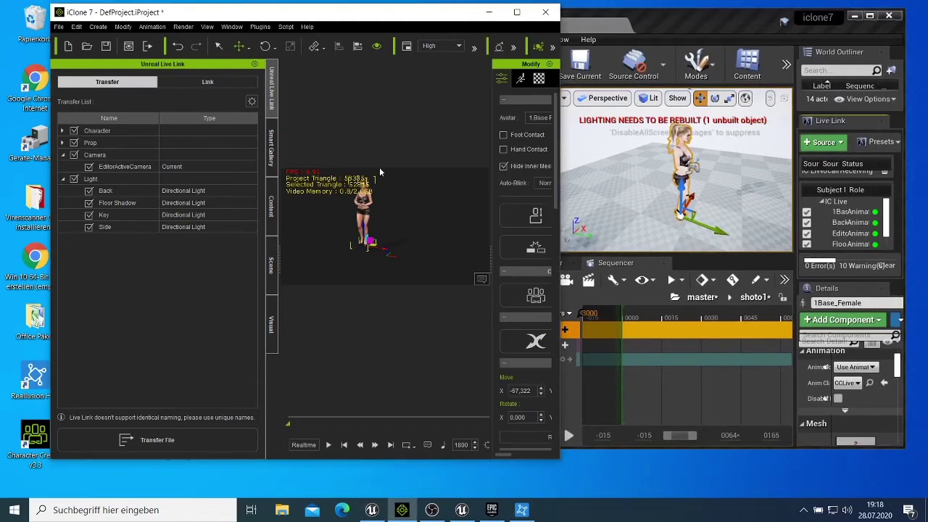
left_click(516, 15)
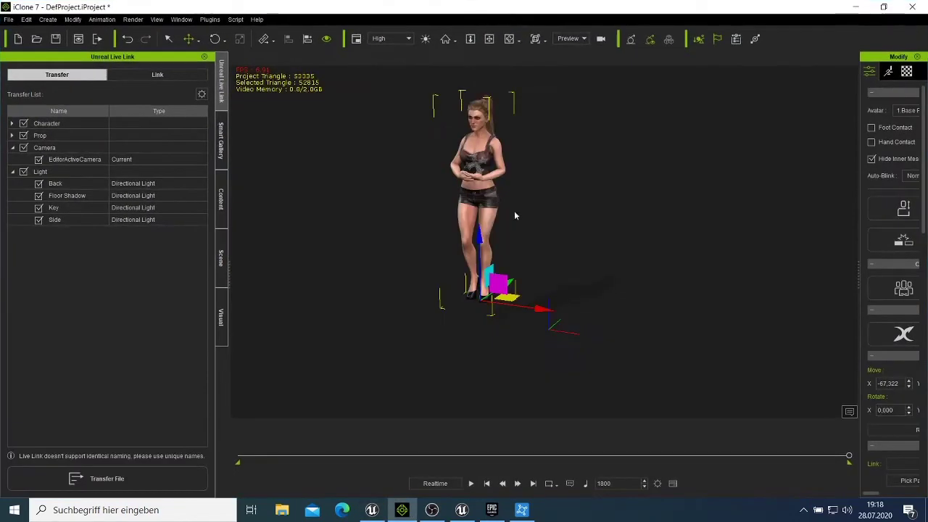
Turn off the character's transform gizmo and restore iClone to a window beside Unreal.
left_click(510, 40)
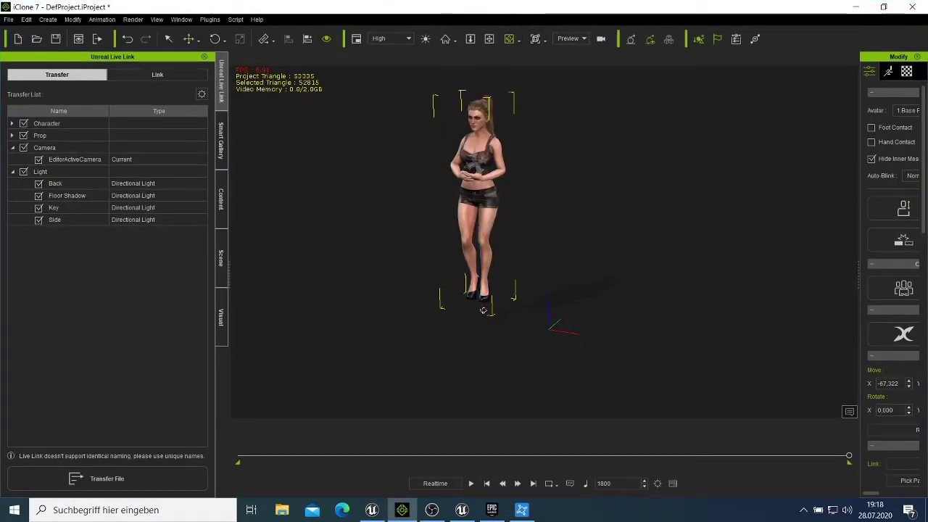
left_click(883, 7)
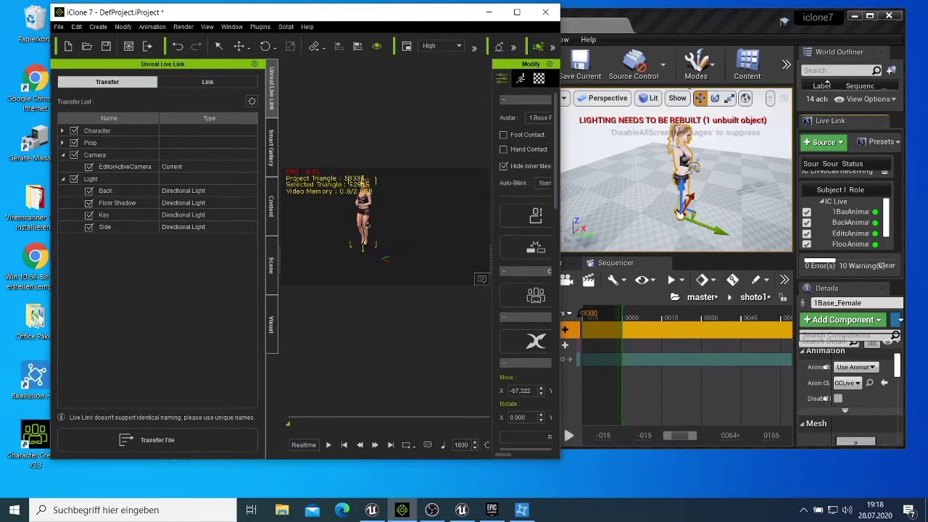
Start Transfer File to Unreal and answer No to the Live Link prompt.
left_click(168, 447)
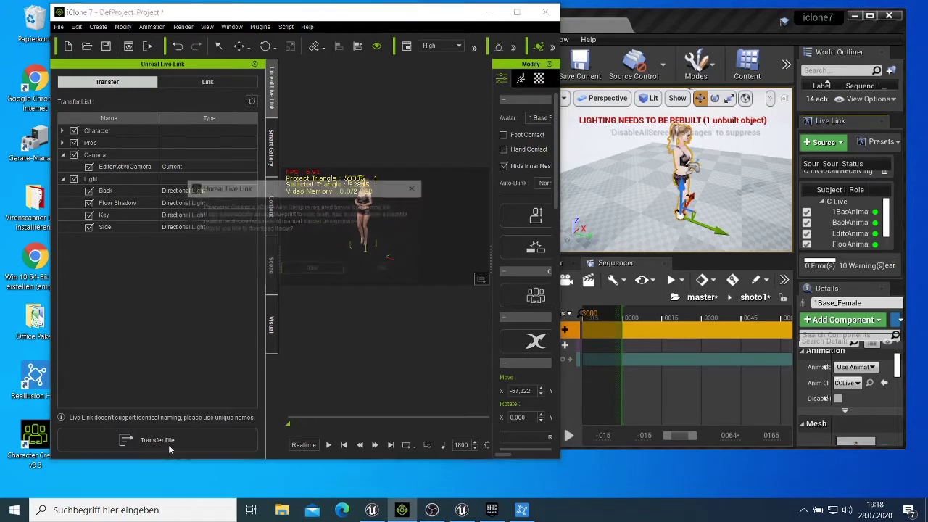
left_click(363, 273)
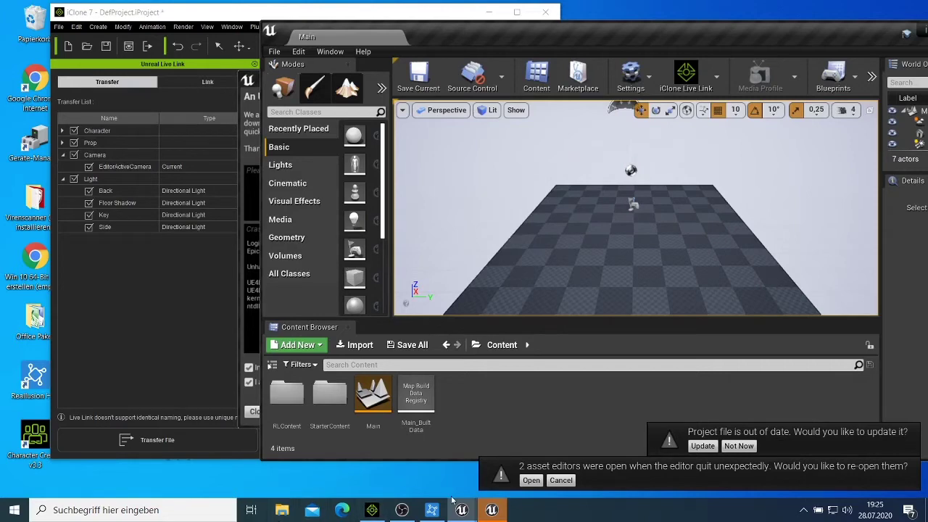
Bring the Unreal editor forward and zoom and orbit the viewport around the transferred character.
mouse_move(461, 512)
left_click(398, 453)
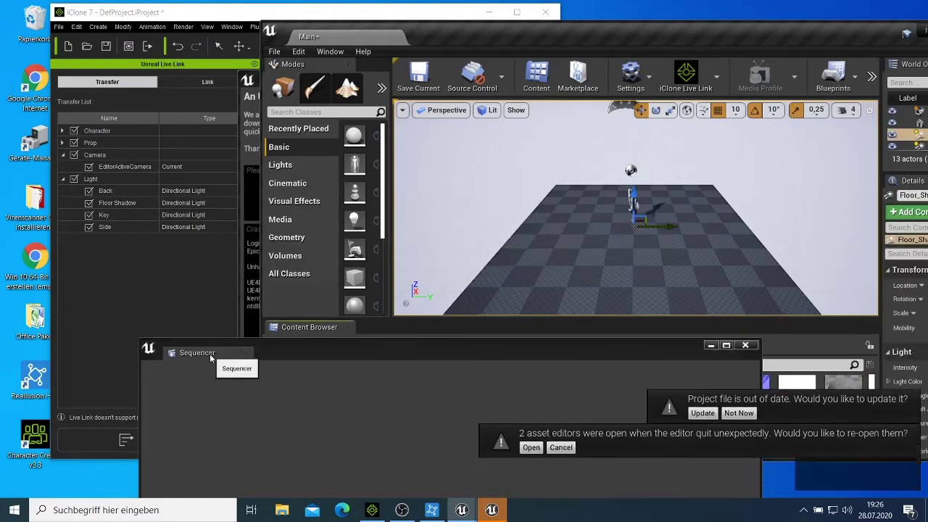
scroll(670, 221, "up", 2)
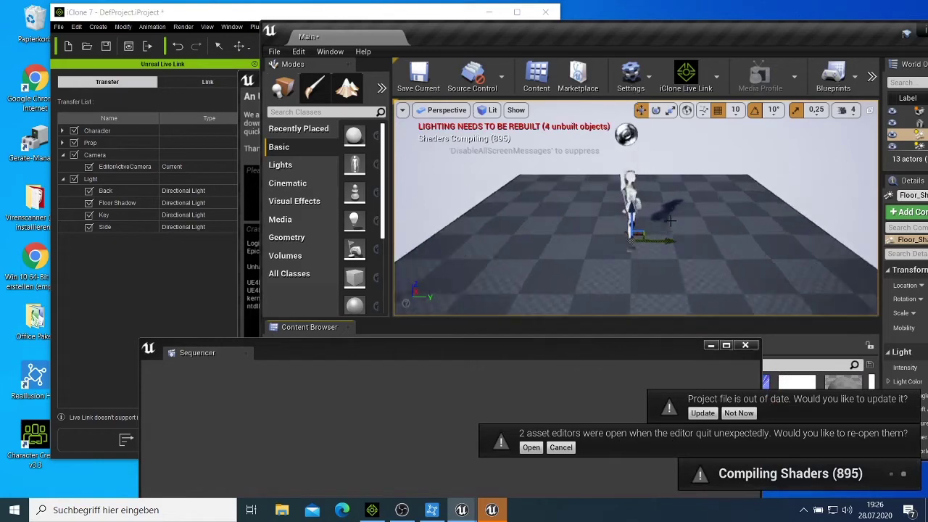
scroll(666, 222, "up", 2)
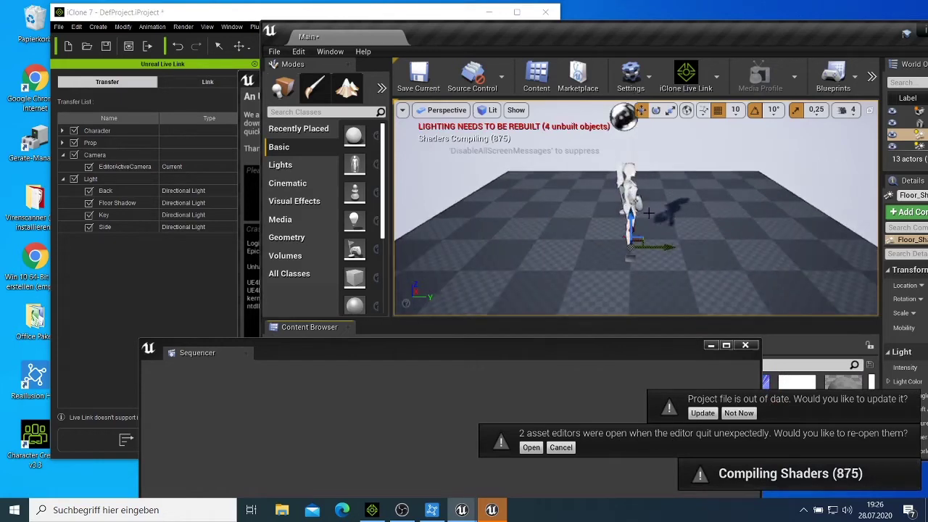
mouse_move(665, 224)
right_mouse_down()
mouse_move(623, 224)
mouse_move(668, 218)
right_mouse_up()
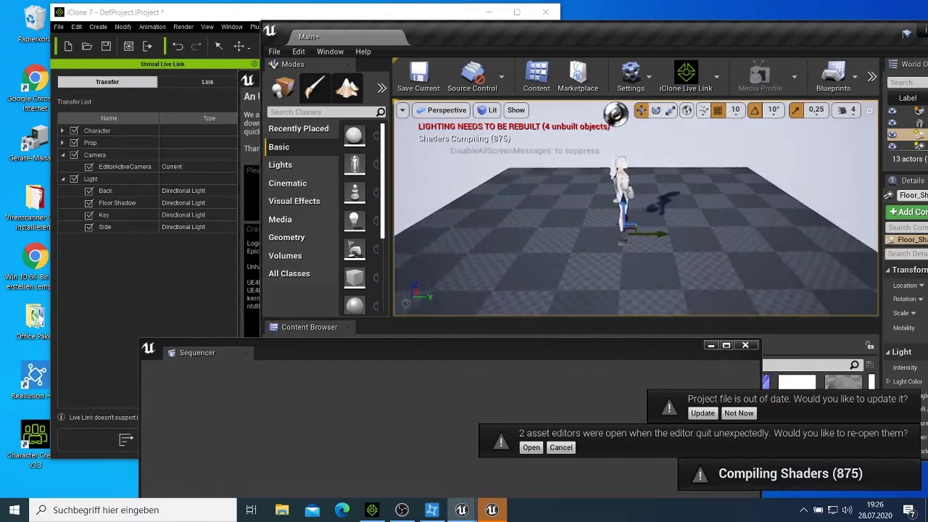
scroll(668, 218, "up", 2)
scroll(668, 218, "up", 2)
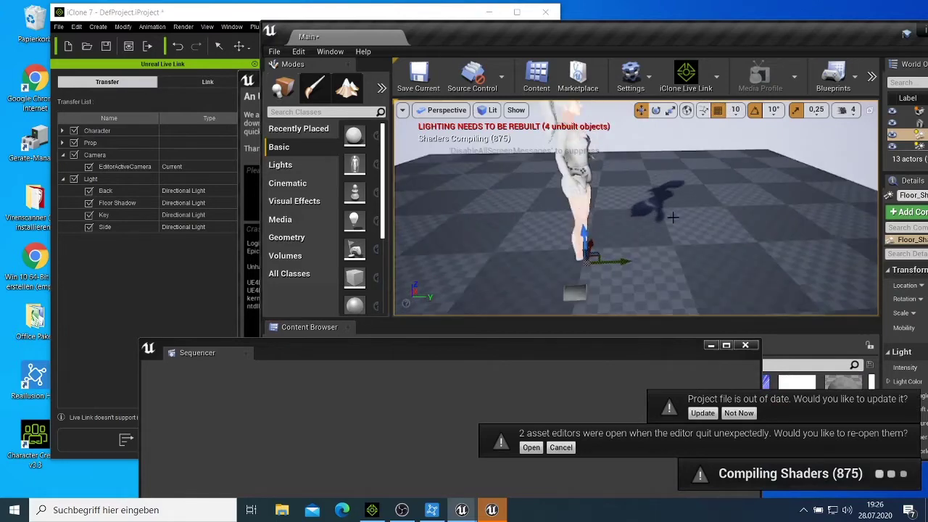
scroll(673, 218, "down", 4)
scroll(672, 217, "up", 2)
scroll(672, 217, "down", 3)
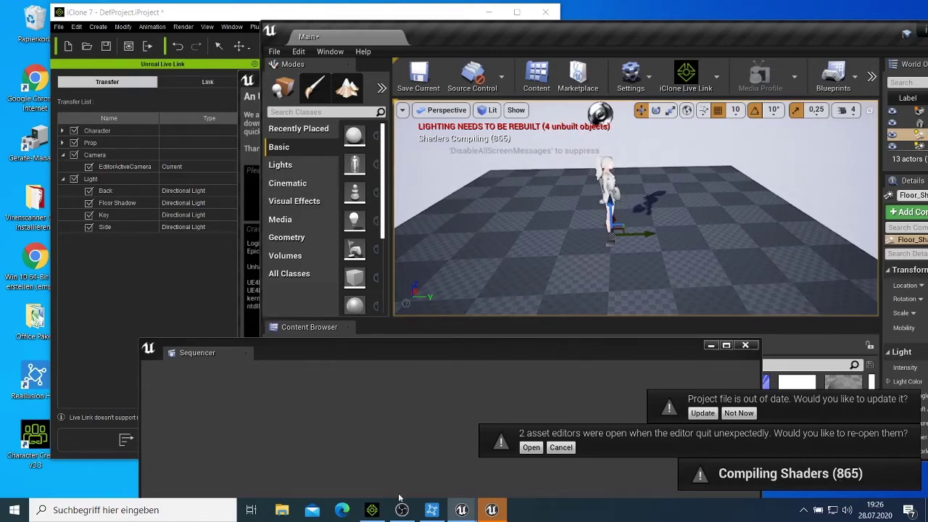
Dock the floating Sequencer as a tab beside the Content Browser.
left_click_drag(192, 361, 365, 332)
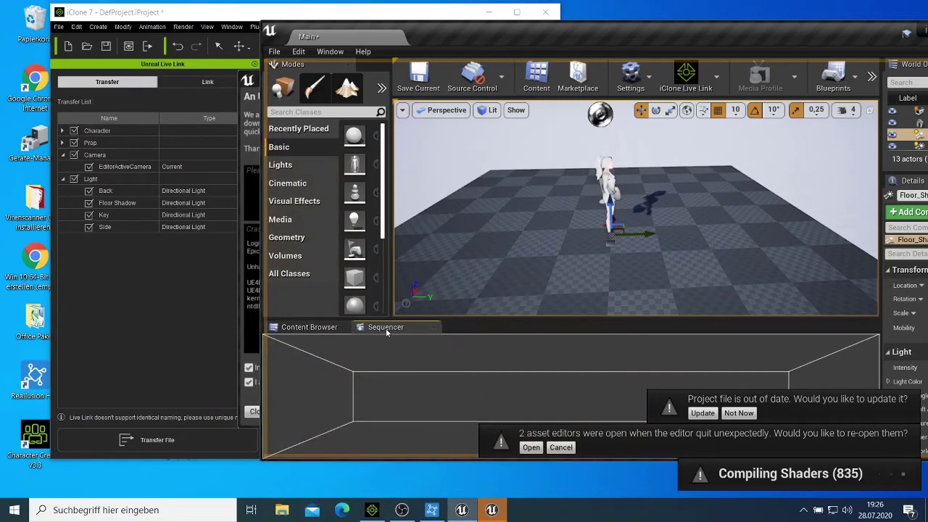
left_click_drag(369, 328, 398, 333)
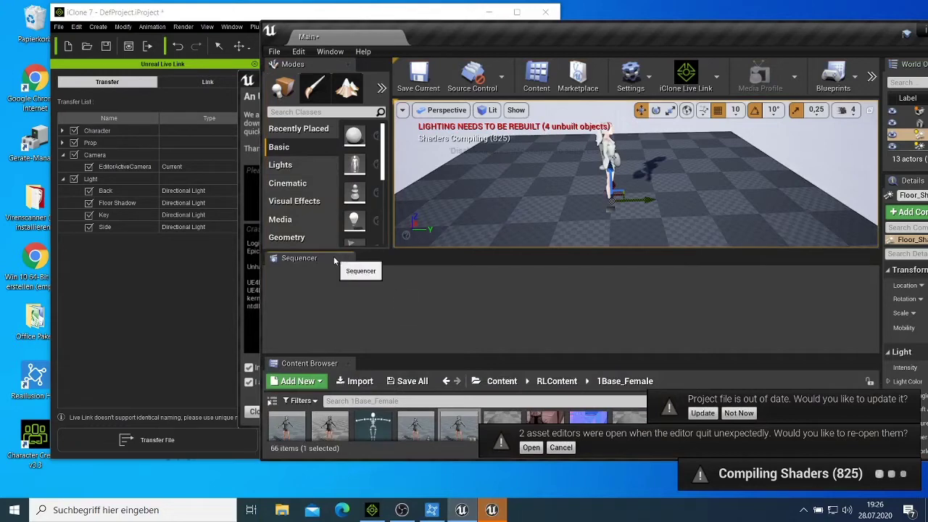
mouse_move(360, 262)
left_mouse_down()
mouse_move(363, 338)
mouse_move(388, 327)
left_mouse_up()
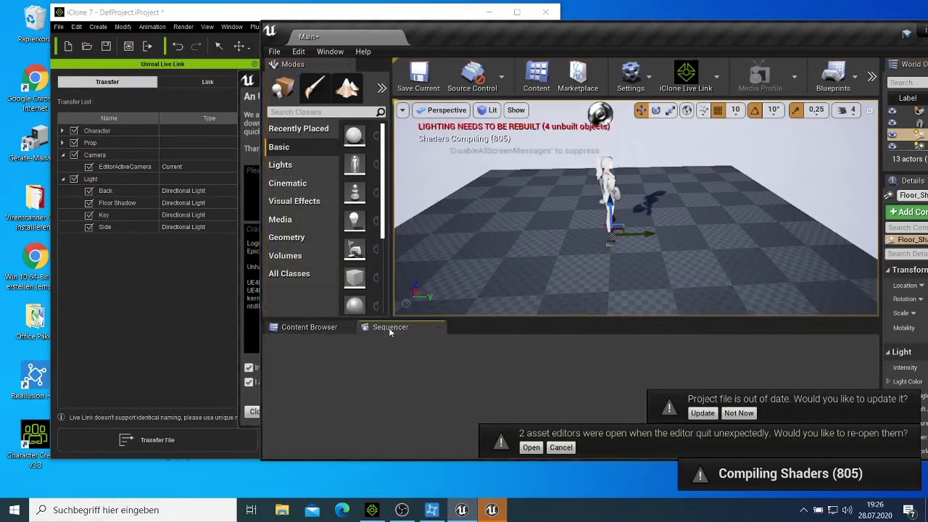
Return the Content Browser to the Content root and add a new folder named cinematic.
left_click(344, 328)
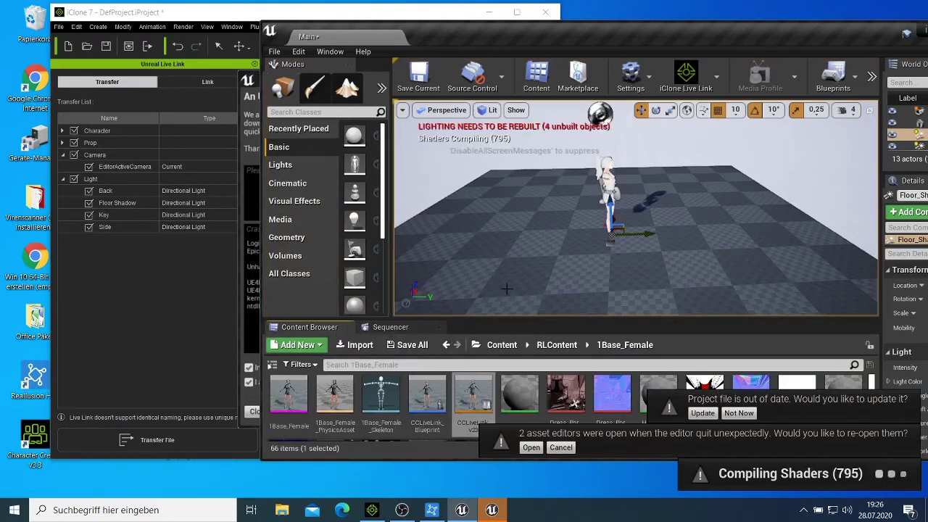
left_click(446, 345)
left_click(446, 345)
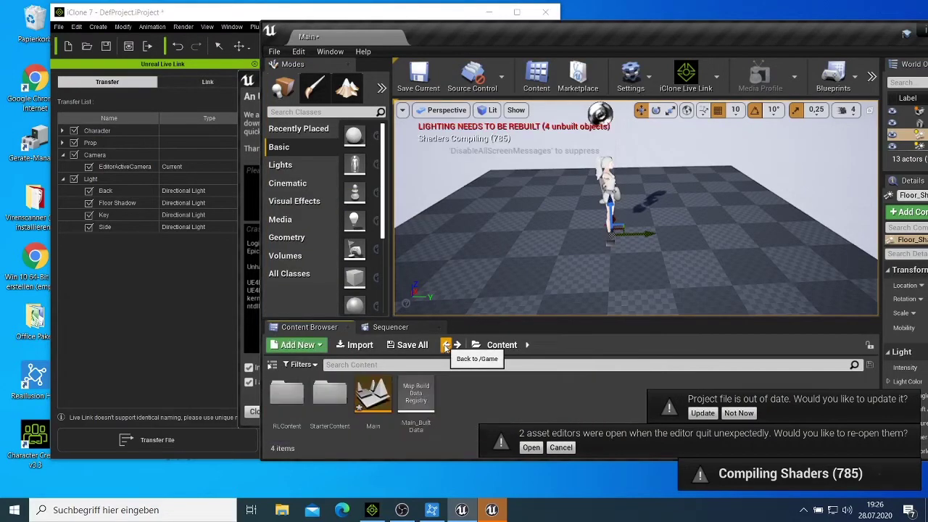
left_click(297, 345)
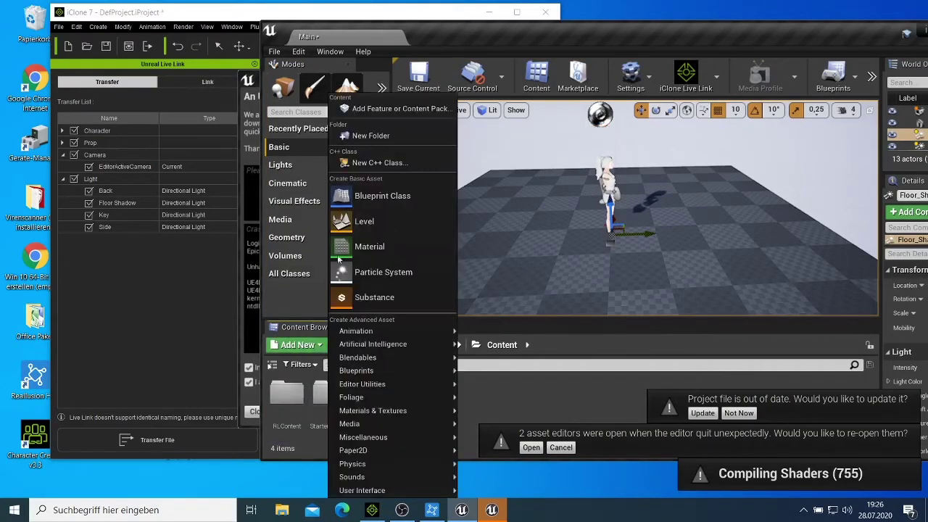
left_click(377, 137)
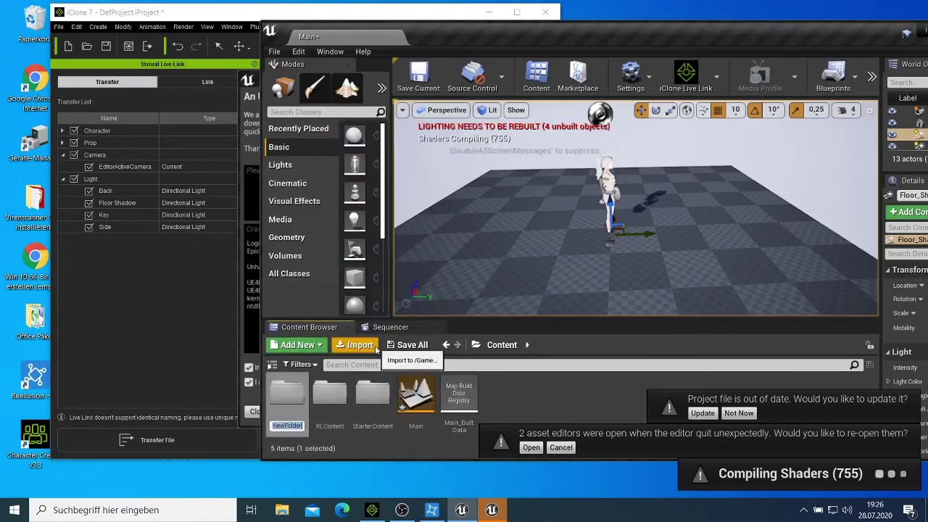
type("d")
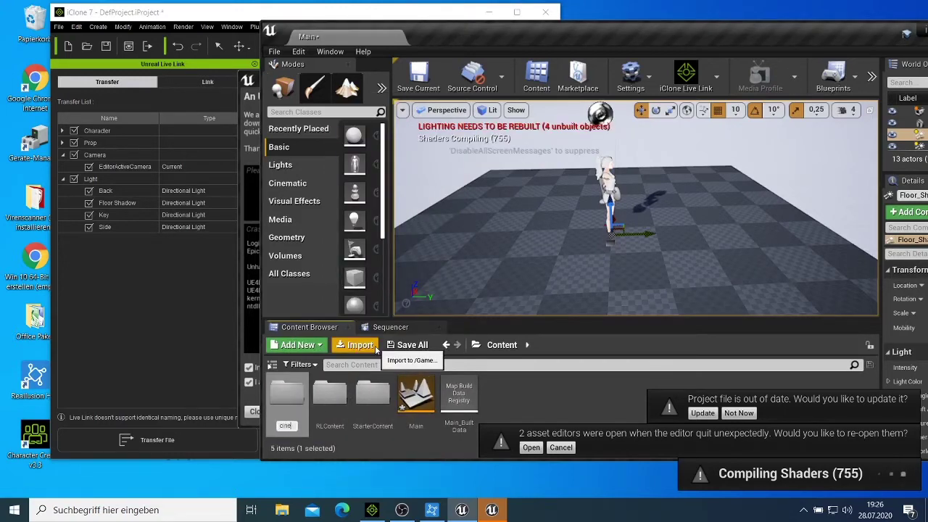
type("matic")
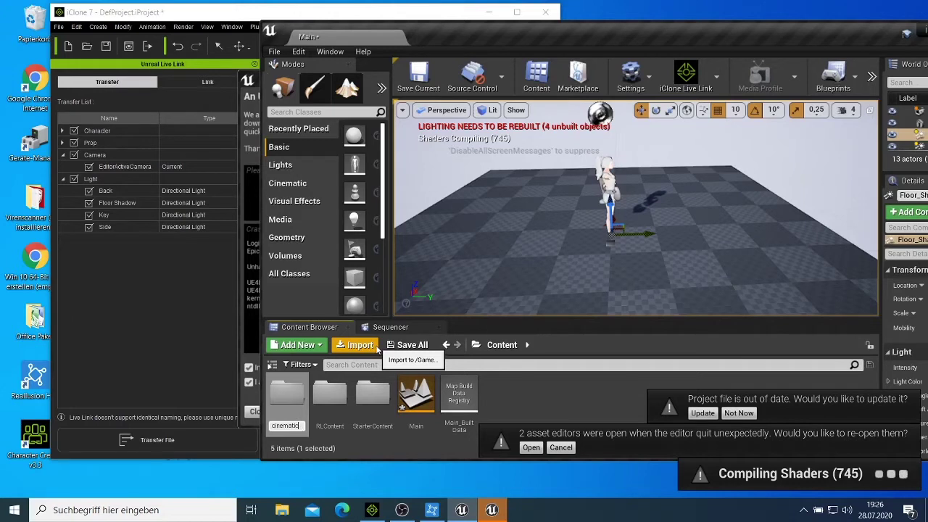
key("Return")
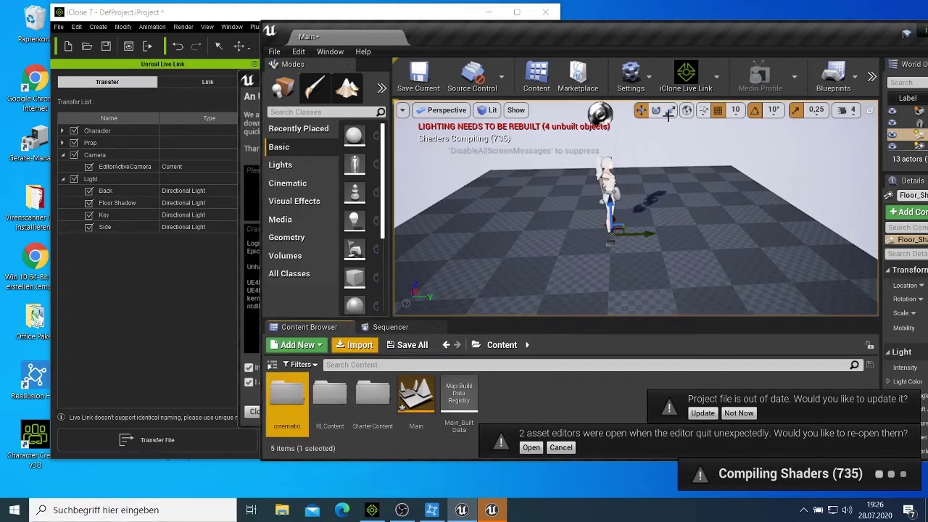
left_click(871, 77)
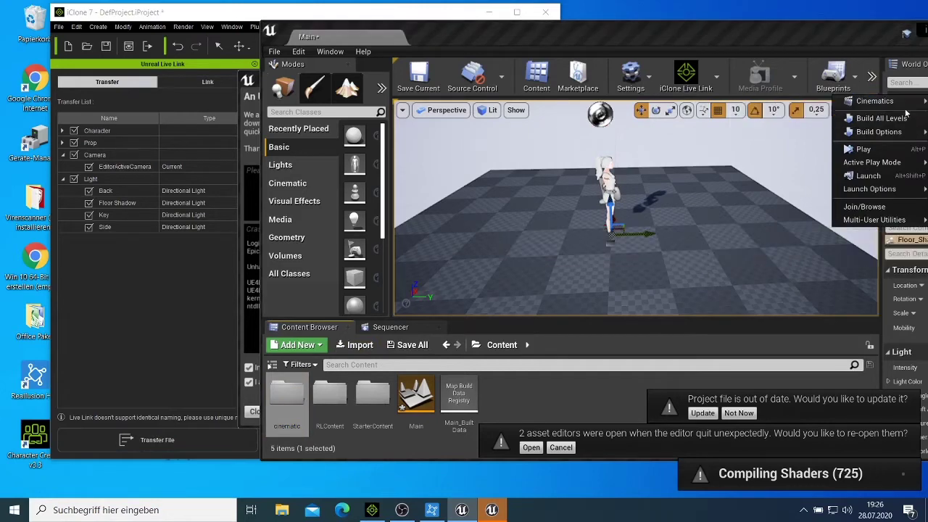
Add a level sequence named 'master' and save it in the cinematic folder.
mouse_move(905, 107)
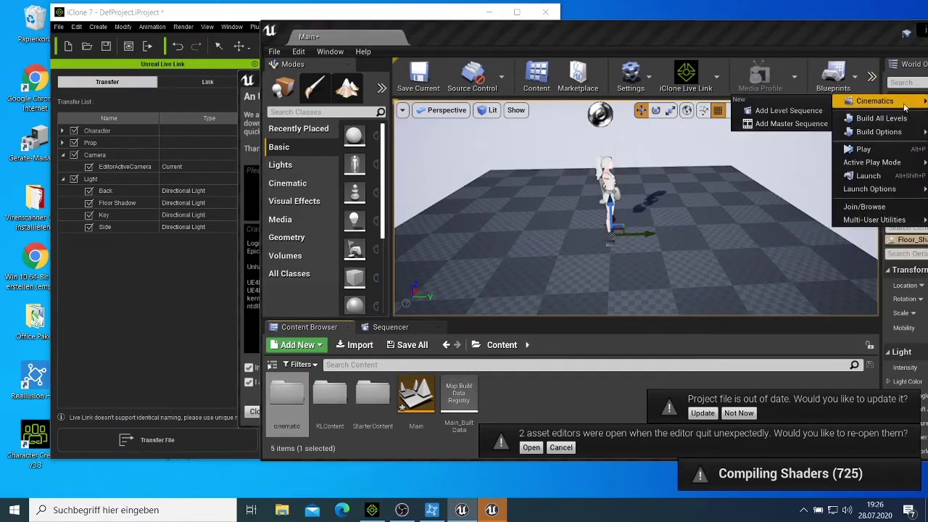
left_click(795, 113)
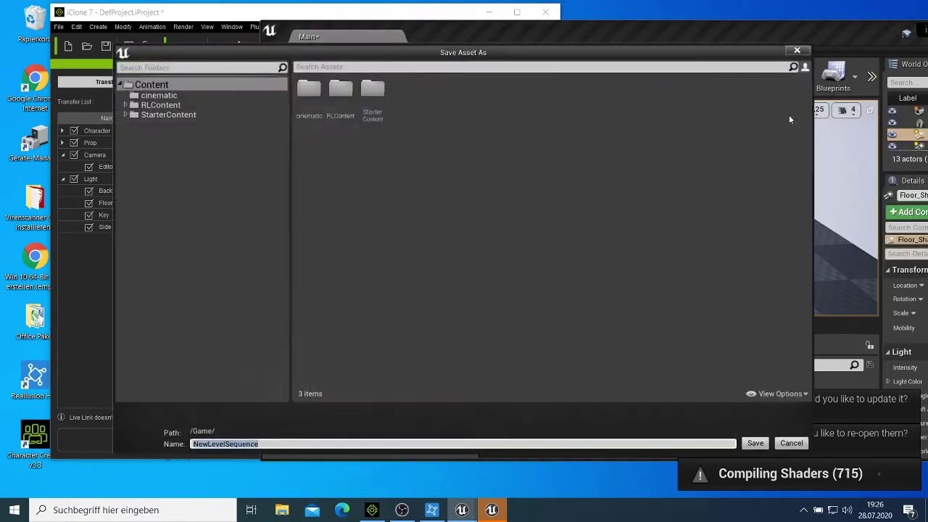
double_click(301, 98)
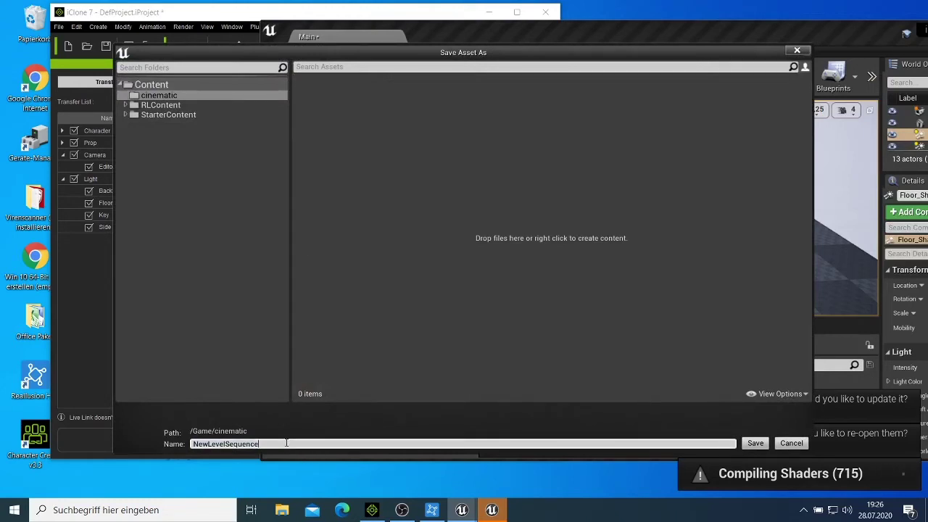
key("ctrl+shift+Left")
key("ctrl+shift+Left")
type("m")
left_click(755, 443)
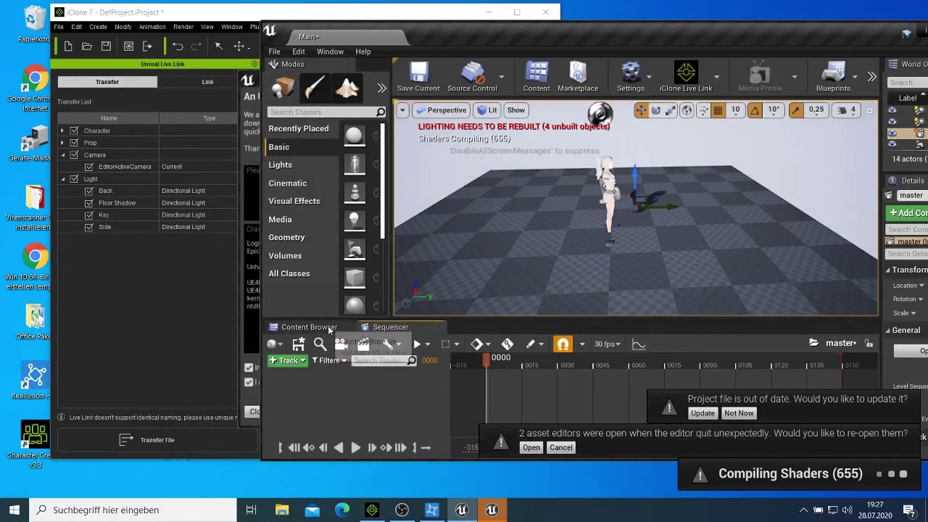
Open the cinematic folder in the Content Browser and dismiss the asset-editor reopen notice.
left_click(306, 327)
double_click(297, 400)
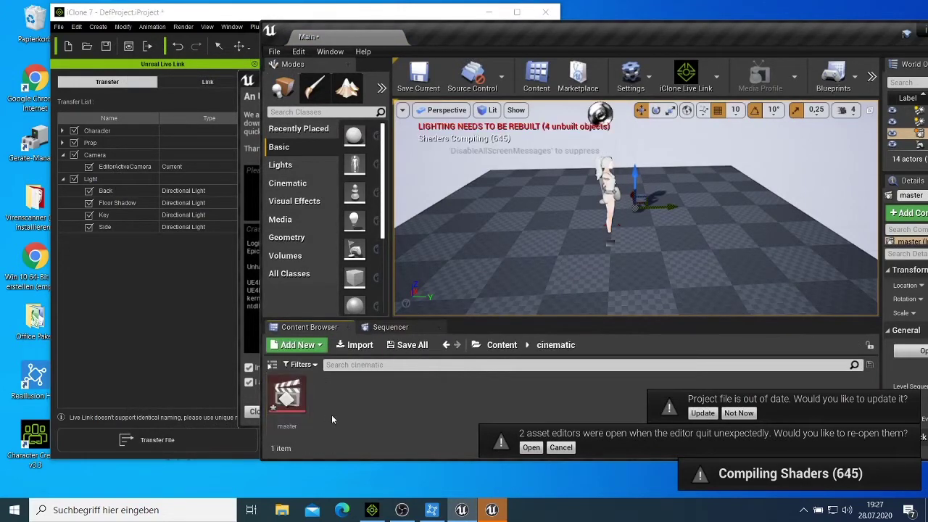
right_click(331, 415)
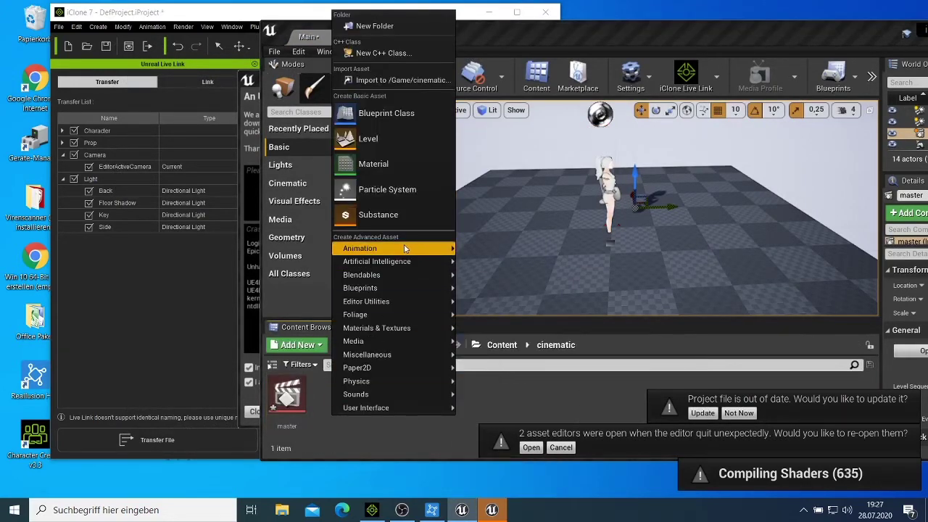
mouse_move(398, 249)
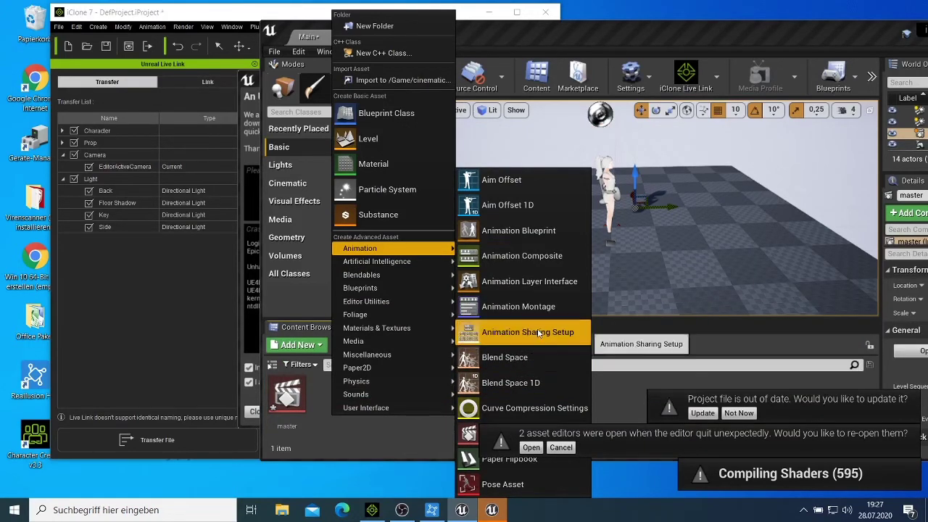
key("Escape")
left_click(559, 448)
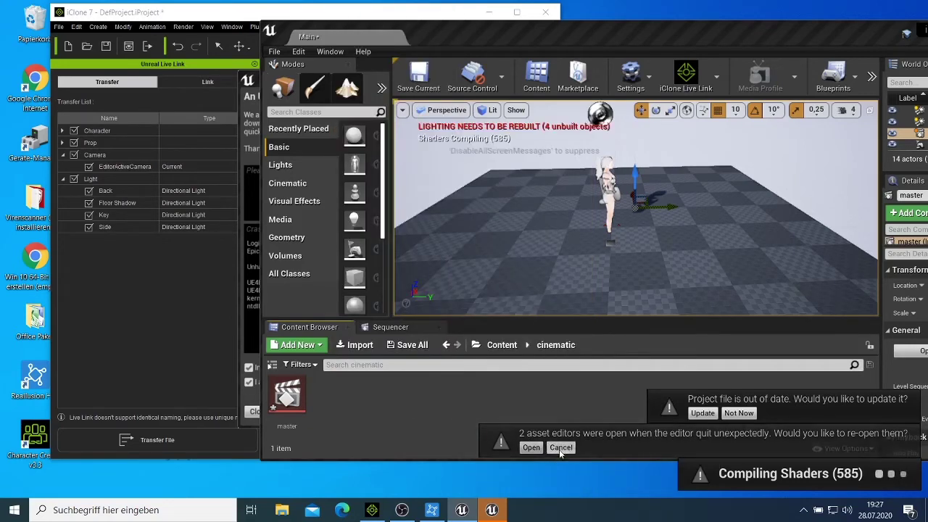
Create a new Level Sequence asset named 'shot1' in the cinematic folder.
right_click(345, 400)
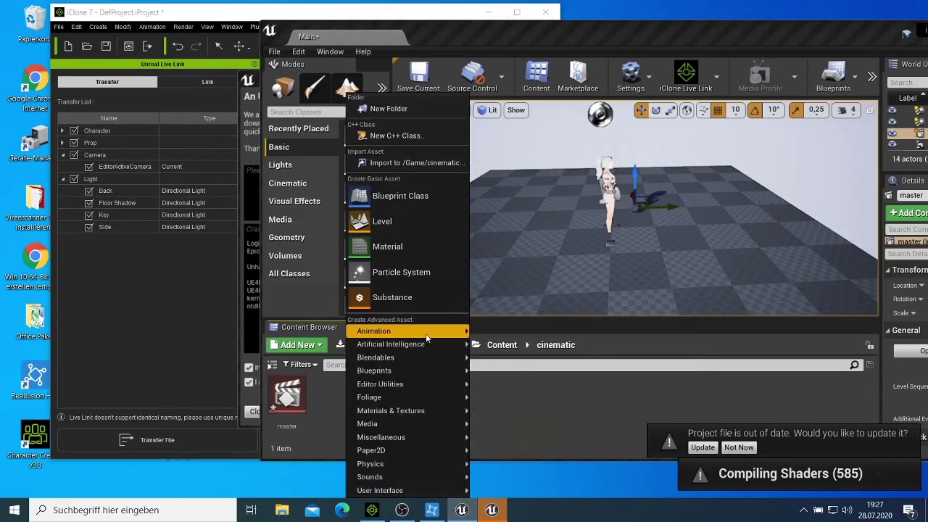
mouse_move(426, 333)
left_click(539, 434)
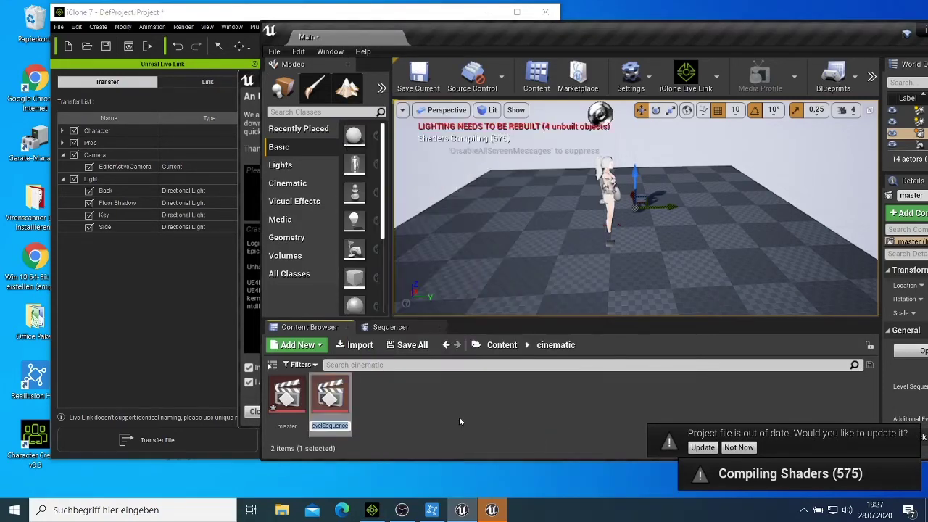
type("sho")
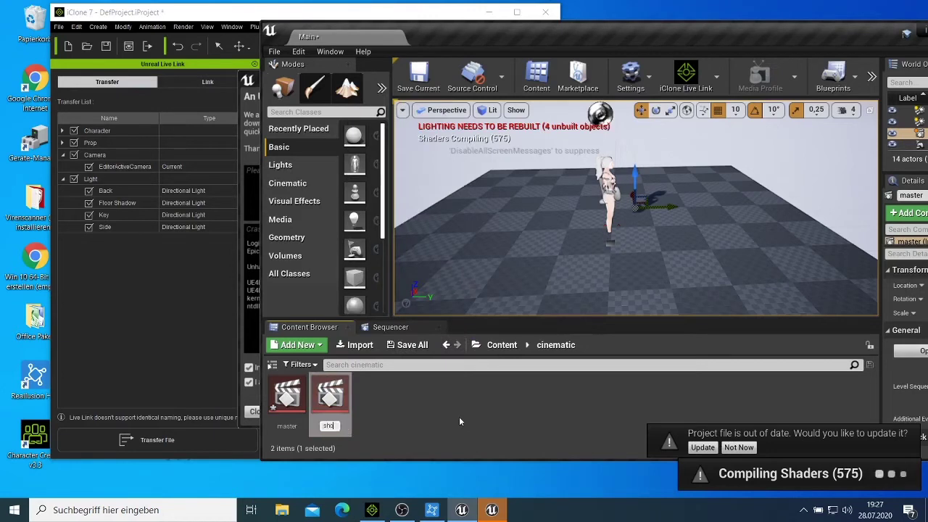
type("t1")
key("Return")
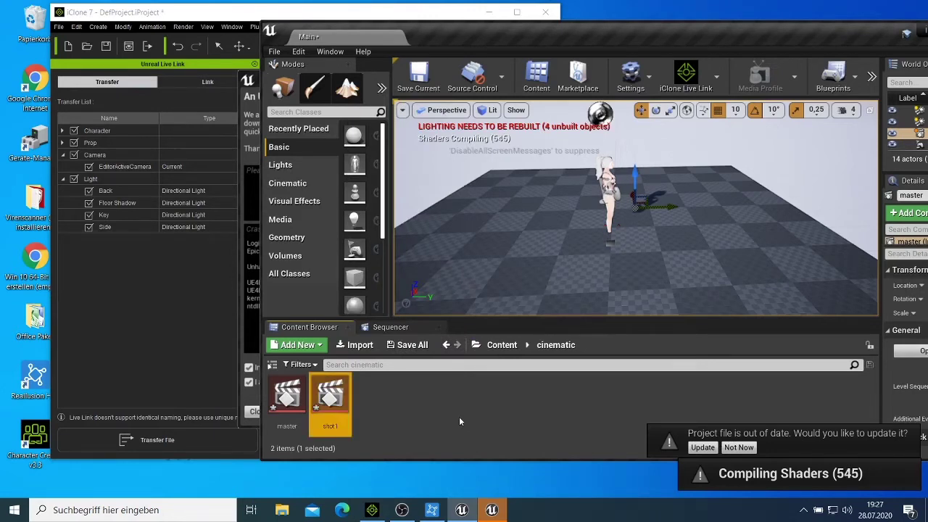
Give master a Shot Track holding shot1, then open shot1 from that section.
left_click(390, 327)
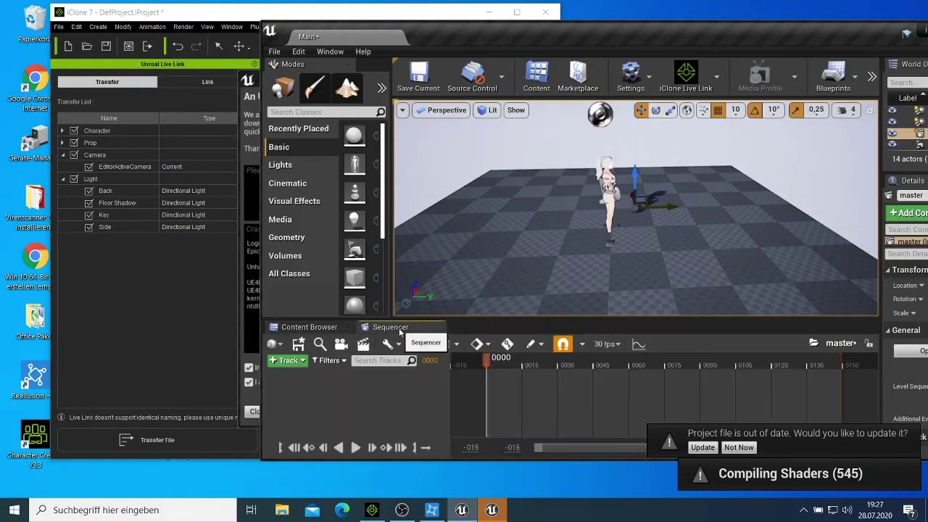
left_click(288, 361)
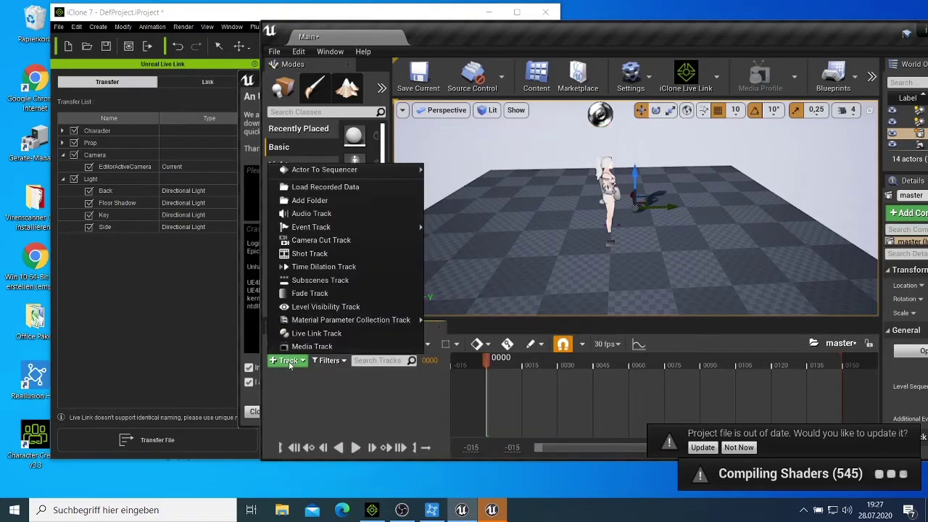
left_click(330, 255)
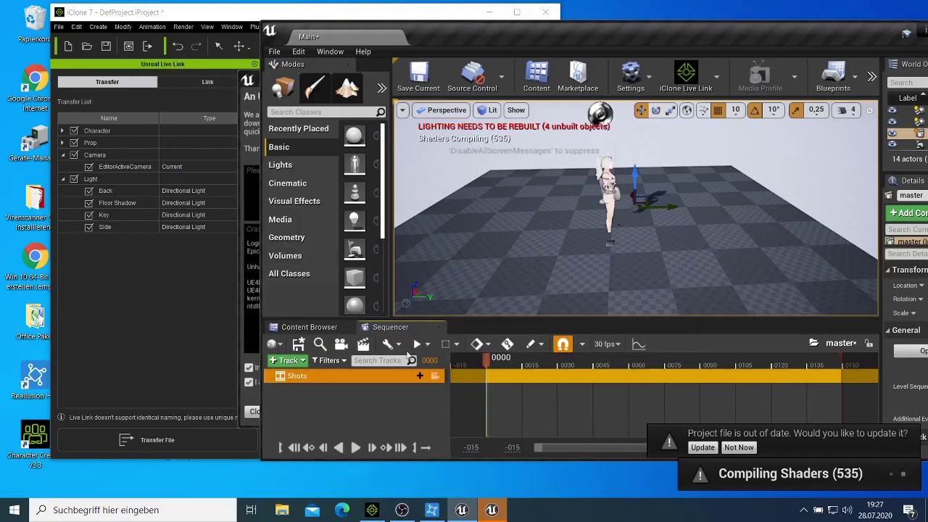
left_click(425, 376)
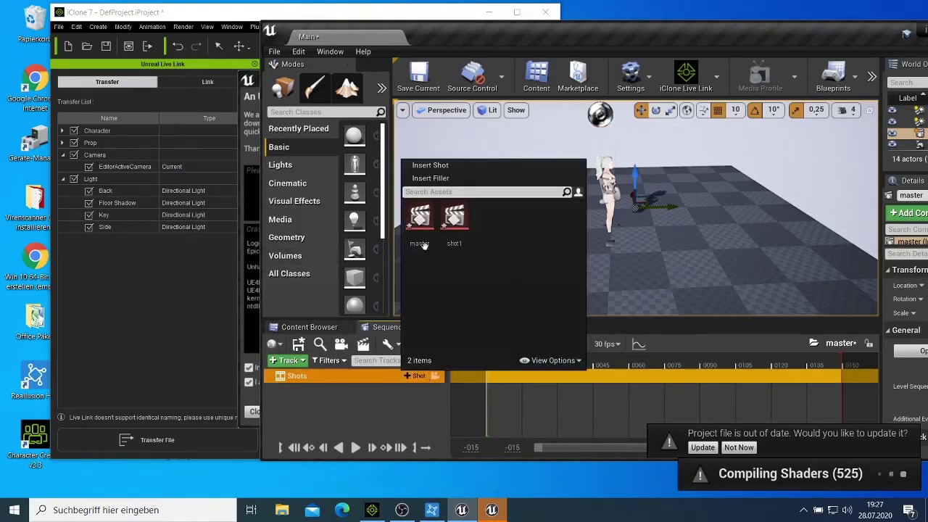
left_click(452, 218)
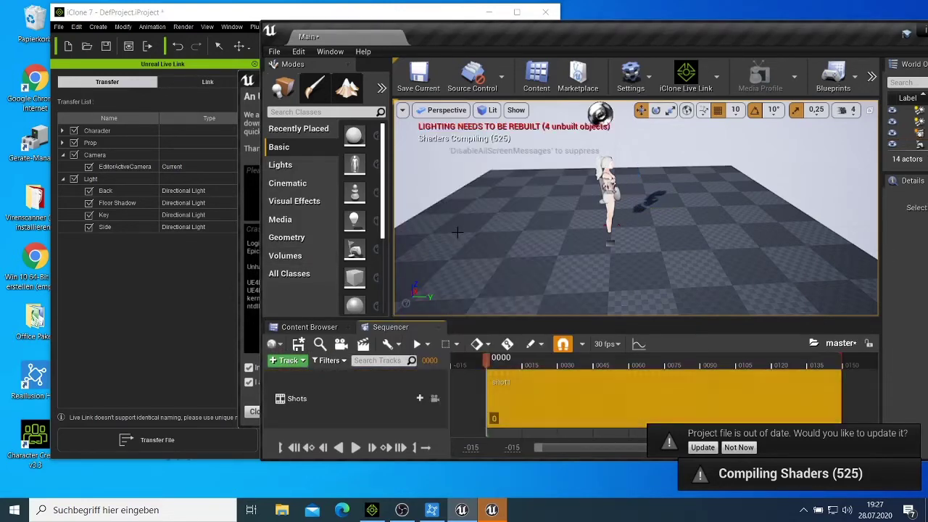
double_click(535, 397)
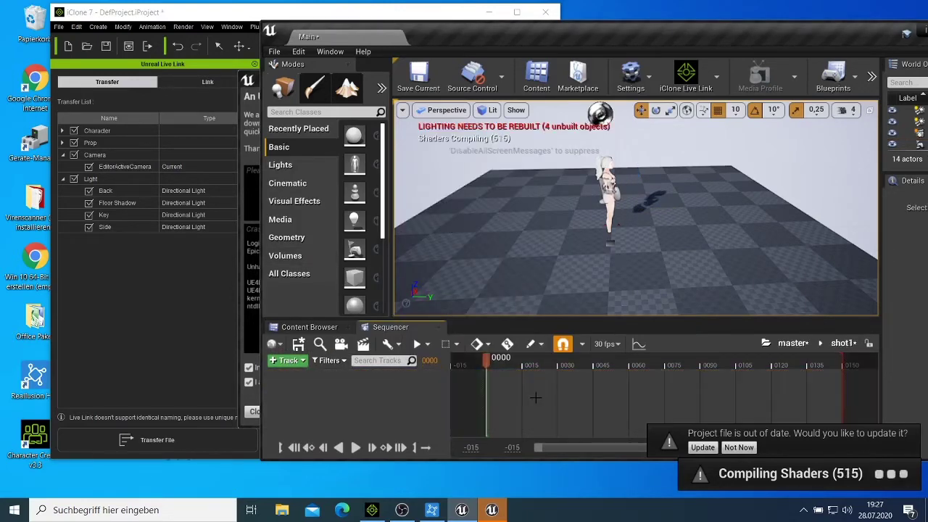
left_click(289, 361)
mouse_move(402, 175)
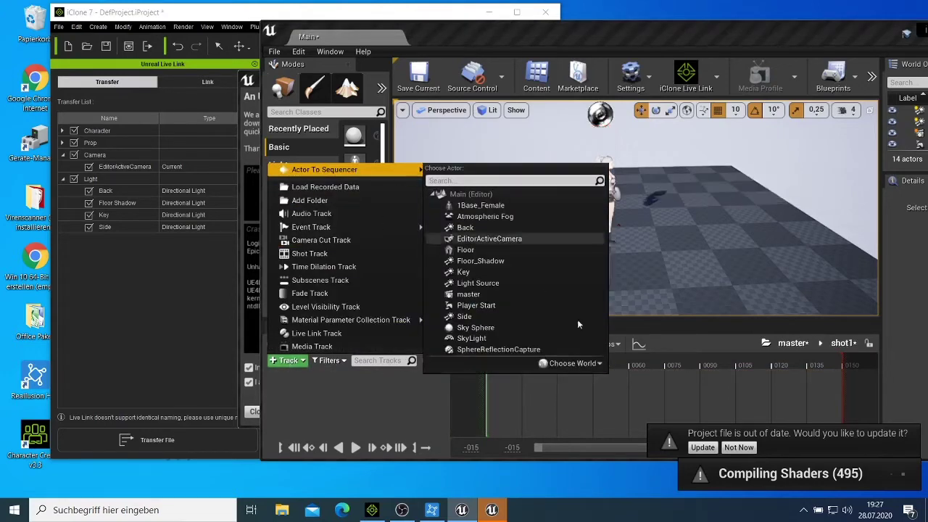
left_click(425, 416)
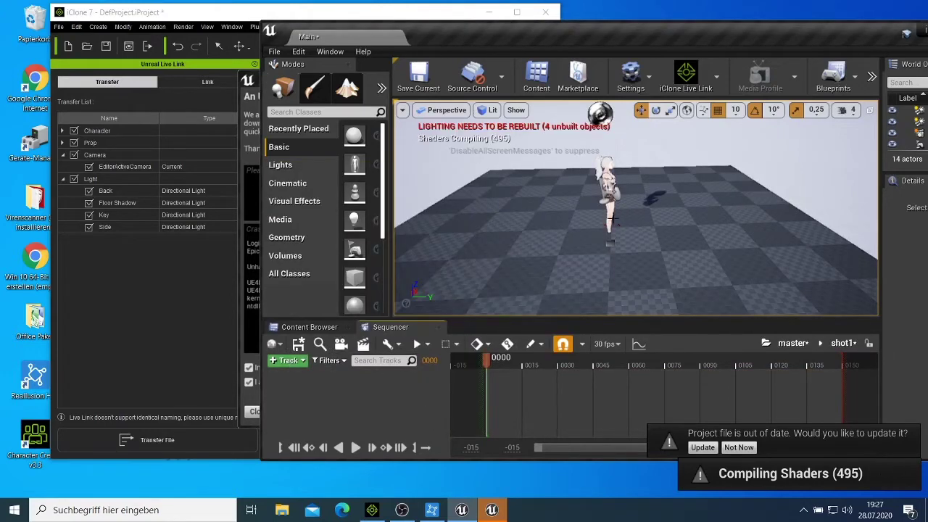
left_click(605, 187)
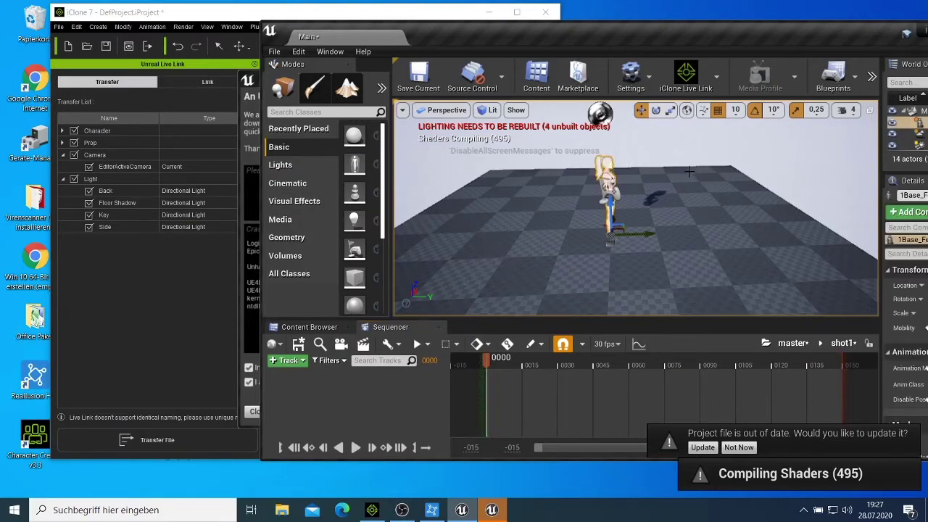
left_click(288, 361)
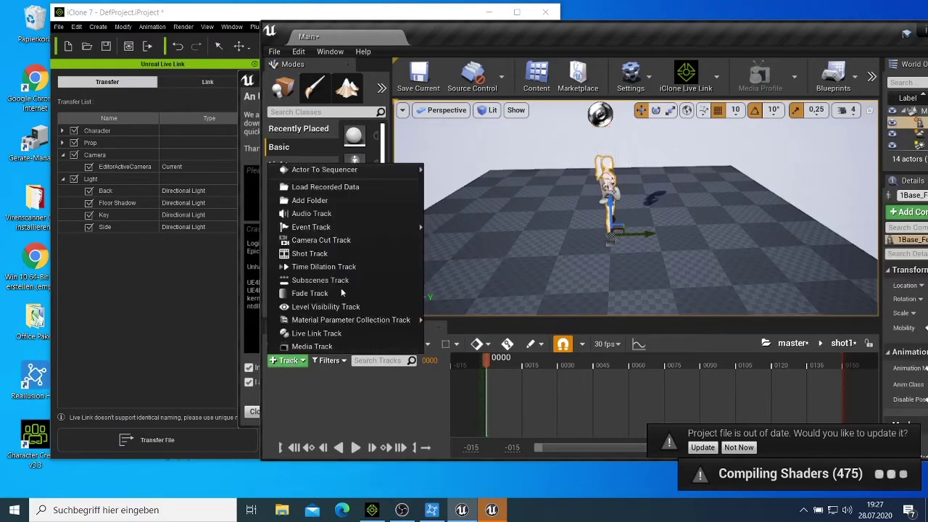
mouse_move(411, 170)
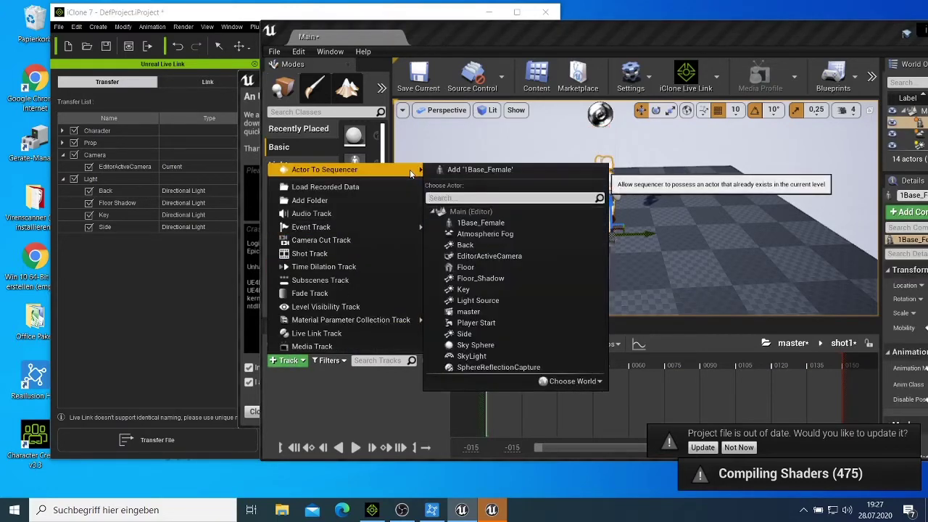
left_click(461, 169)
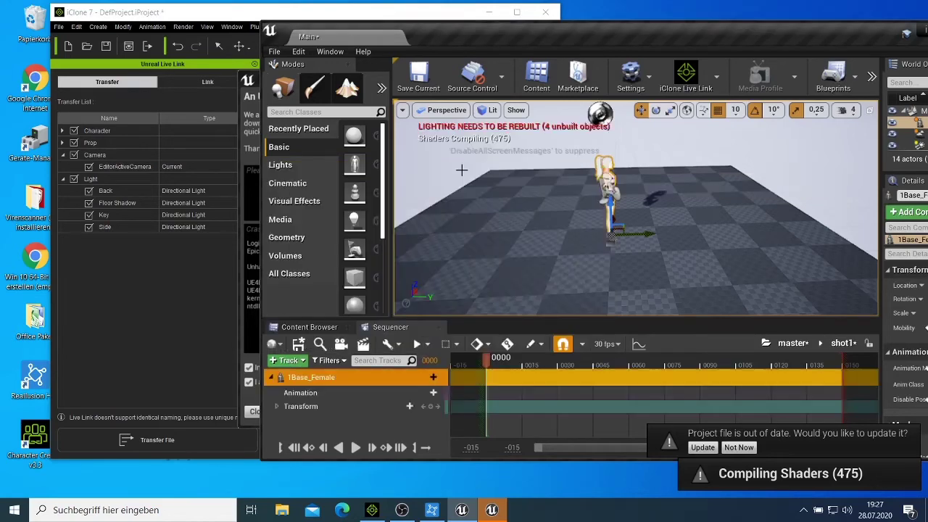
left_click(421, 392)
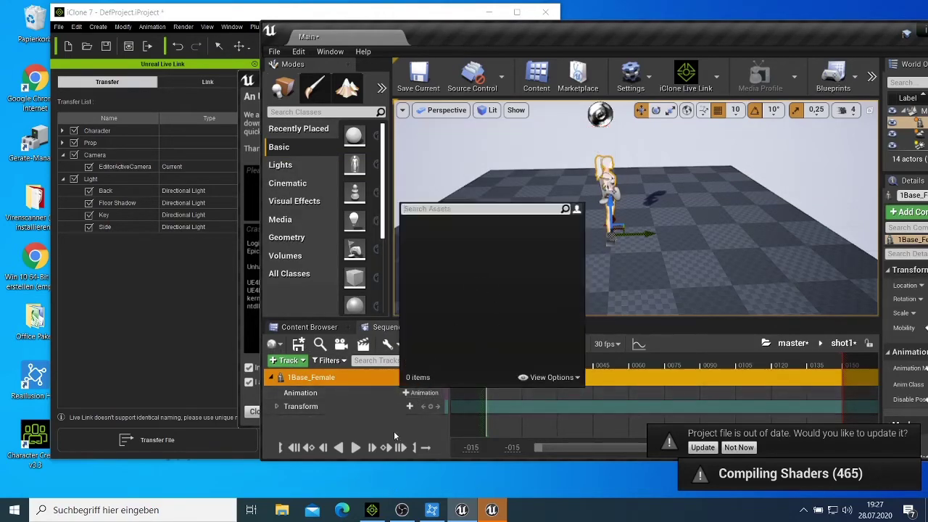
left_click(397, 415)
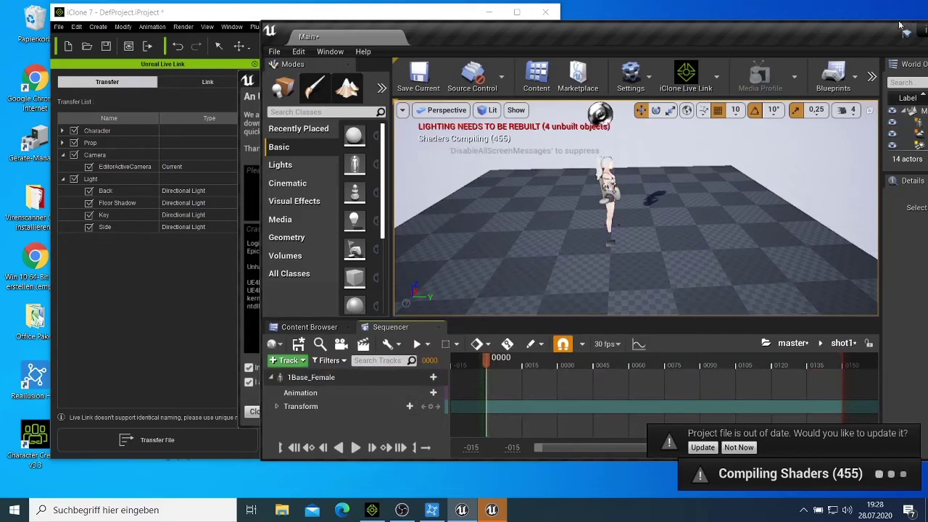
Move and shrink the Unreal Editor, then close the crash report without sending.
left_click_drag(862, 30, 758, 32)
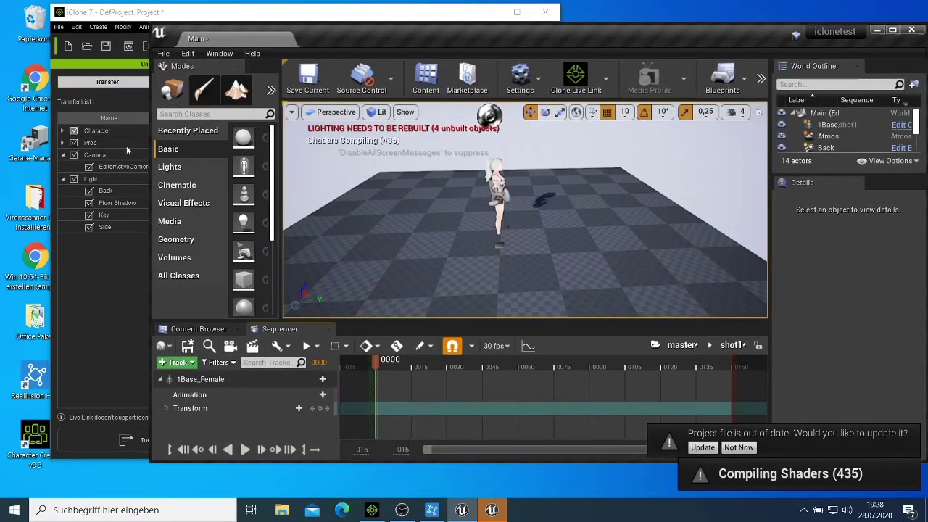
left_click_drag(151, 149, 683, 145)
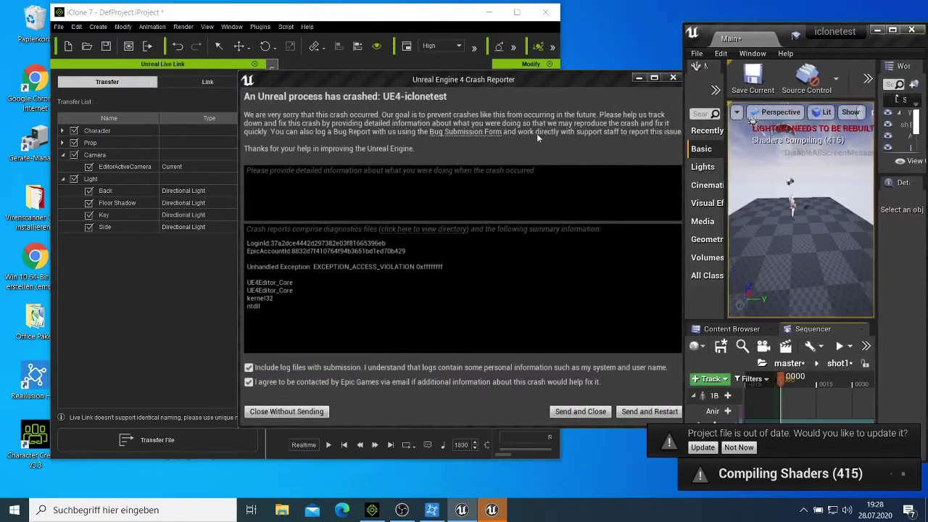
left_click(579, 79)
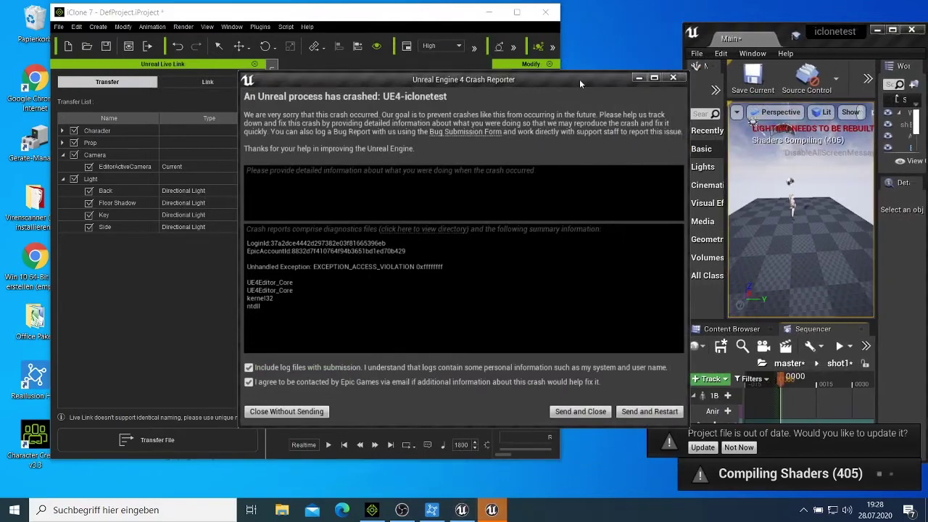
left_click(287, 411)
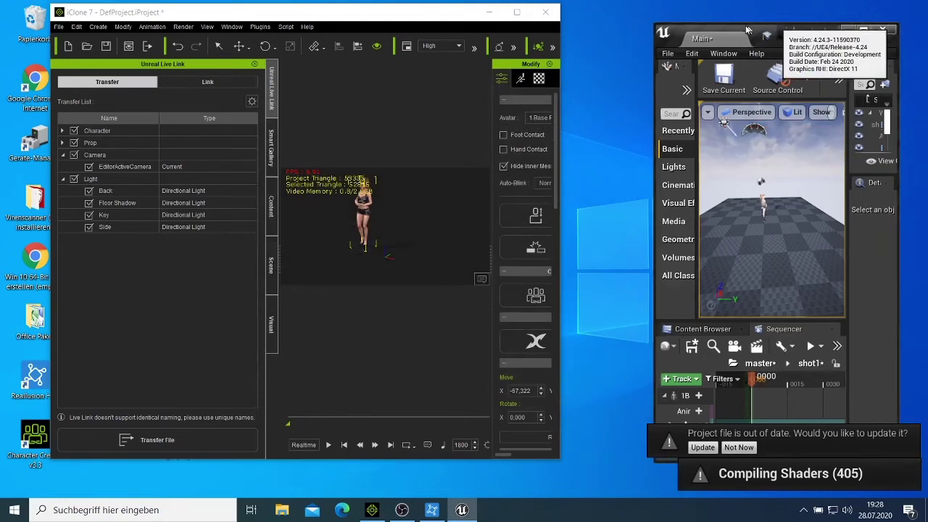
Position the Unreal Editor window beside iClone 7 and widen it.
left_click_drag(748, 34, 642, 31)
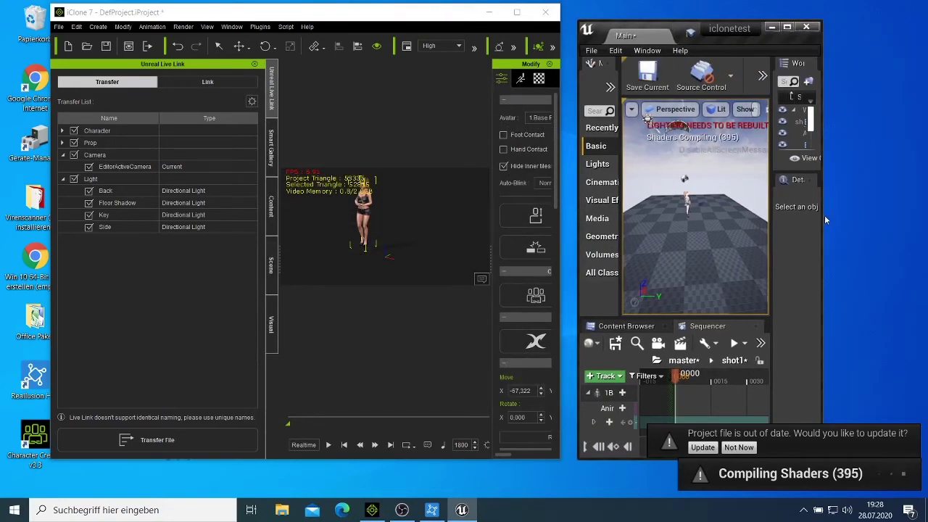
left_click_drag(824, 215, 923, 212)
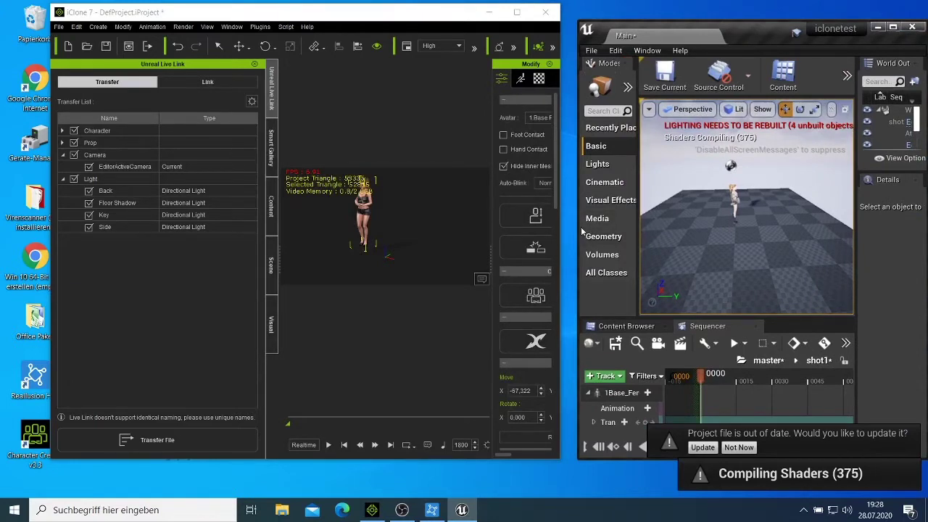
left_click_drag(579, 230, 571, 230)
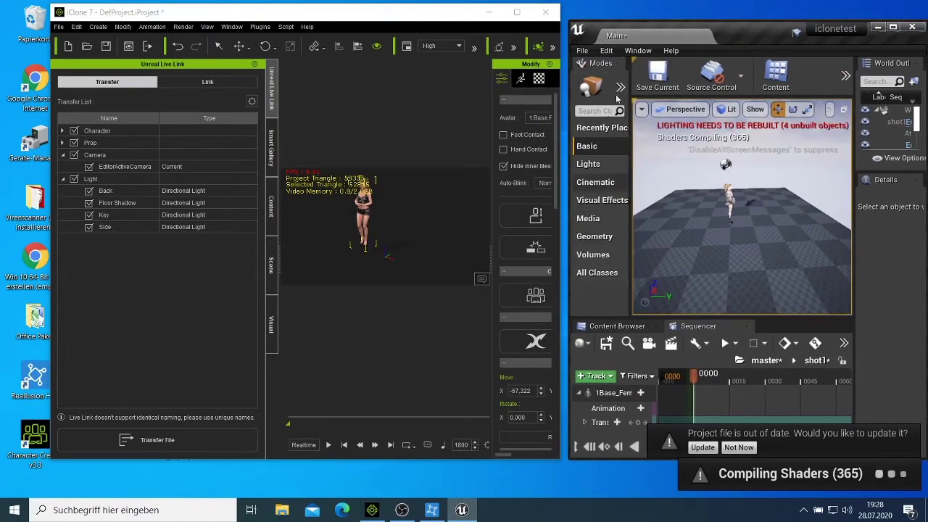
Open the Live Link window and add an iClone LiveLink source.
left_click(629, 51)
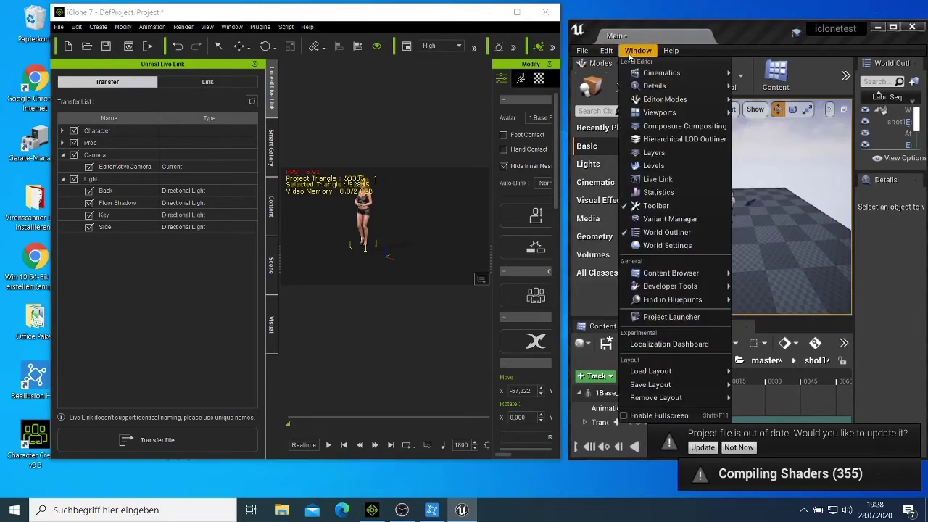
left_click(658, 179)
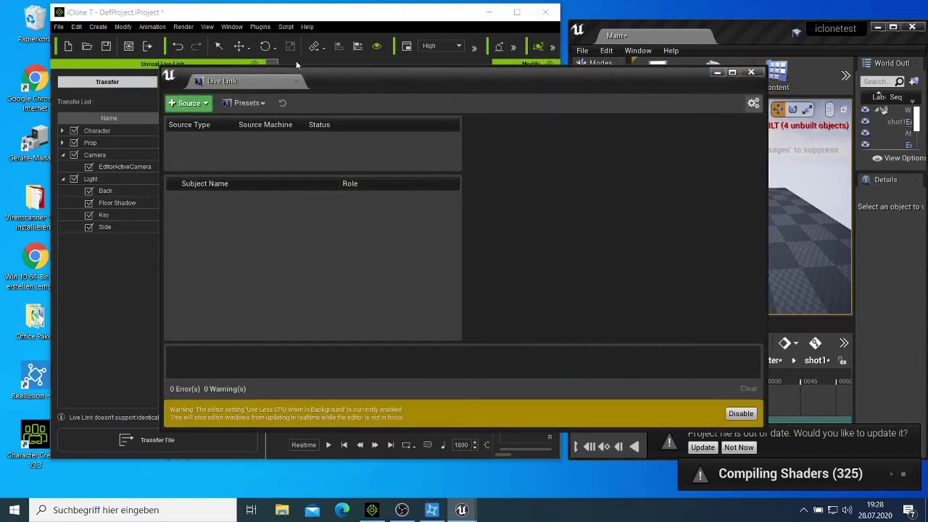
left_click(188, 103)
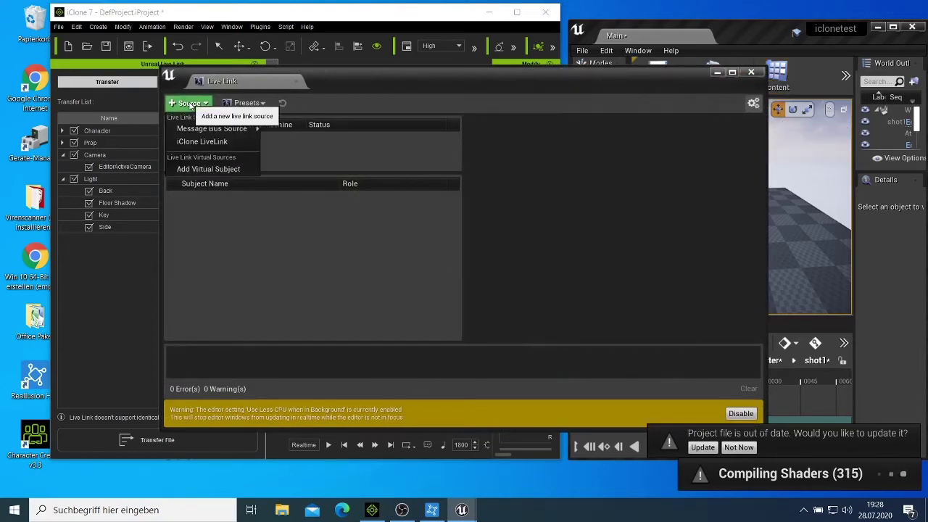
left_click(229, 142)
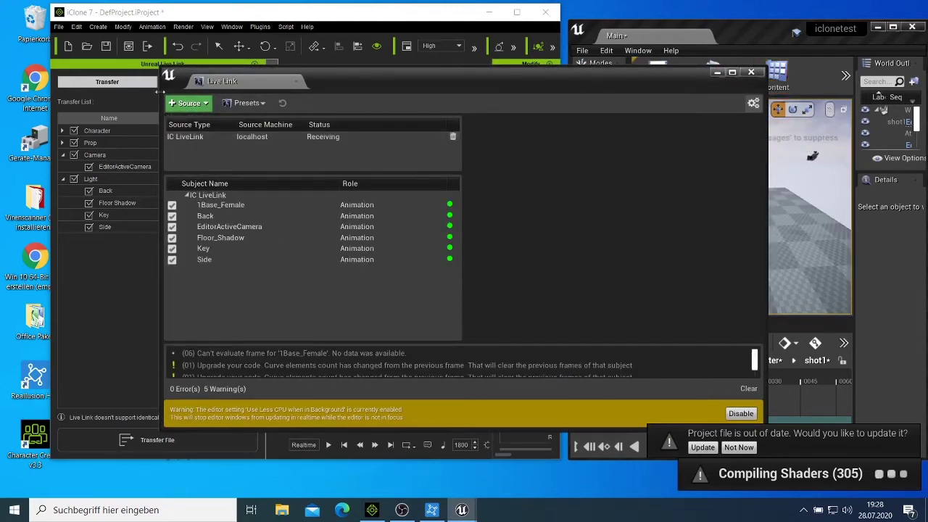
Maximize the editor and dock the Live Link tab ahead of Details.
left_click(893, 26)
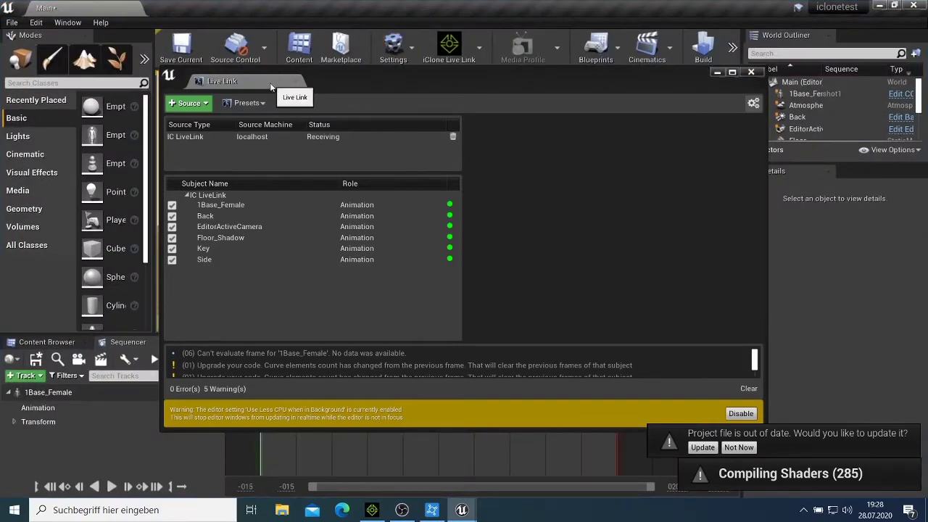
left_click_drag(258, 87, 392, 108)
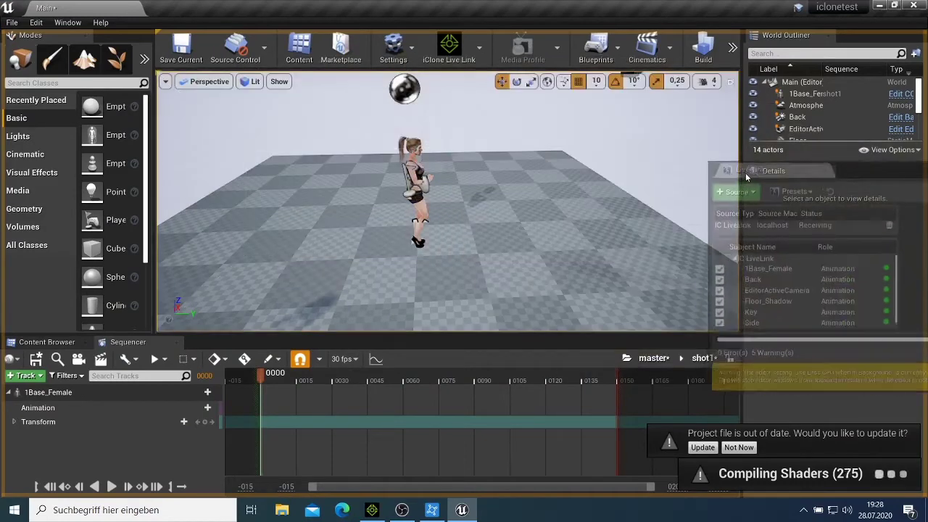
mouse_move(394, 108)
left_mouse_down()
mouse_move(836, 172)
mouse_move(821, 189)
mouse_move(835, 172)
left_mouse_up()
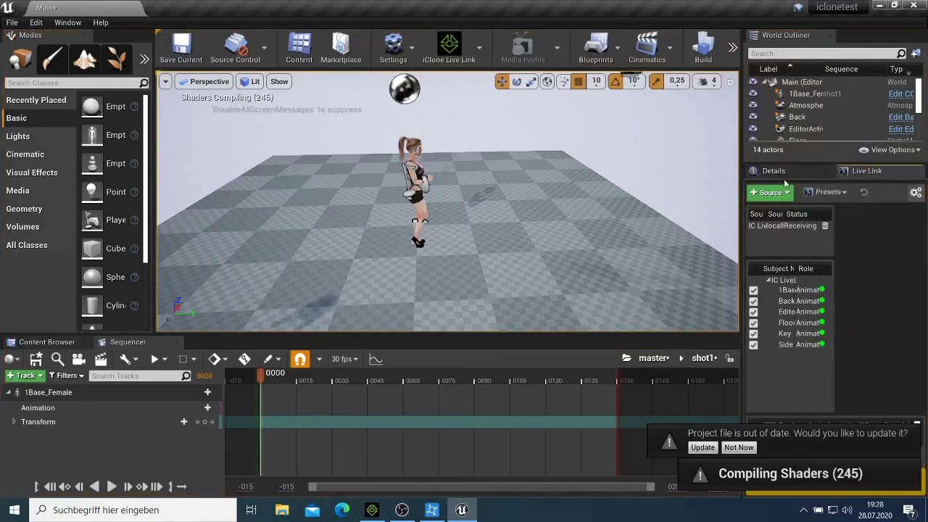
left_click_drag(824, 176, 774, 179)
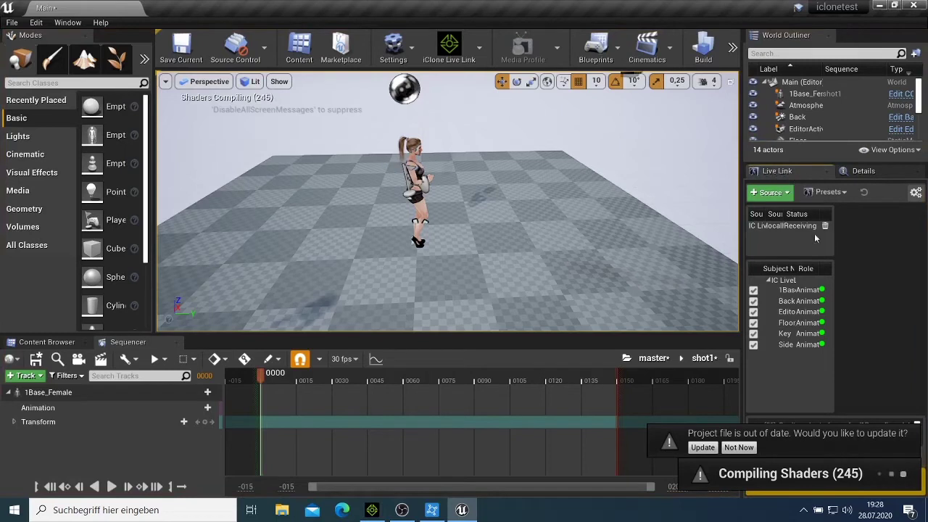
Select 1Base_Female and restore the editor to a window beside iClone 7.
left_click(420, 185)
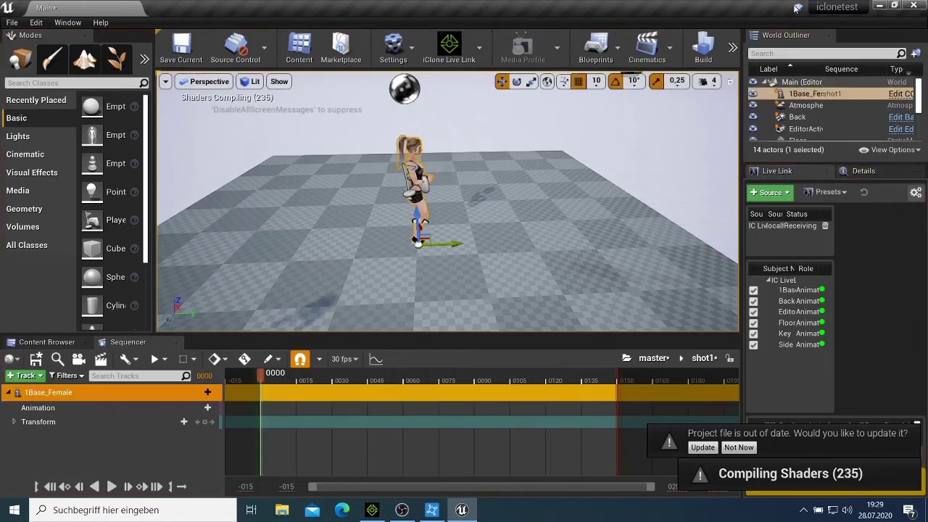
left_click(894, 6)
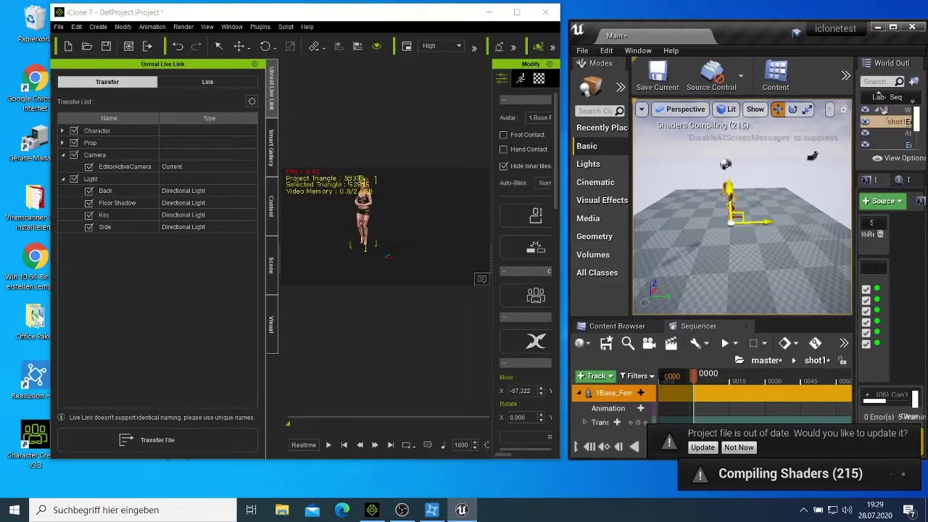
left_click(362, 188)
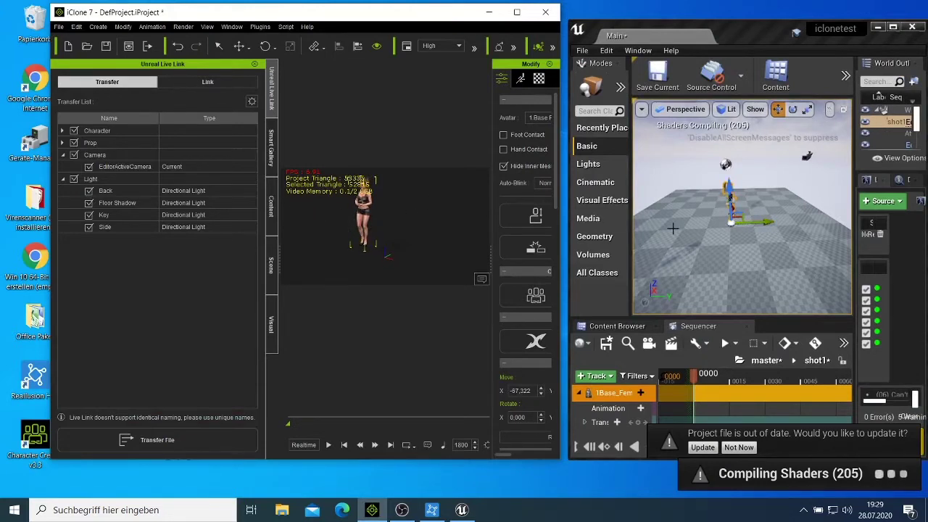
Rotate 1Base_Female about 30 degrees with the rotation gizmo.
left_click(792, 108)
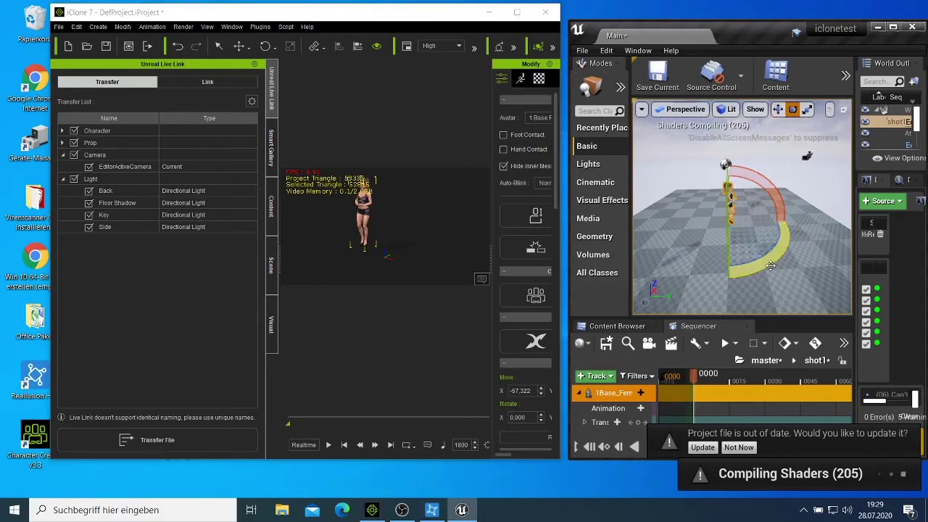
left_click_drag(767, 265, 753, 214)
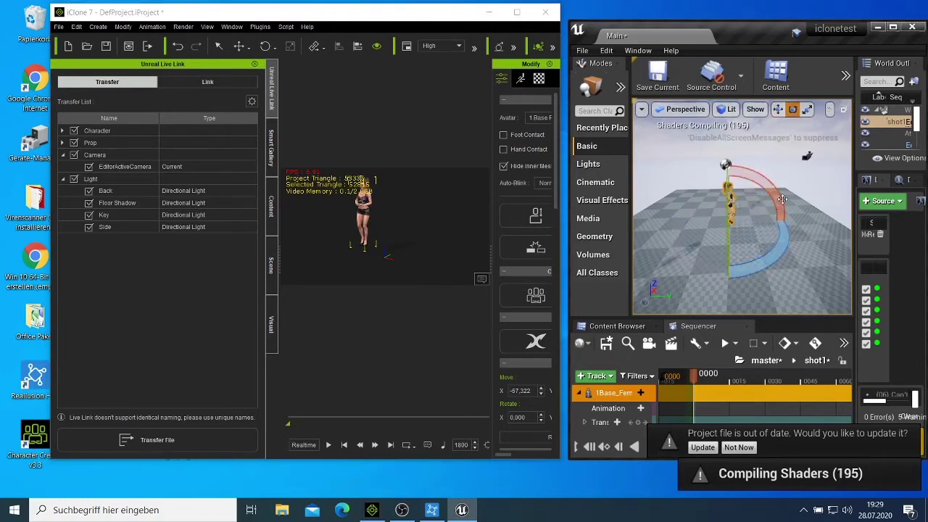
mouse_move(755, 259)
left_mouse_down()
mouse_move(729, 271)
mouse_move(688, 270)
left_mouse_up()
left_click_drag(726, 165, 725, 165)
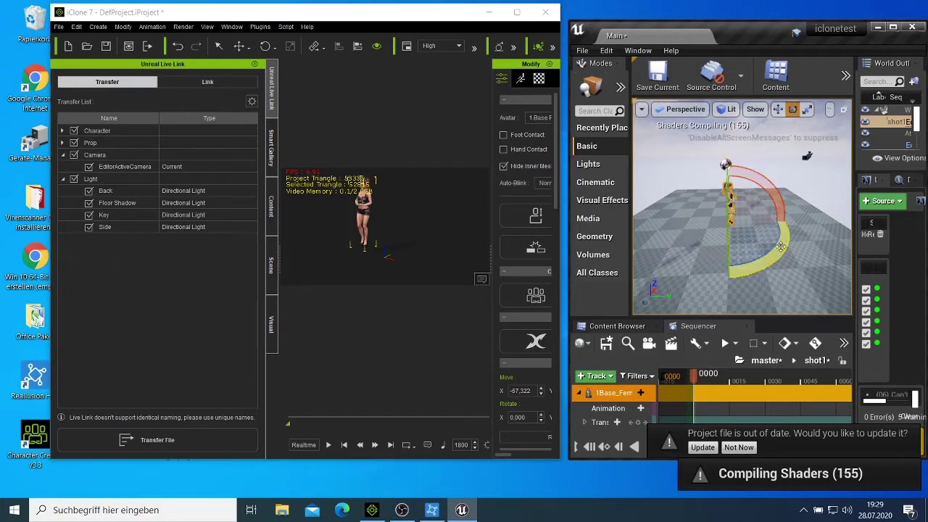
left_click_drag(780, 246, 771, 250)
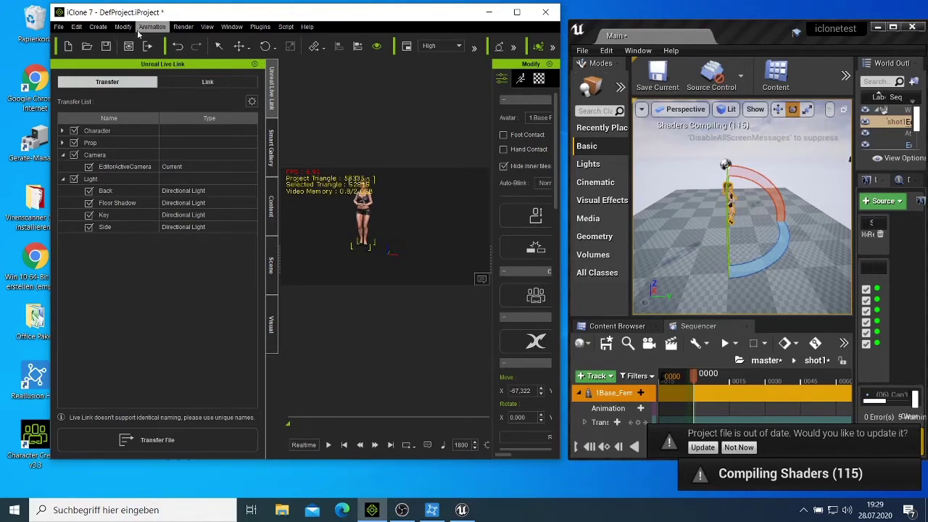
Apply Heidi_Talk 1 from MotionPlus > Female and play it, pausing at frame 368.
left_click(274, 143)
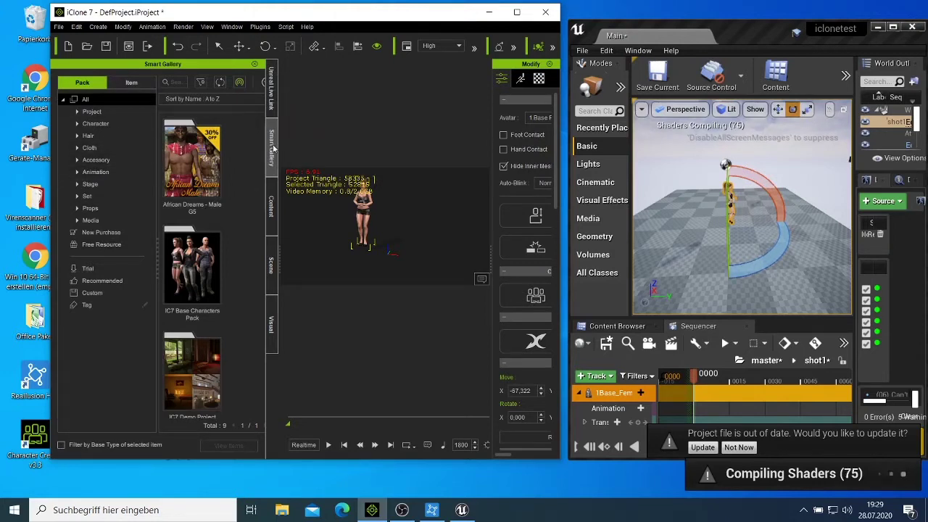
left_click(272, 207)
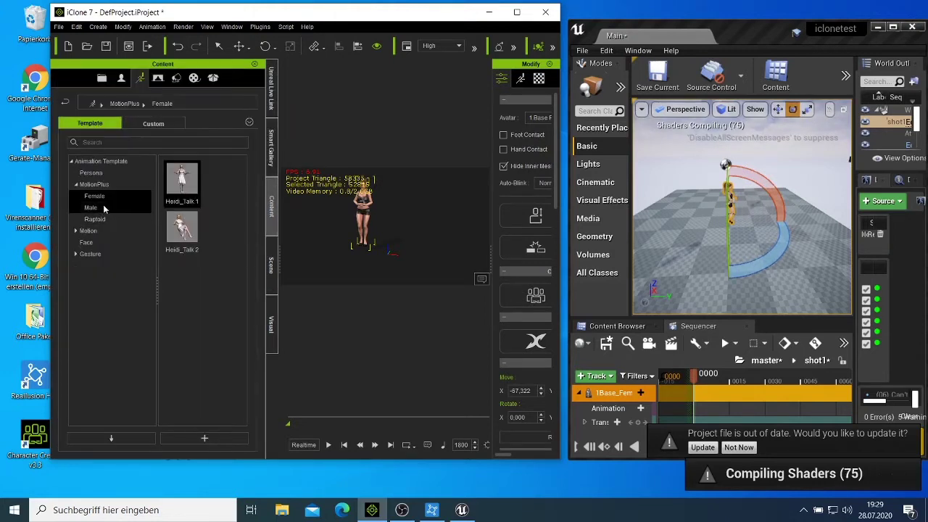
double_click(183, 181)
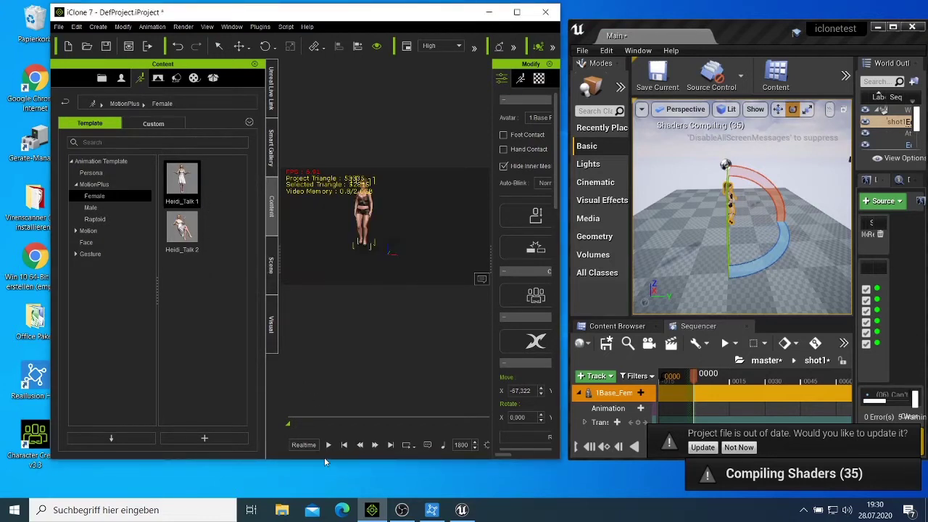
left_click(328, 447)
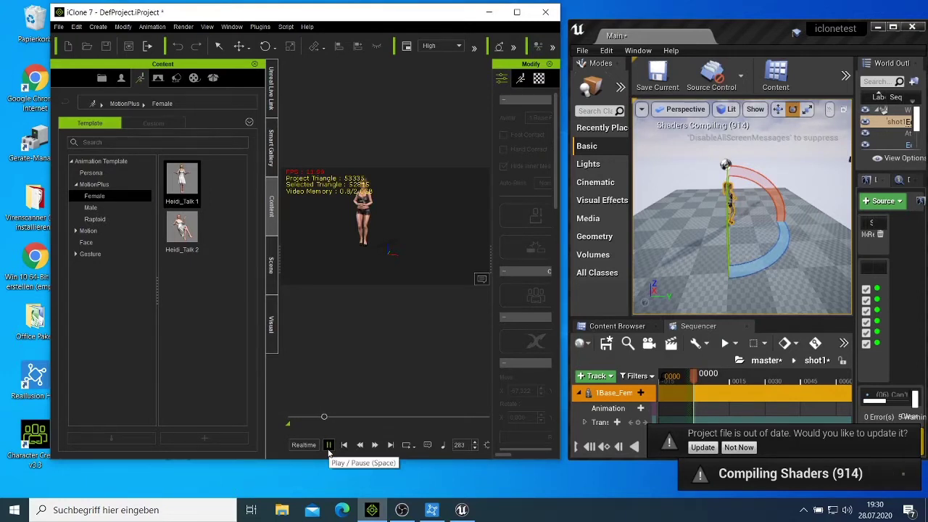
left_click(328, 444)
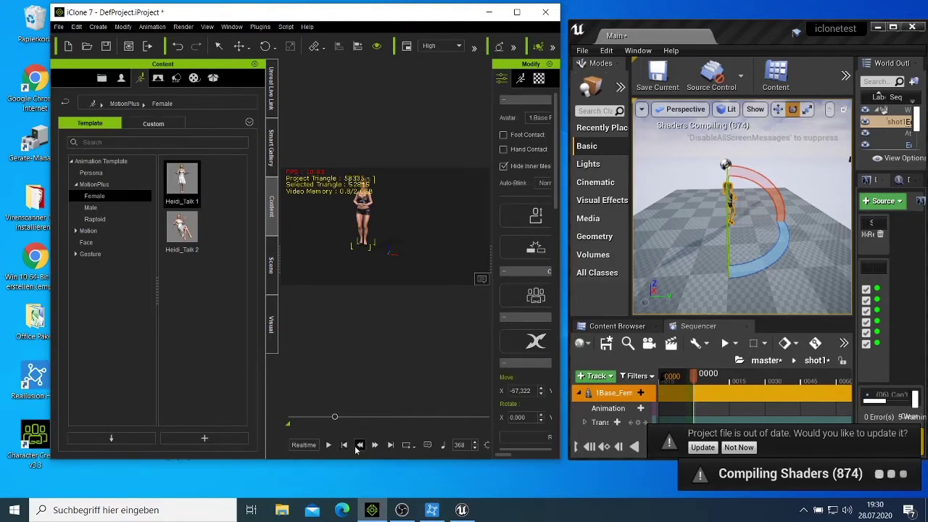
Yaw the live-linked character about 40 degrees, check iClone, then maximize Unreal again.
left_click(893, 28)
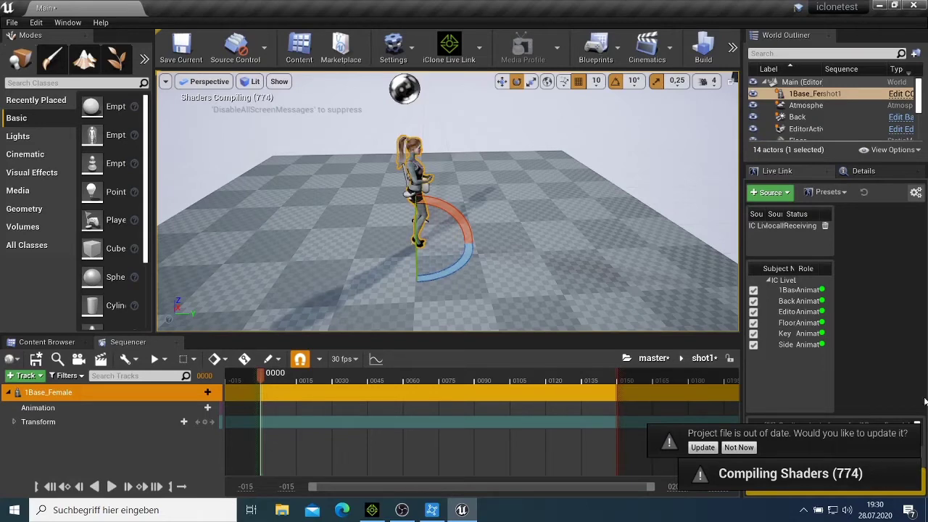
left_click(894, 6)
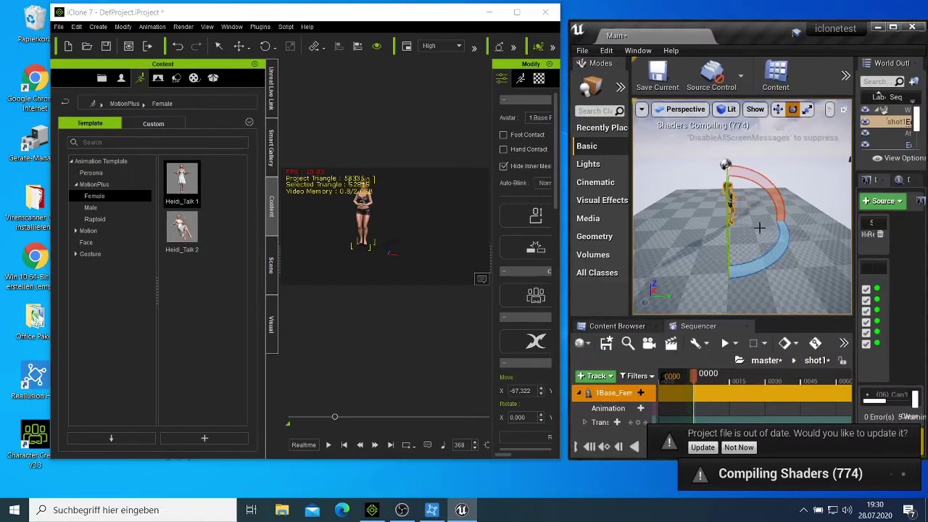
left_click_drag(774, 239, 735, 243)
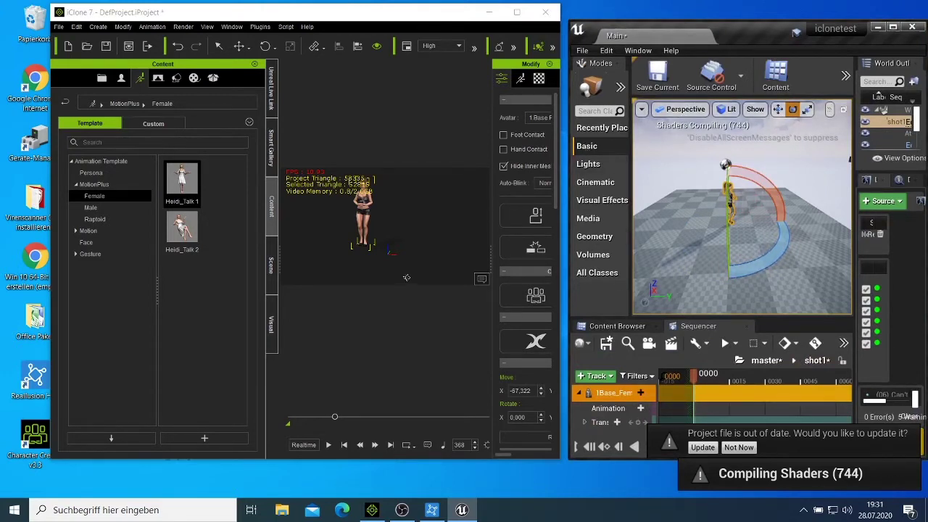
left_click(366, 243)
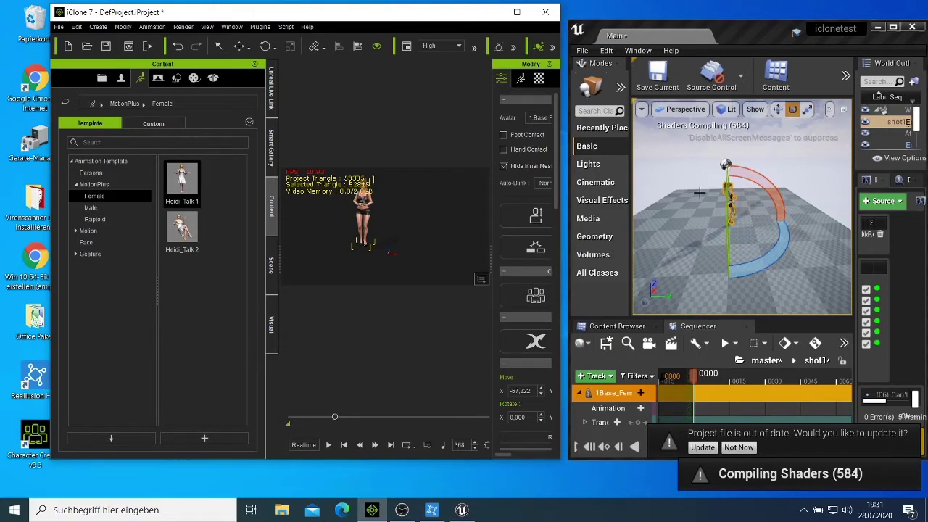
left_click(892, 27)
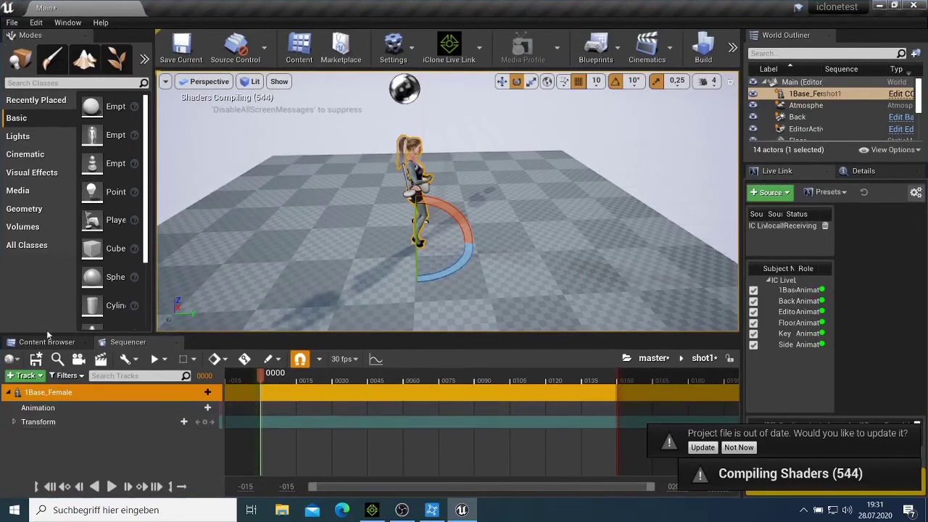
Switch to the Content Browser and browse into Content > RLContent > 1Base_Female.
left_click(54, 345)
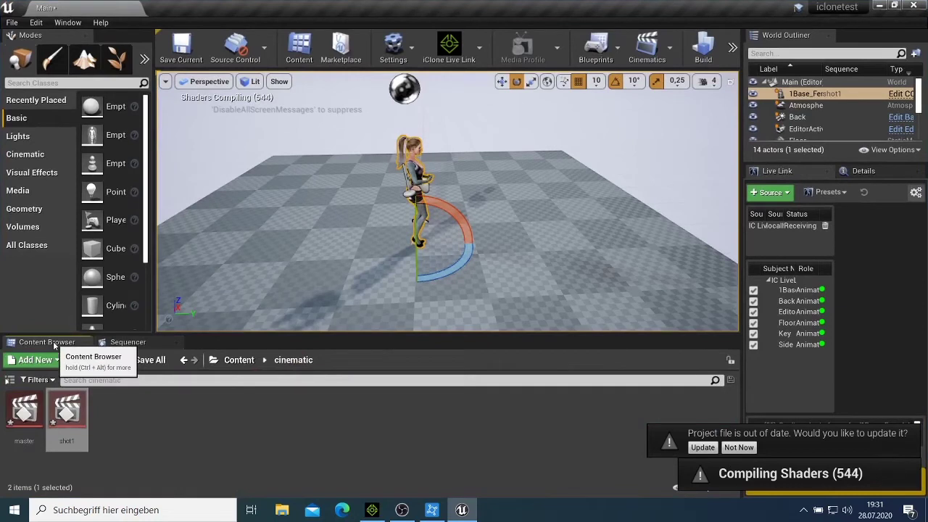
left_click(183, 360)
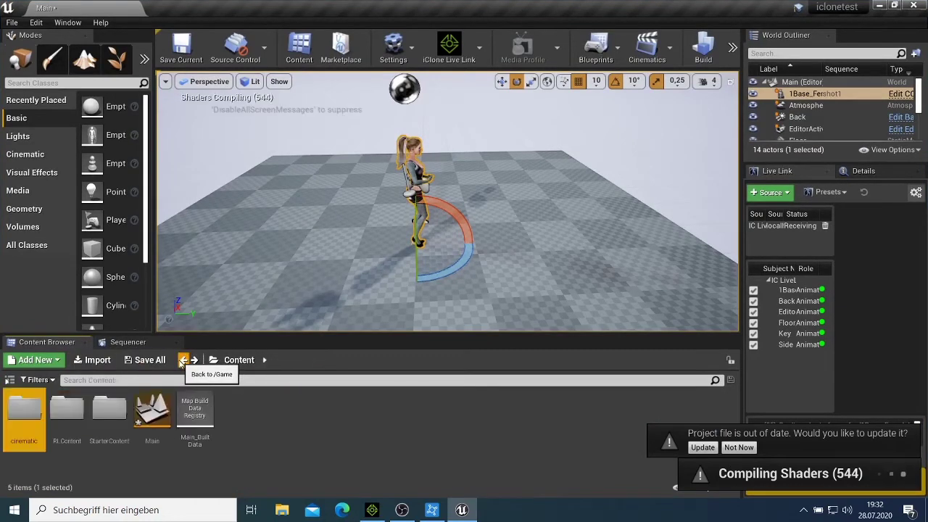
double_click(67, 412)
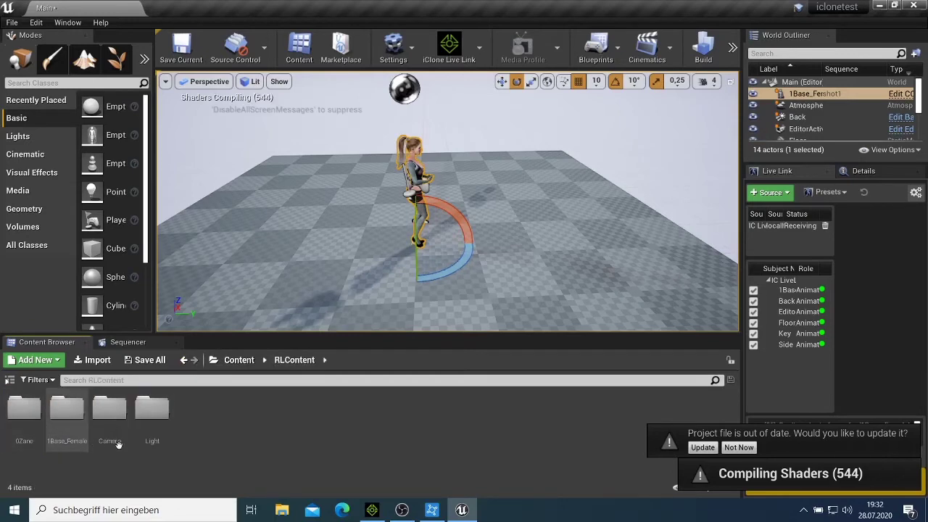
double_click(67, 412)
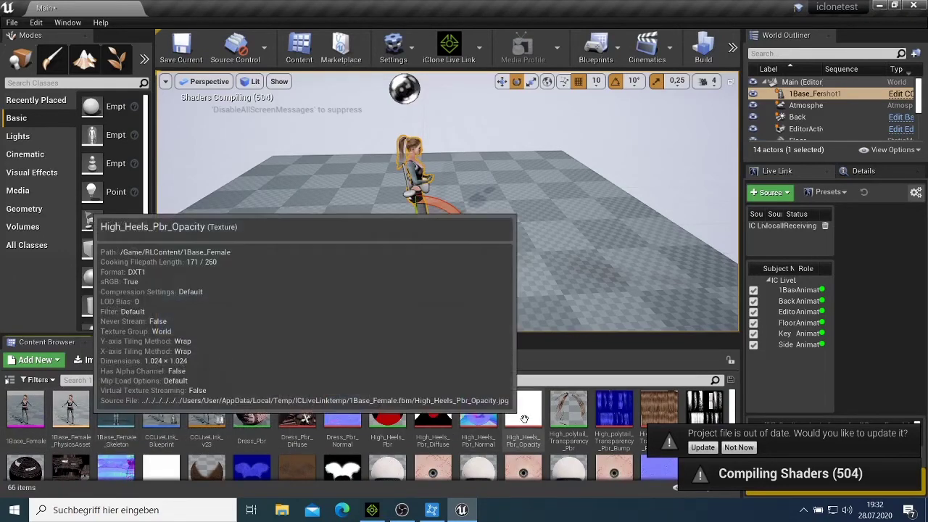
scroll(507, 428, "down", 3)
scroll(525, 425, "down", 3)
scroll(523, 420, "up", 2)
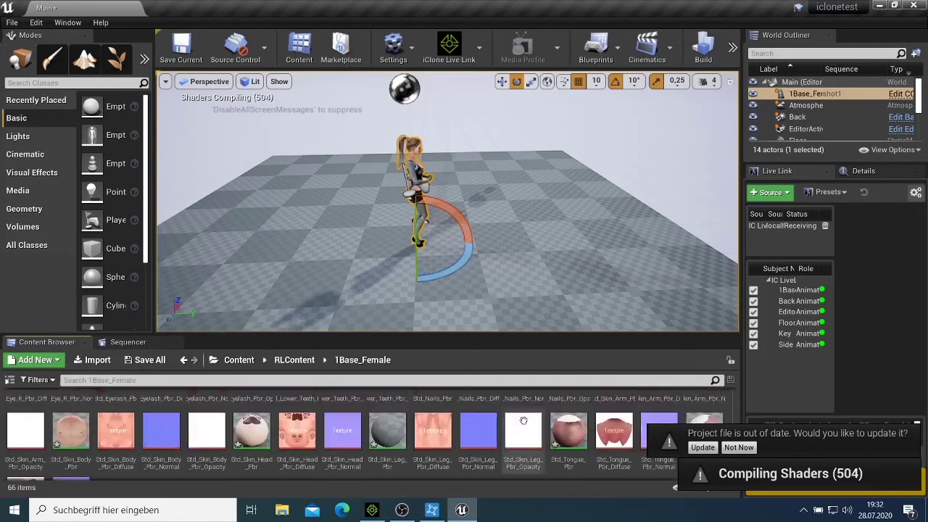
scroll(520, 419, "down", 1)
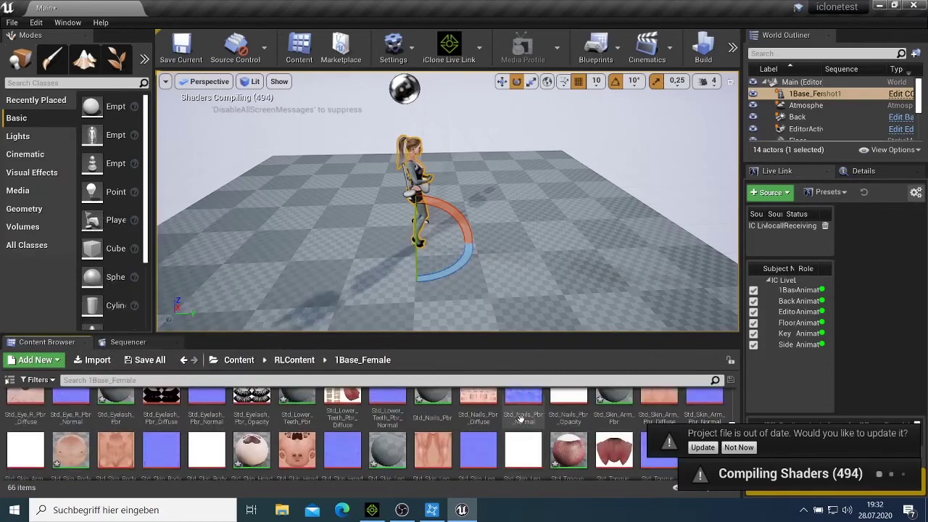
scroll(520, 419, "up", 1)
scroll(521, 419, "up", 2)
scroll(520, 418, "up", 1)
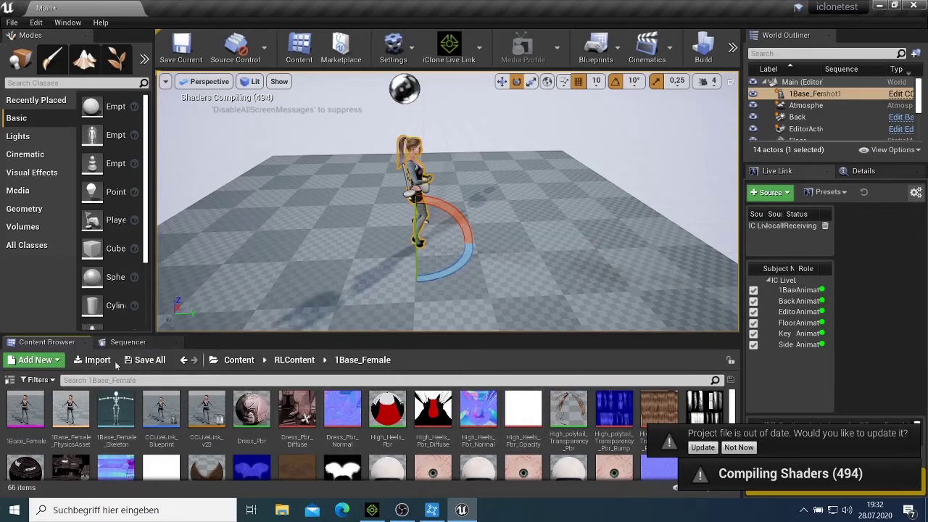
Drag Floor_Shadow from the RLContent Light folder into the viewport.
left_click(183, 359)
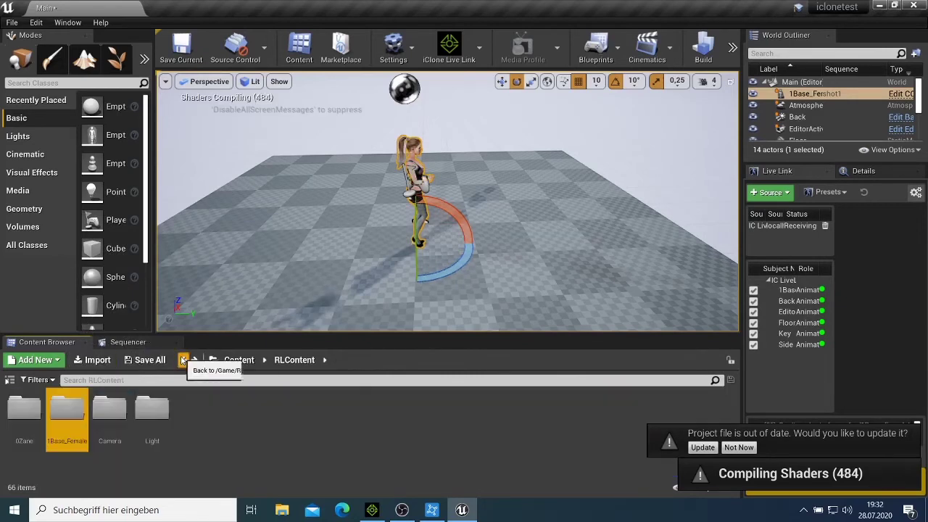
double_click(151, 409)
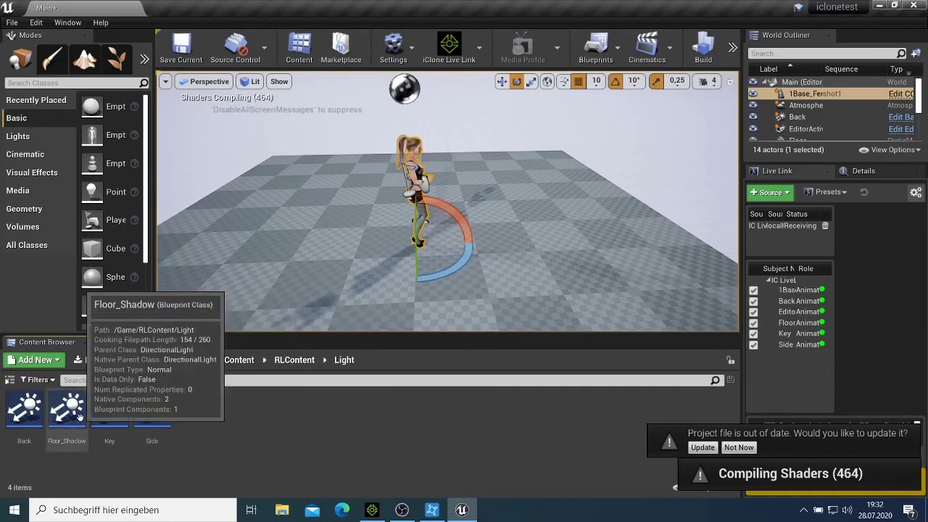
left_click_drag(78, 419, 368, 249)
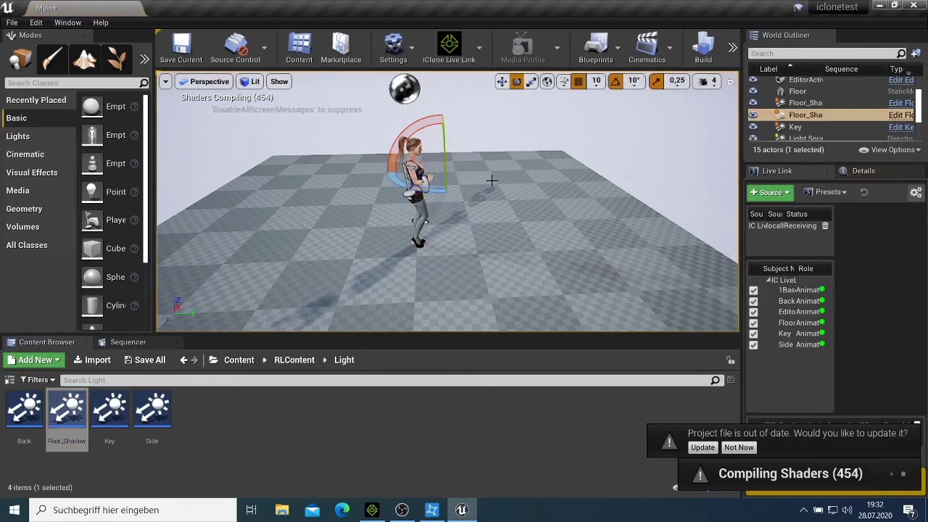
Orbit and dolly in to the character's front, then restore down the Unreal window.
mouse_move(514, 203)
right_mouse_down()
mouse_move(341, 204)
mouse_move(413, 204)
mouse_move(375, 204)
mouse_move(396, 205)
right_mouse_up()
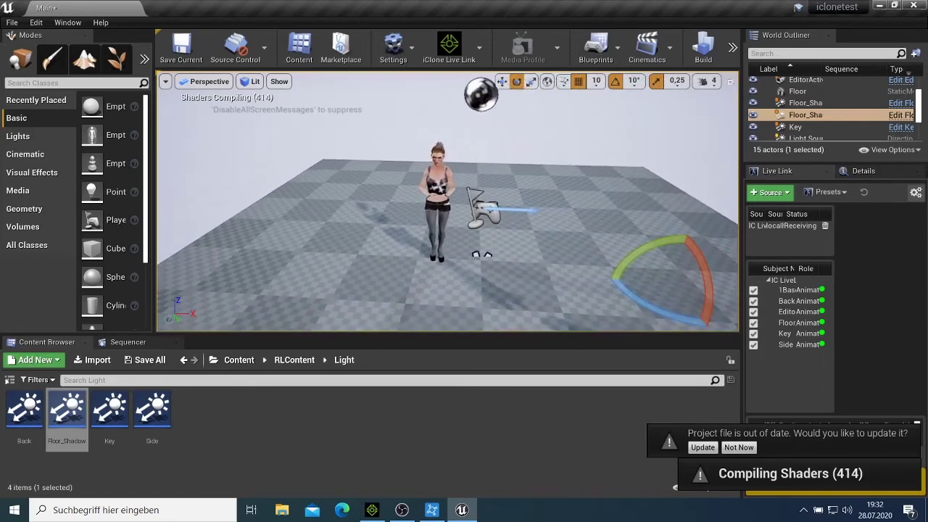
scroll(515, 206, "up", 4)
scroll(515, 206, "down", 2)
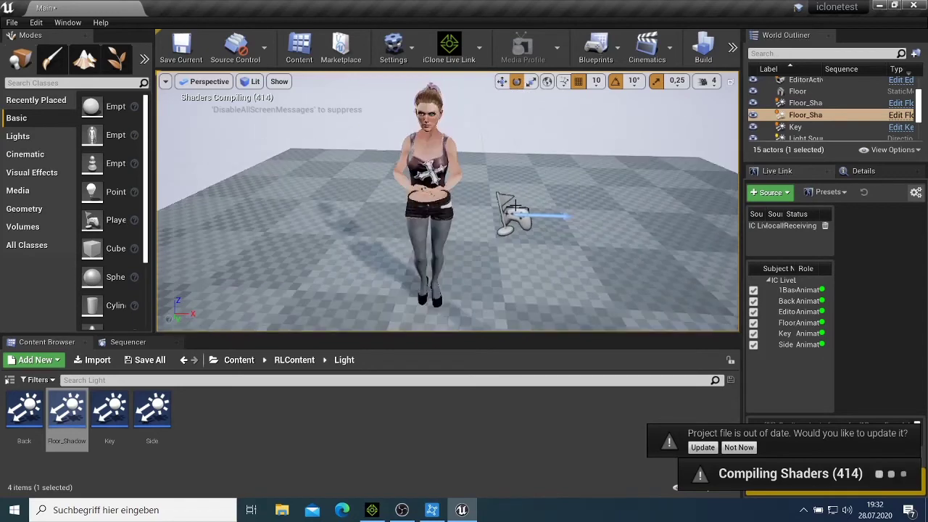
left_click(895, 7)
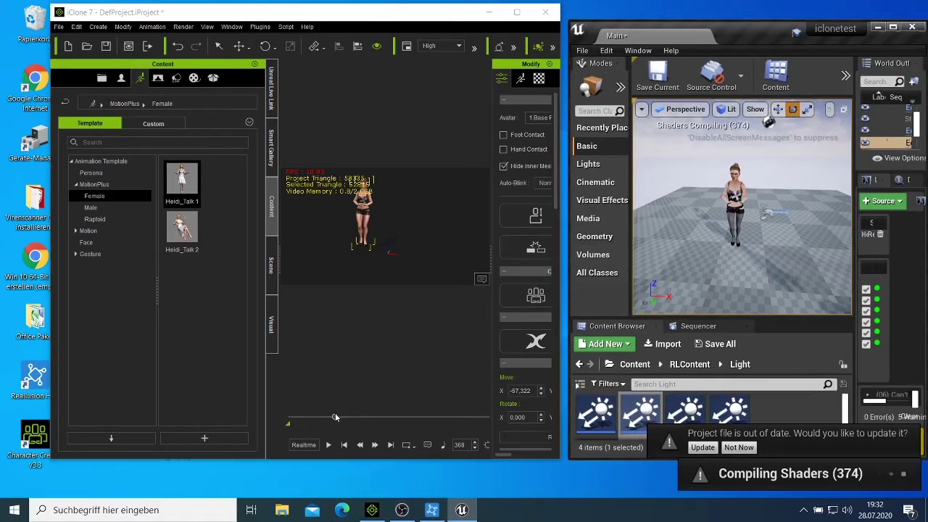
Apply the Heidi_Talk 1 motion in iClone and test playback, stopping at frame 572.
left_click_drag(336, 415, 288, 417)
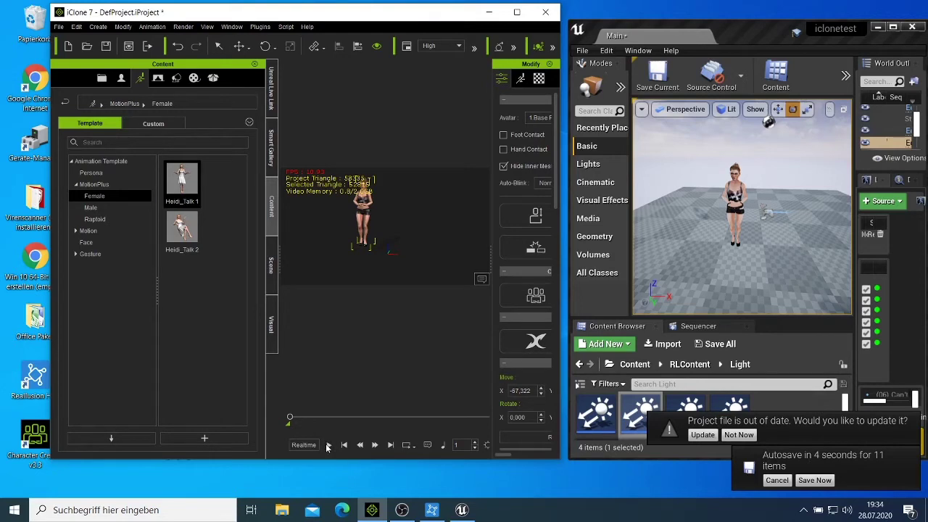
left_click(328, 445)
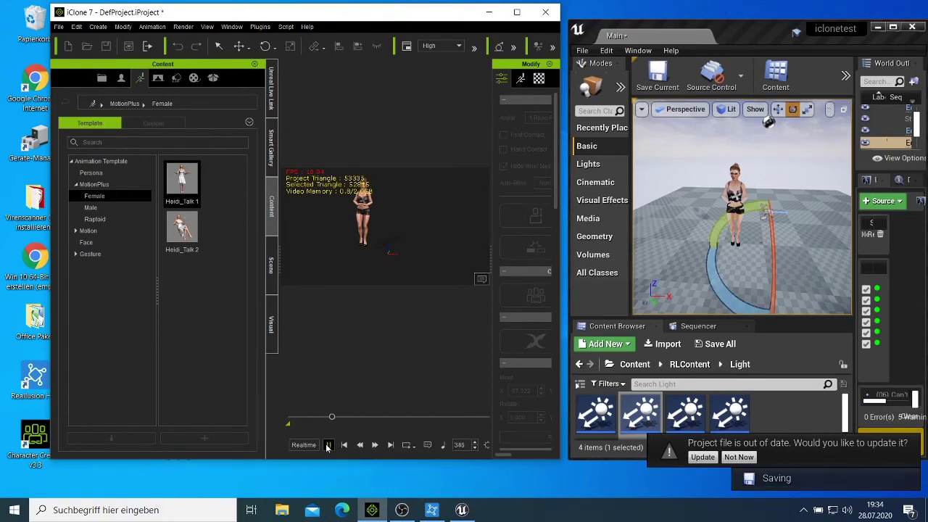
left_click(345, 444)
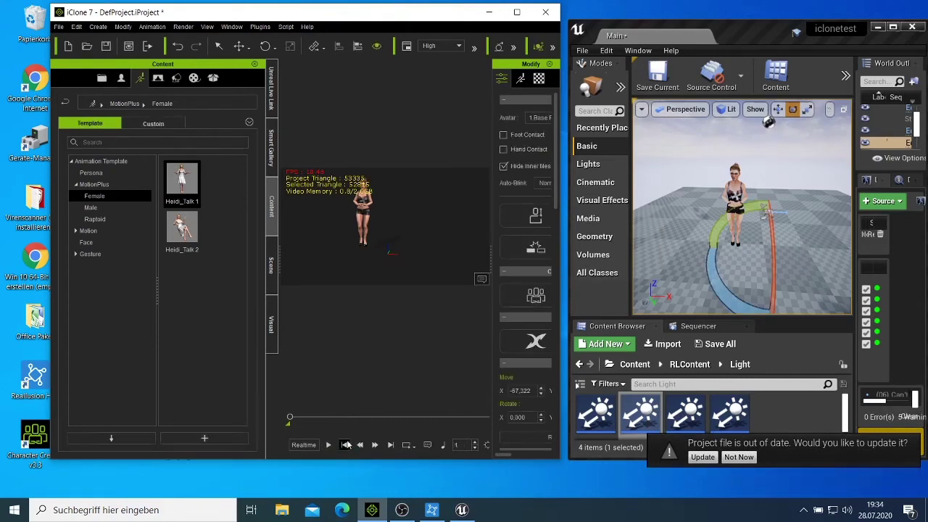
double_click(192, 187)
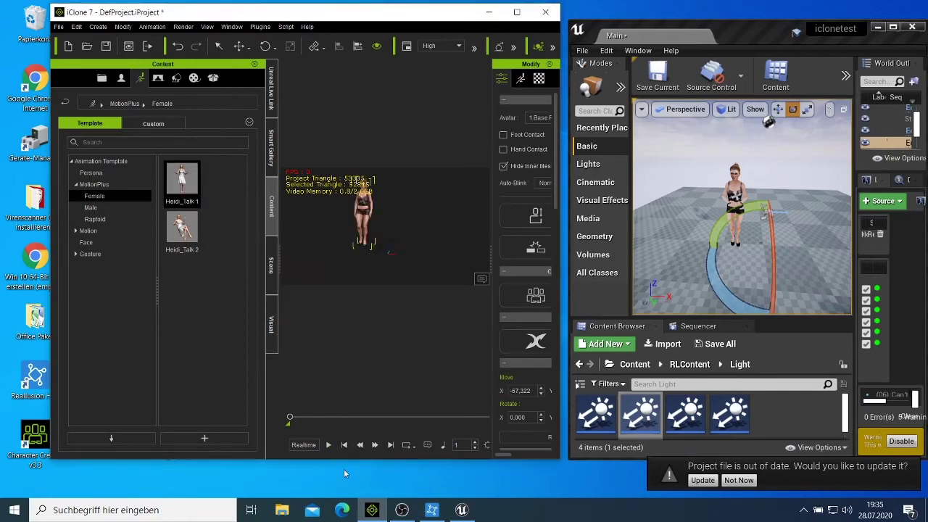
left_click(327, 446)
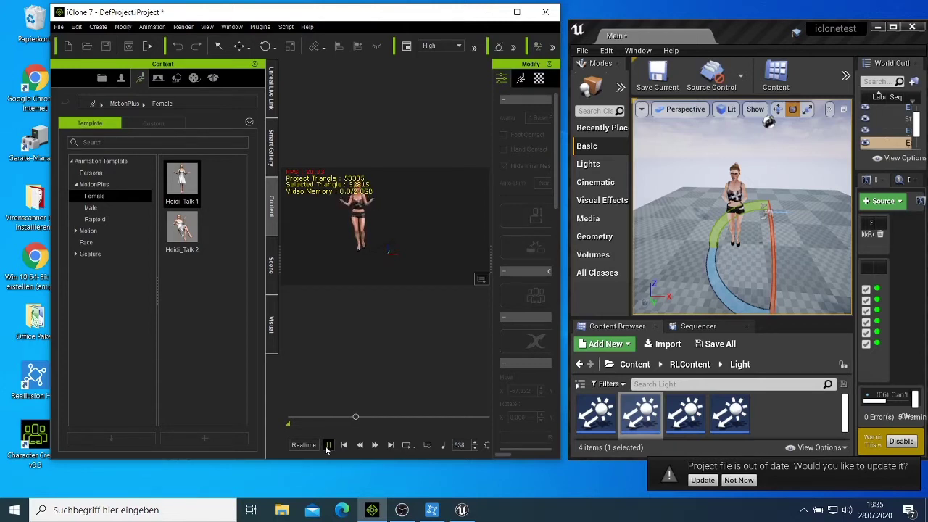
left_click(328, 445)
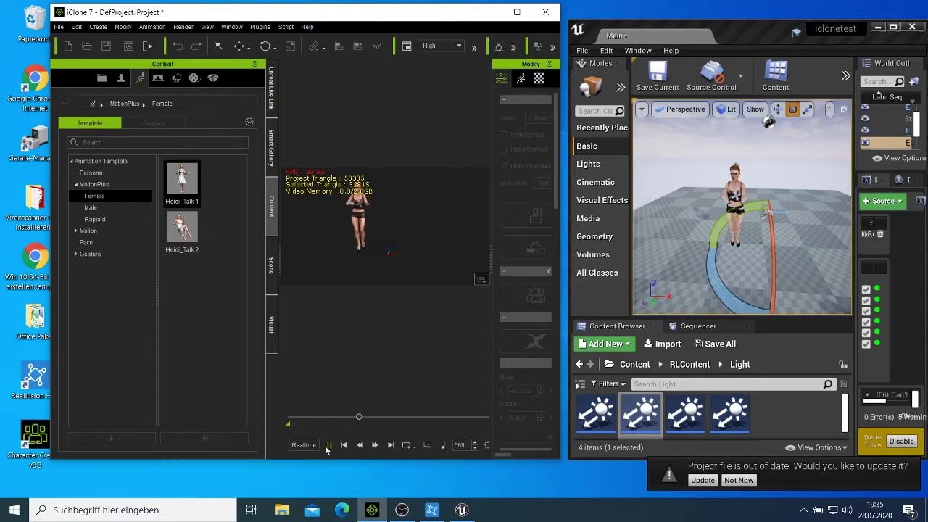
Accept Unreal's project-file update, dismiss the Use Less CPU warning, and play iClone beside windowed Unreal.
left_click(893, 27)
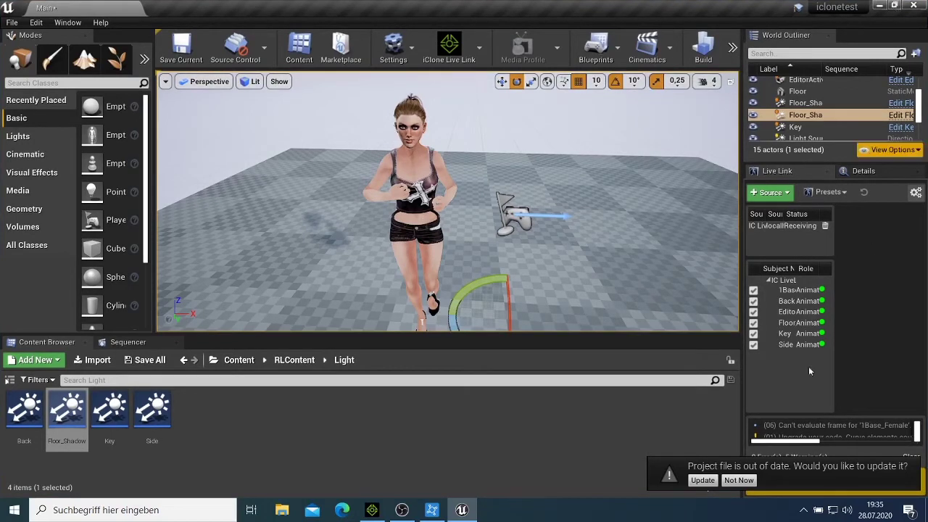
left_click(687, 433)
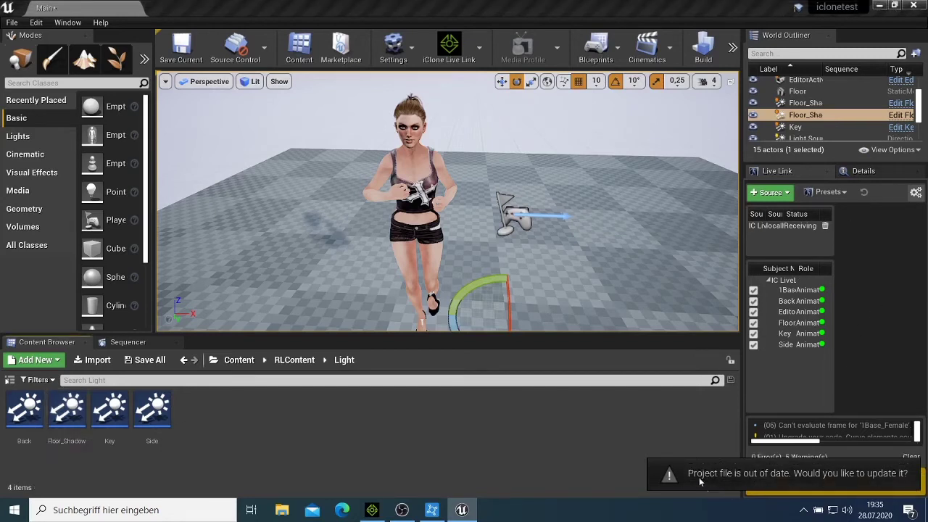
left_click(702, 480)
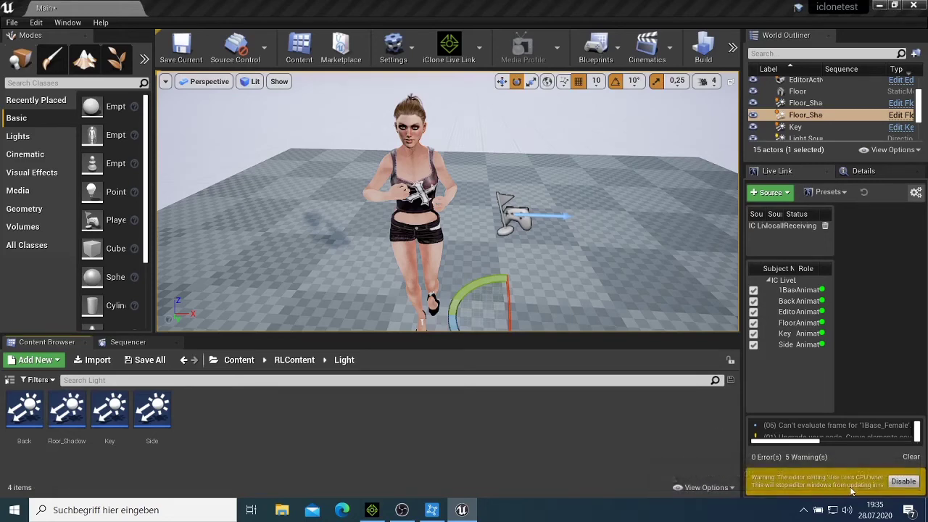
left_click(894, 6)
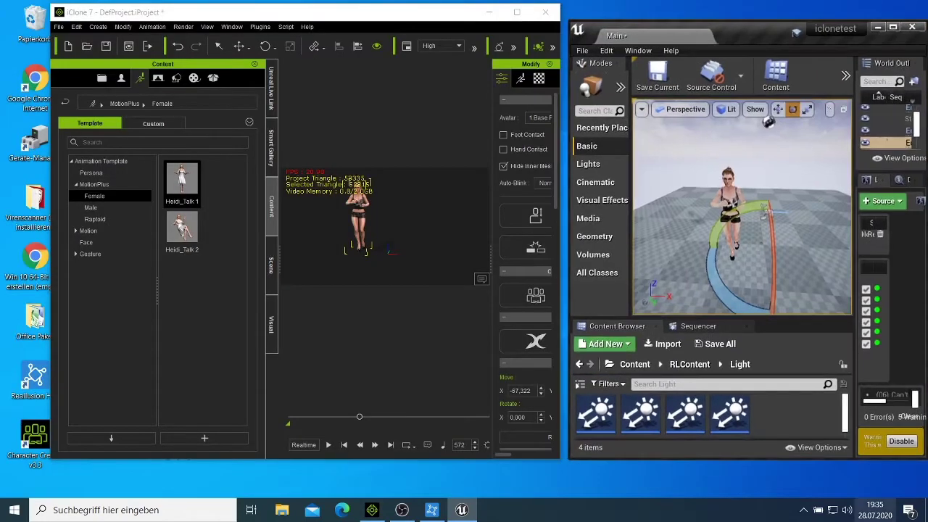
left_click(893, 27)
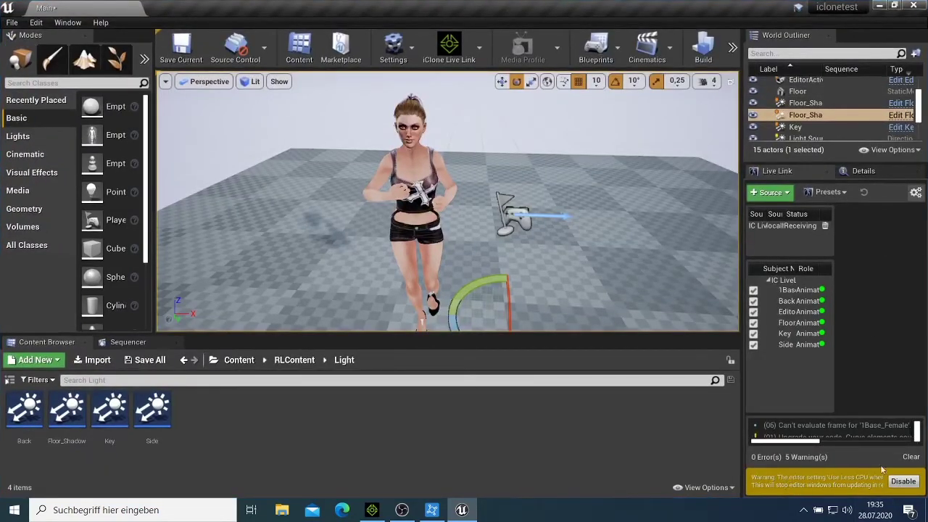
left_click(911, 483)
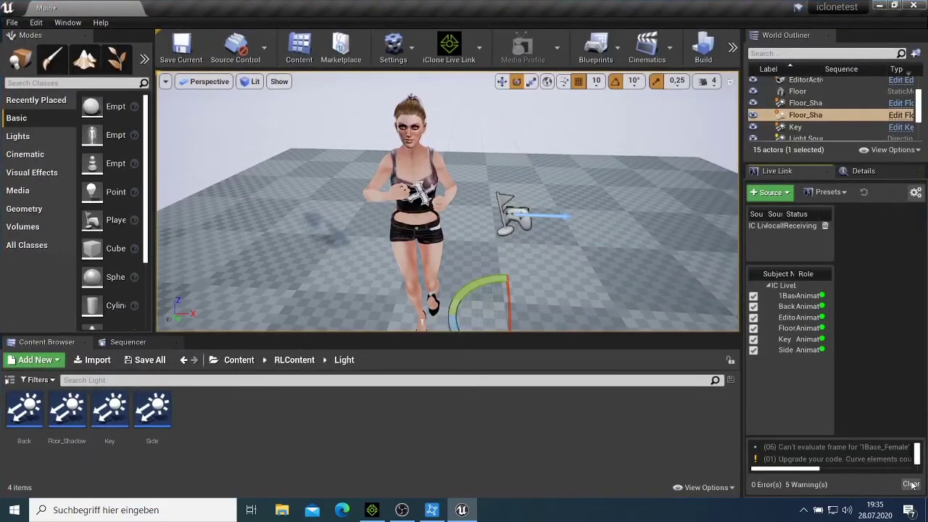
left_click(893, 6)
left_click(330, 446)
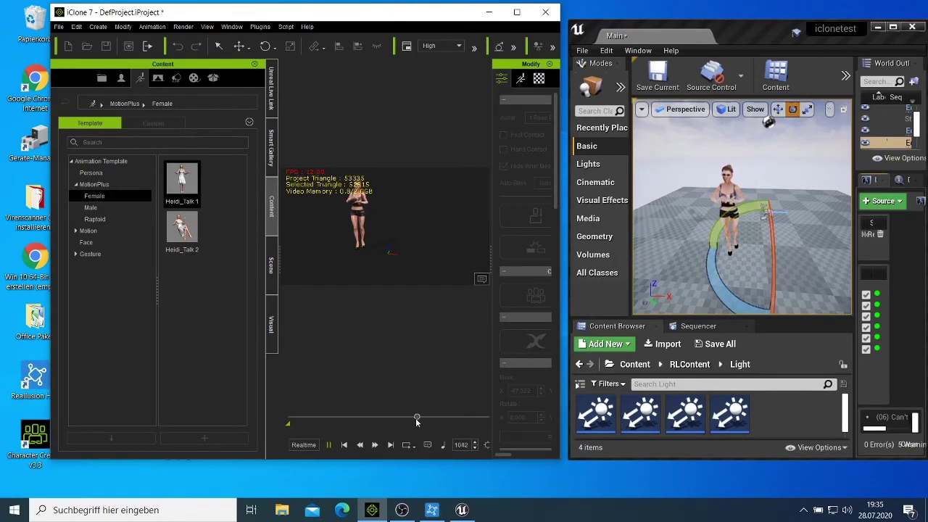
Rewind the iClone talking motion to frame 1, replay it, and watch it in full-screen Unreal.
left_click(355, 418)
left_click(342, 445)
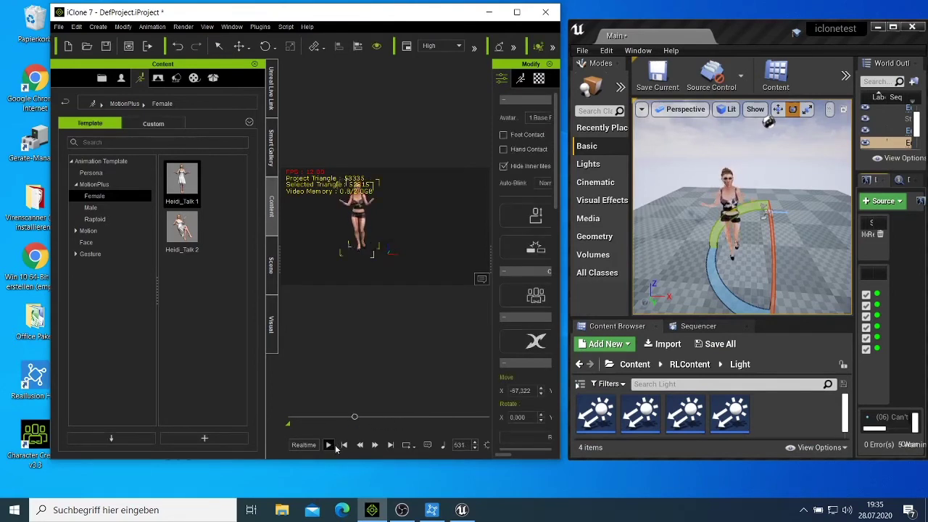
left_click(343, 445)
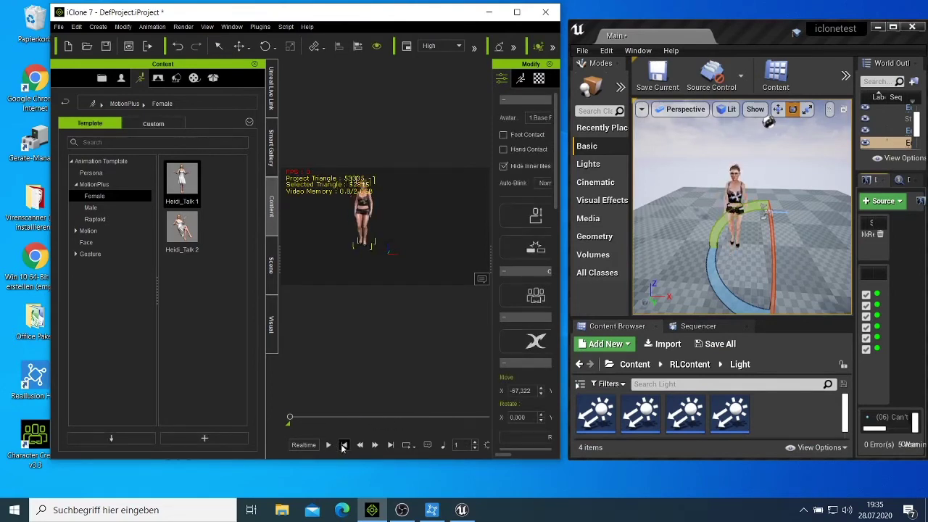
left_click(894, 29)
left_click(894, 29)
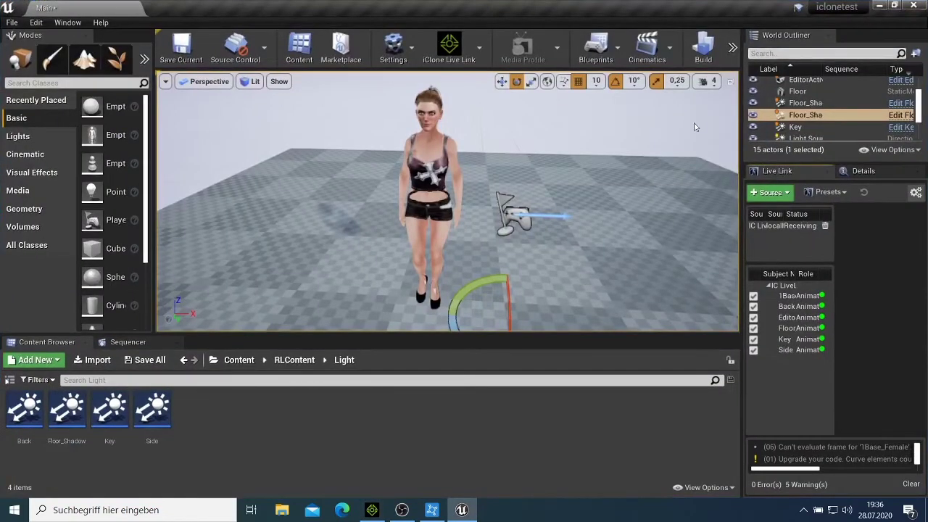
left_click(898, 10)
left_click(328, 445)
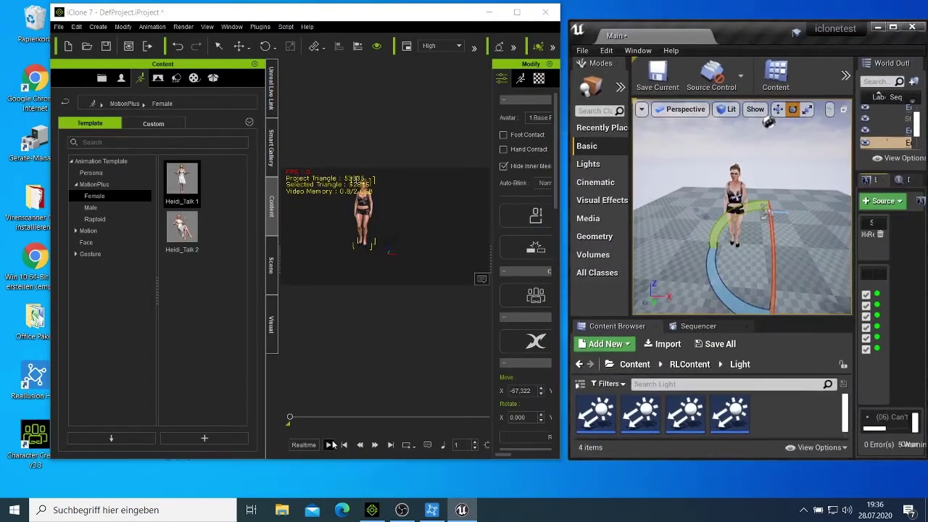
left_click(892, 26)
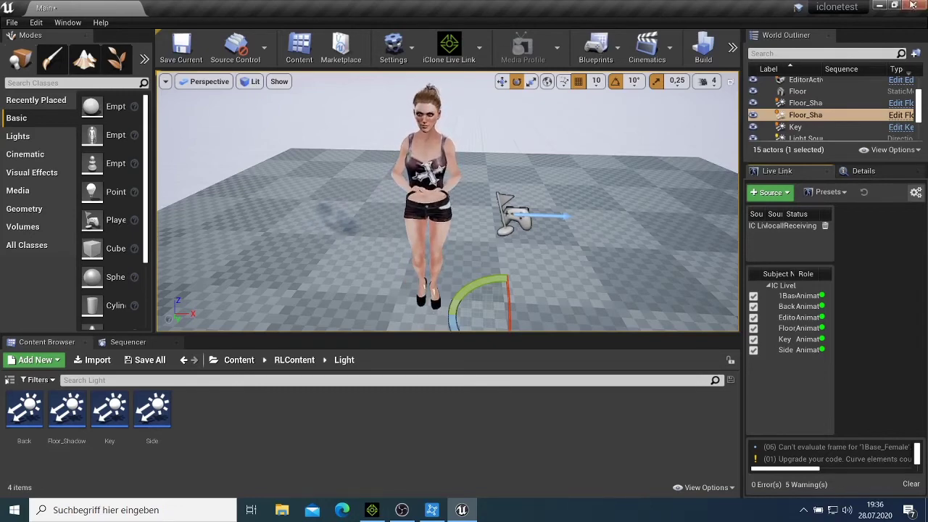
left_click(894, 5)
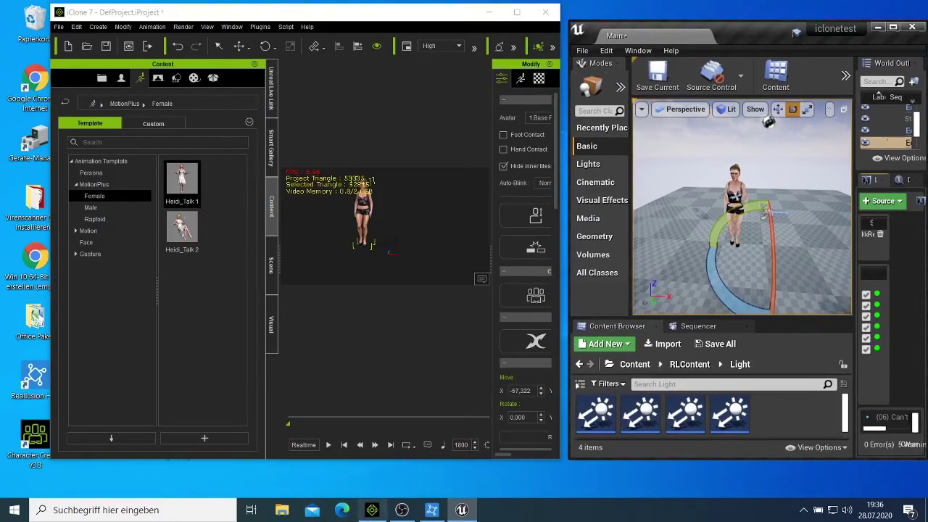
Scroll Reallusion Hub's product list to the Unreal Live Link Plug-in v1.2 trial entry.
left_click(431, 510)
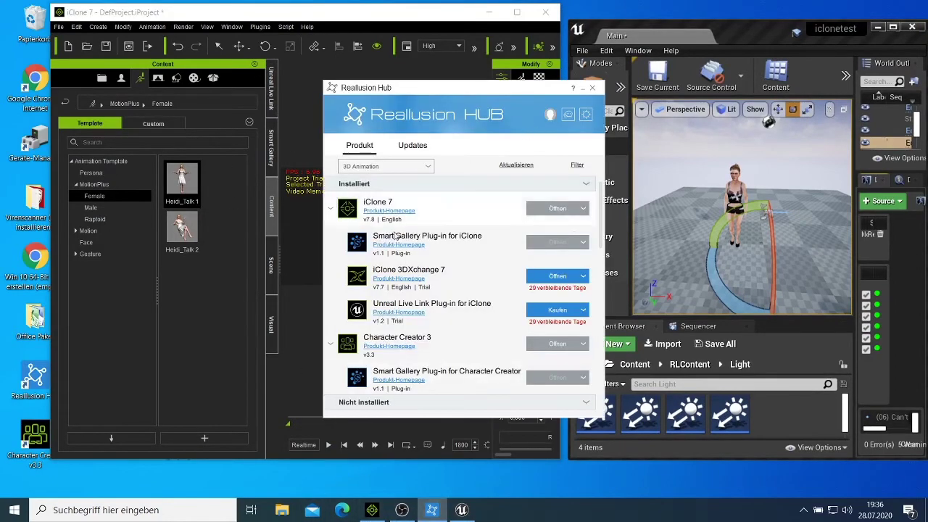
scroll(392, 275, "down", 5)
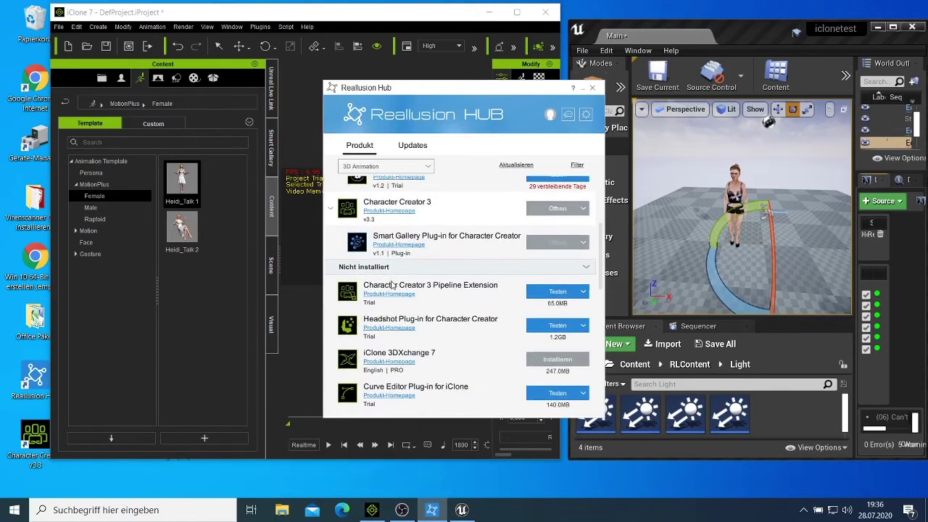
scroll(394, 275, "up", 5)
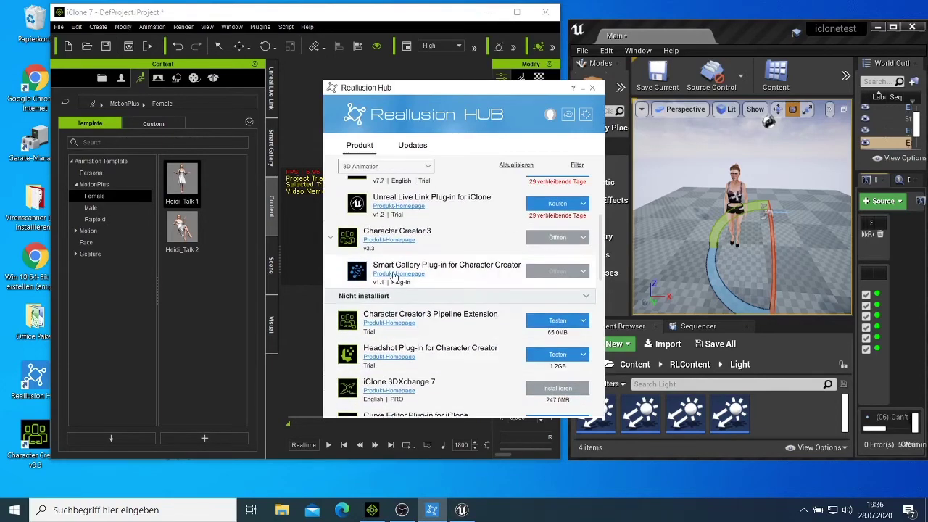
scroll(395, 266, "up", 1)
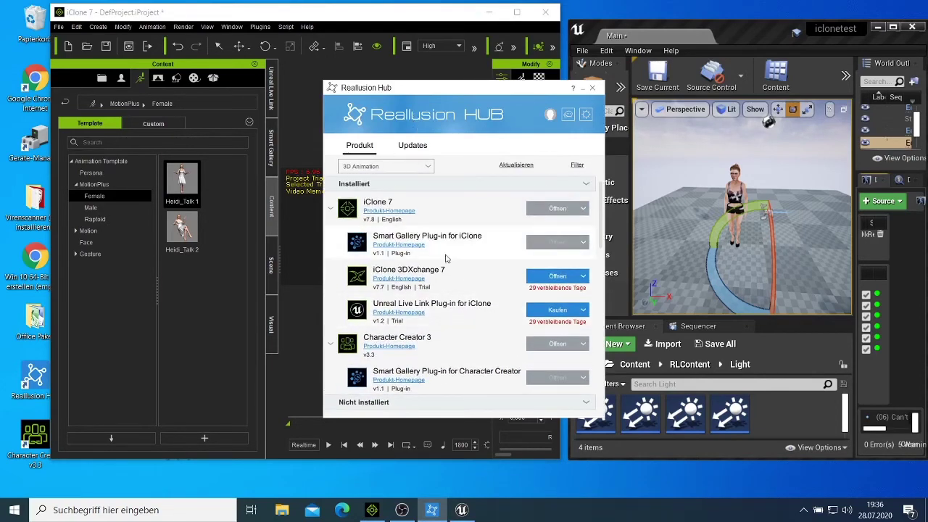
scroll(446, 257, "down", 1)
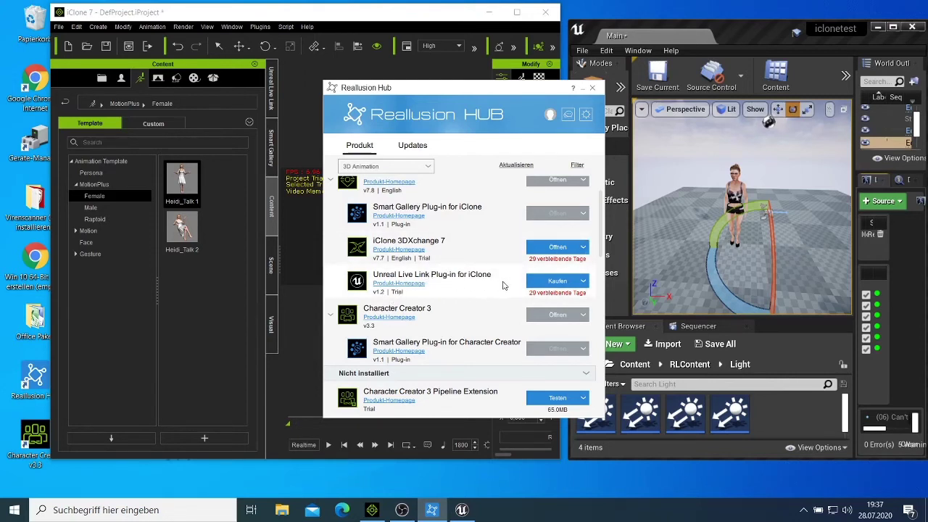
Close Reallusion Hub and open iClone's Plugins > Unreal Live Link panel.
left_click(582, 89)
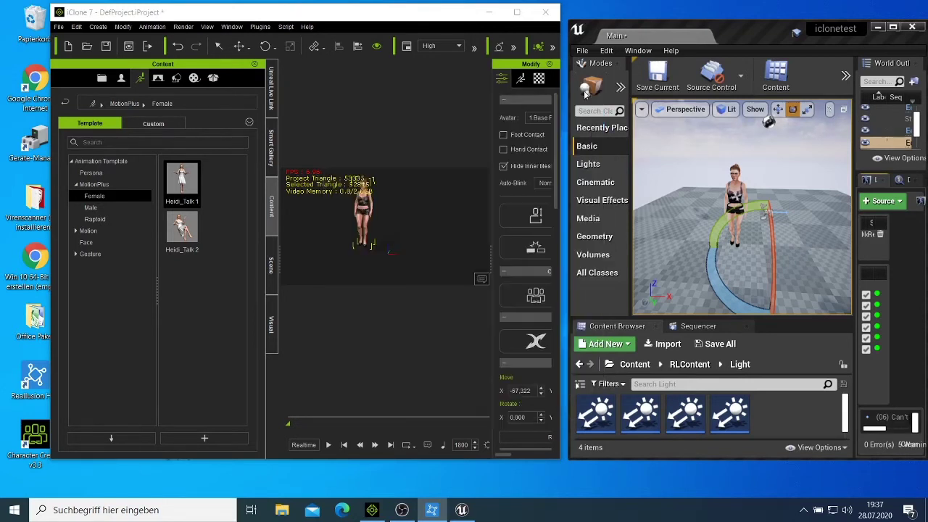
left_click(260, 28)
mouse_move(319, 66)
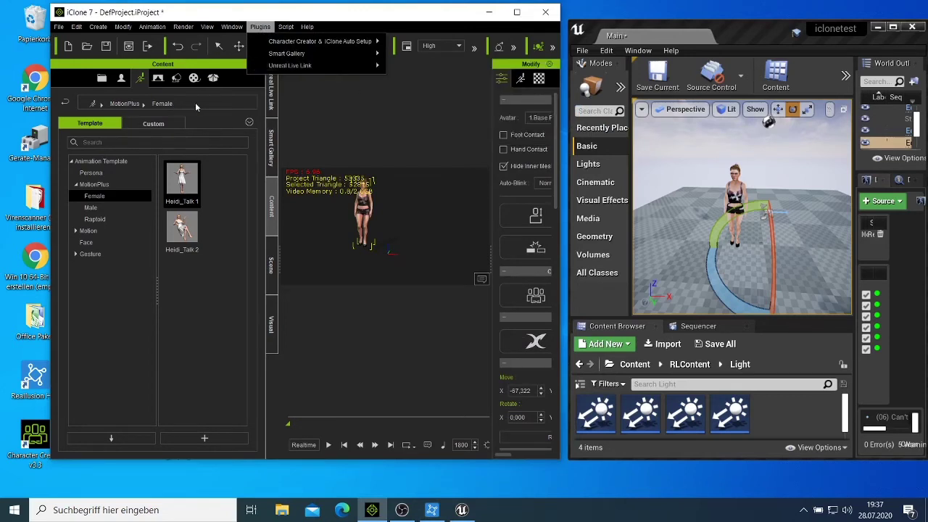
left_click(272, 100)
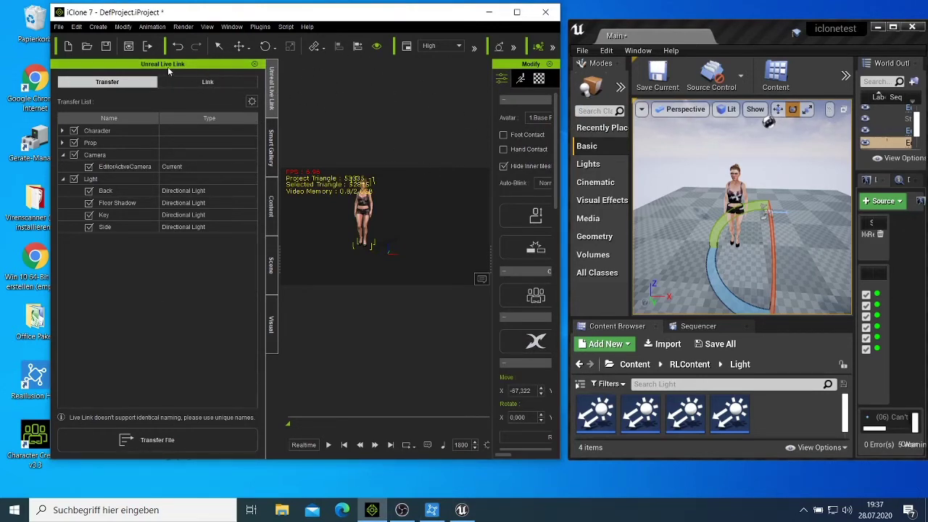
Float and redock the Unreal Live Link panel, maximize and restore iClone, then minimize it.
left_click_drag(172, 66, 382, 78)
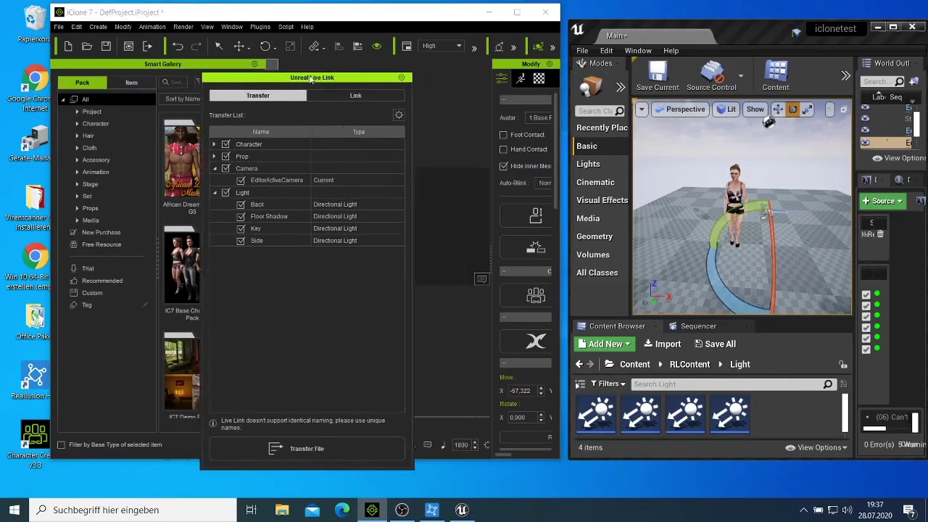
left_click_drag(382, 78, 174, 73)
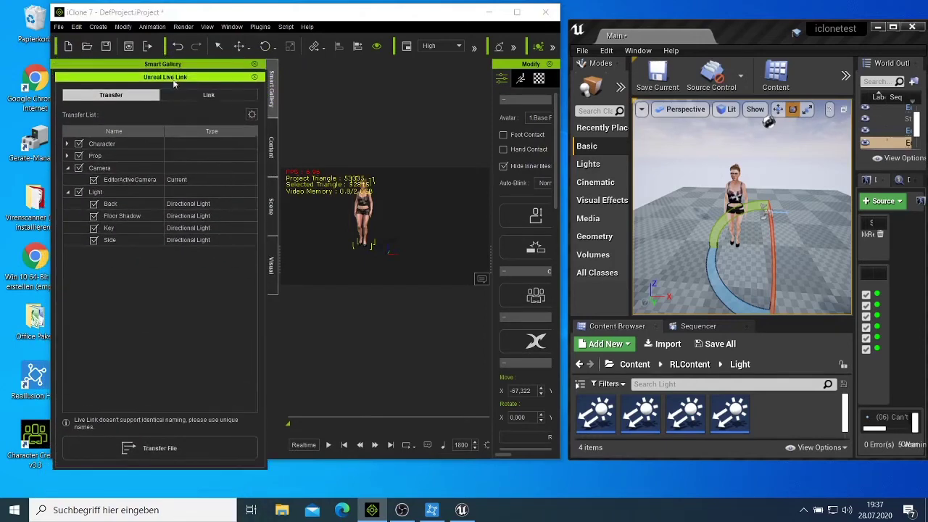
left_click(516, 13)
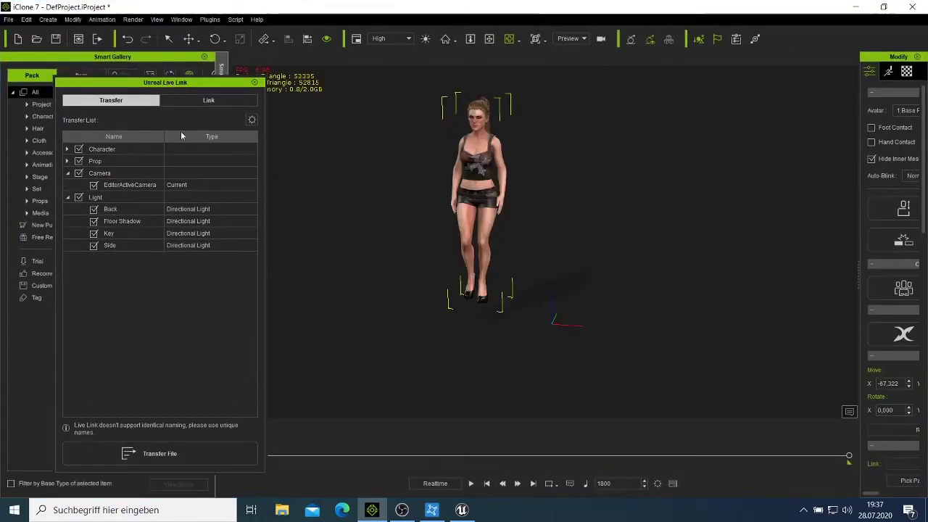
mouse_move(130, 102)
left_mouse_down()
mouse_move(215, 89)
mouse_move(108, 73)
left_mouse_up()
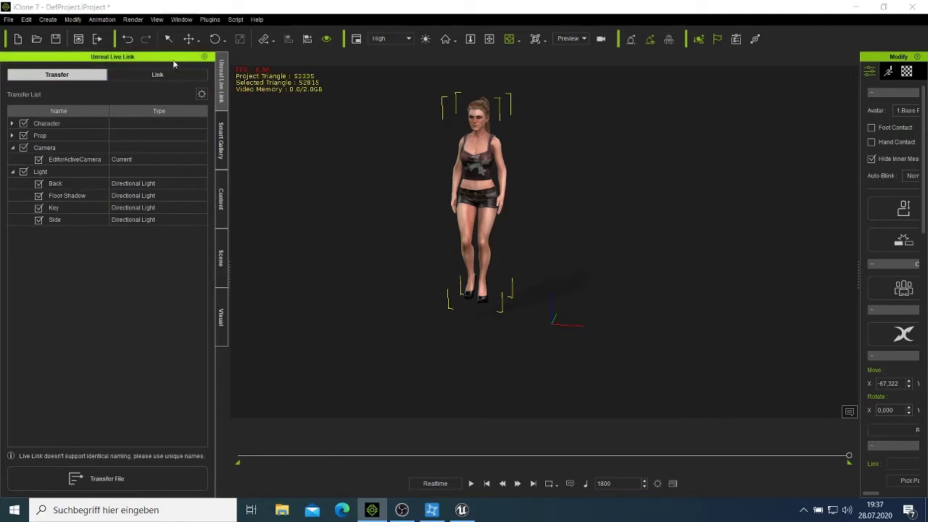
left_click_drag(171, 60, 172, 76)
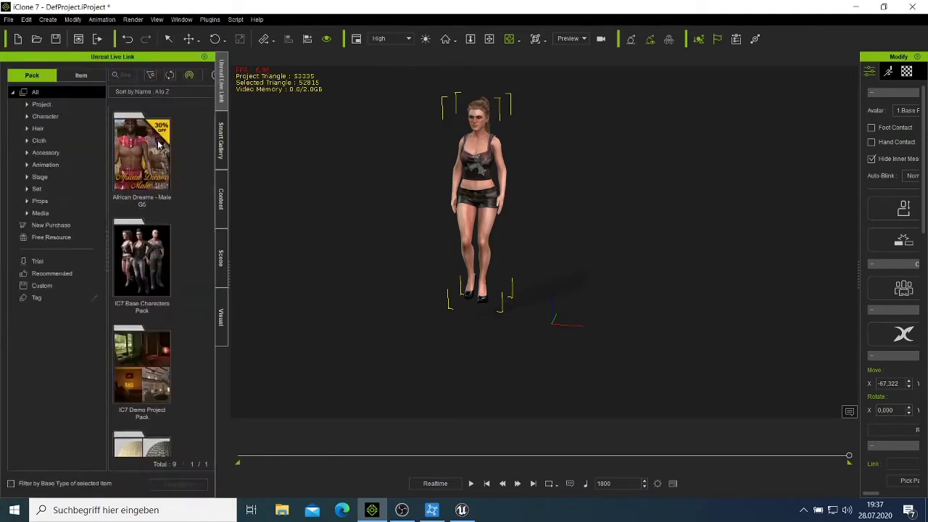
left_click(883, 7)
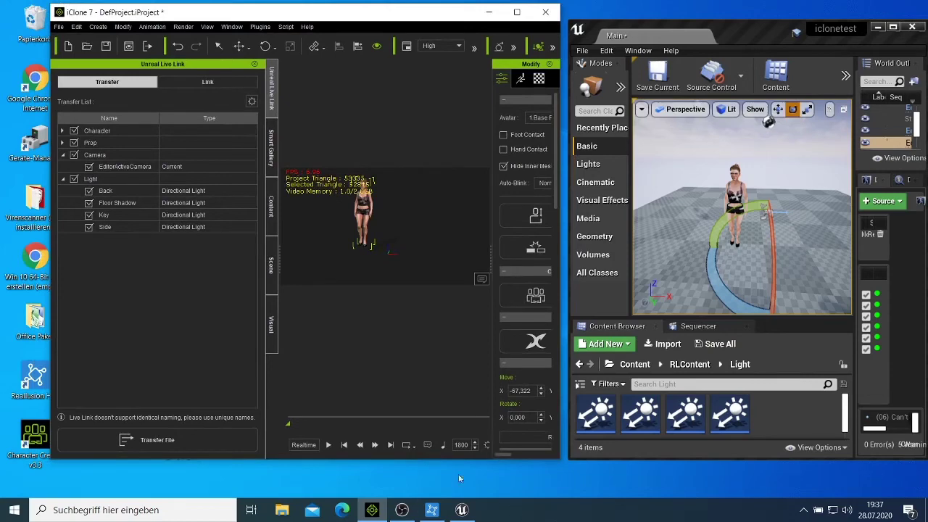
left_click(490, 12)
In the Epic Games Launcher marketplace, search 'iclon' and open the iClone Unreal Live Link page.
double_click(116, 148)
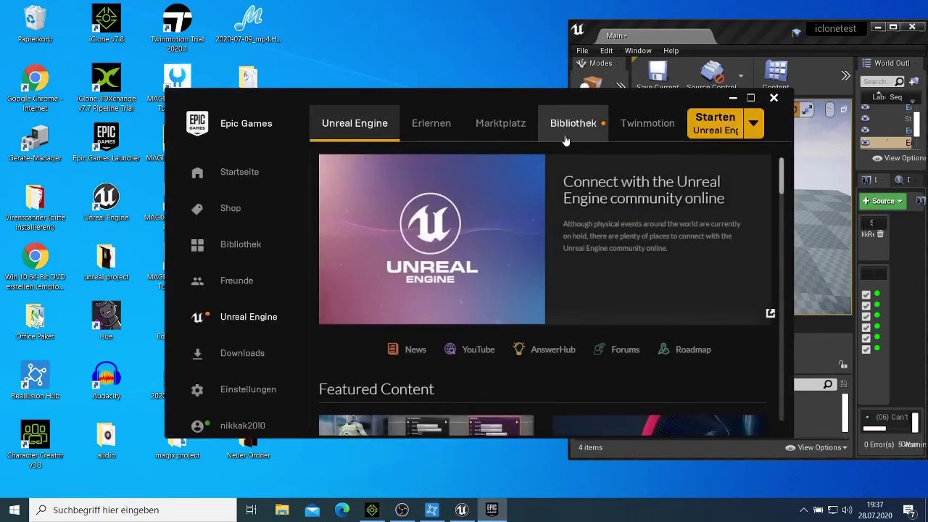
left_click(512, 124)
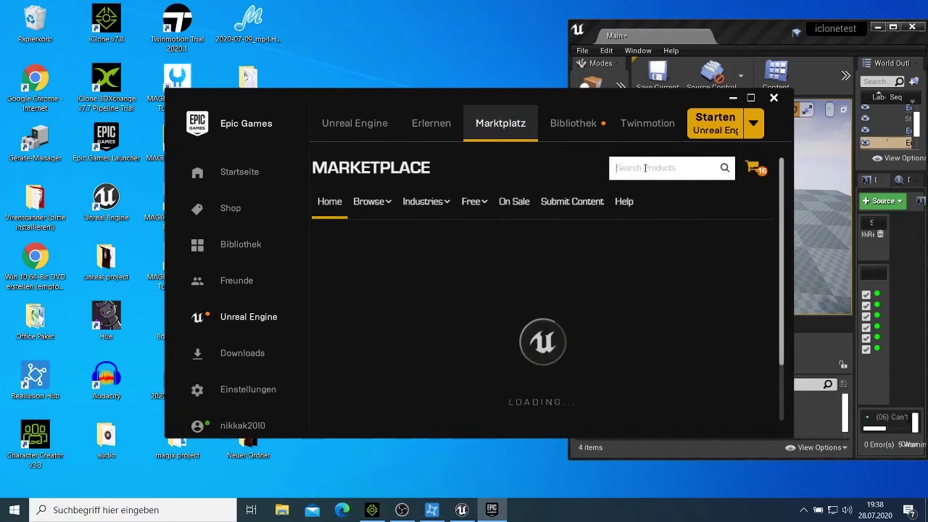
left_click(644, 168)
type("iclo")
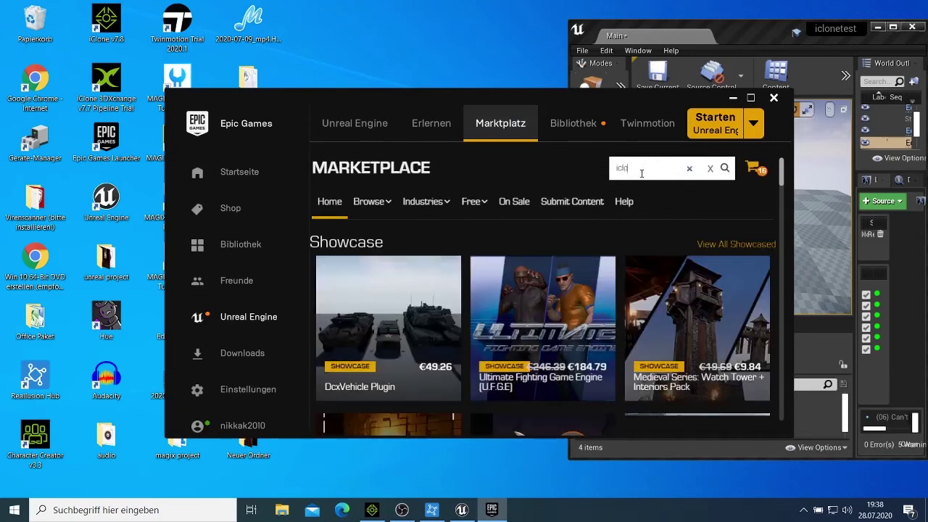
type("n")
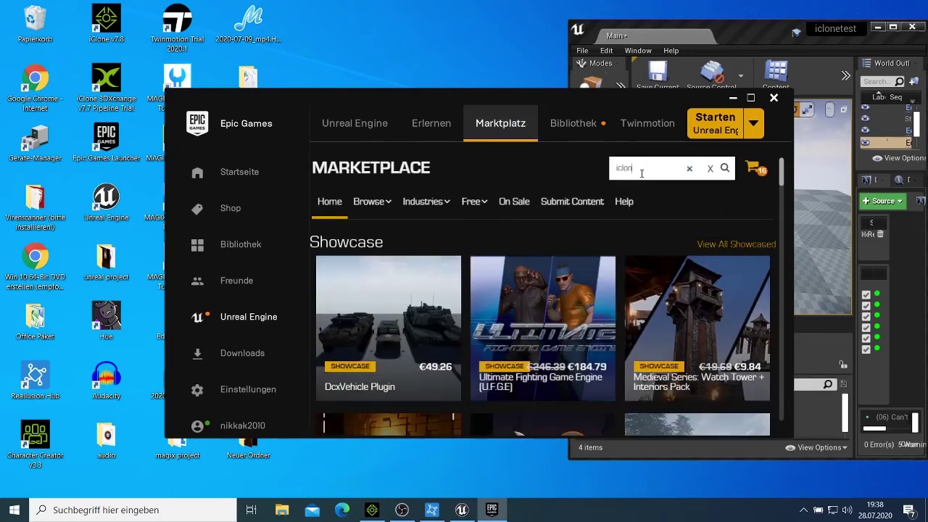
left_click(642, 176)
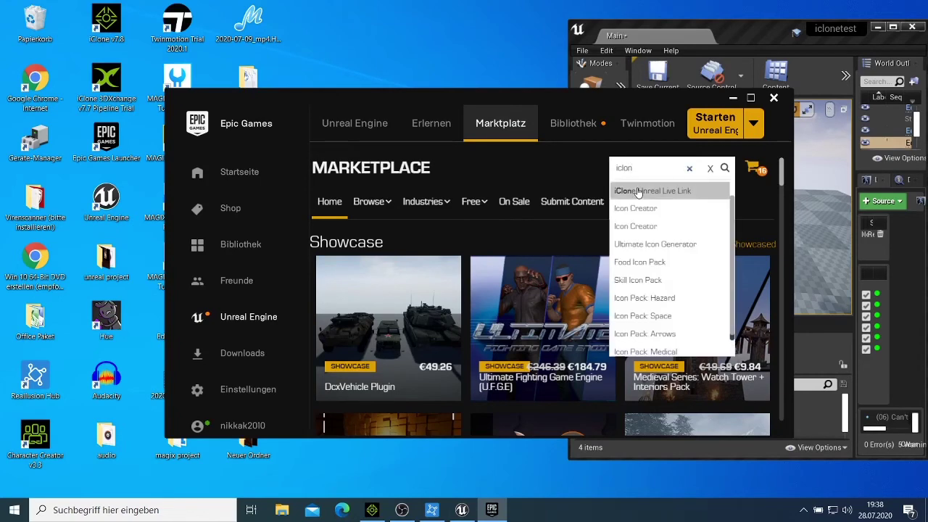
left_click(637, 191)
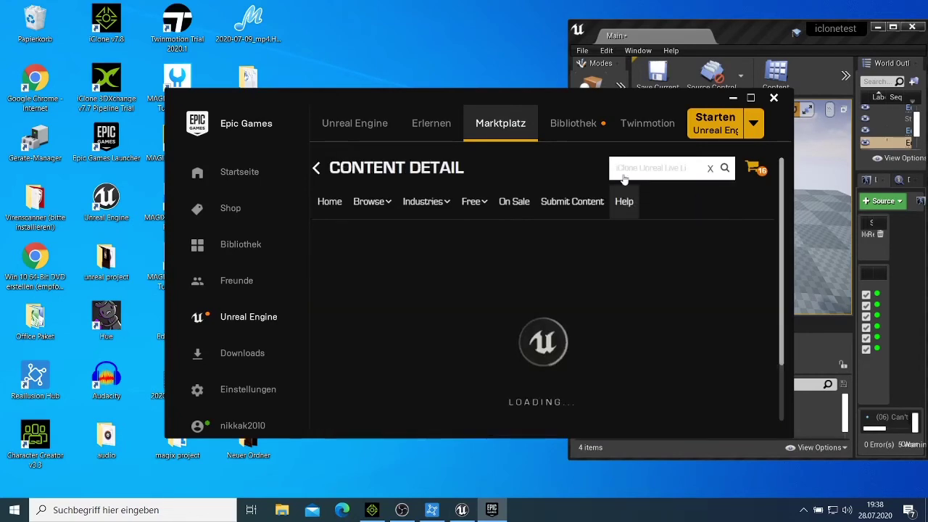
Review the page's supported engine versions 4.20–4.25, then minimize the launcher.
scroll(587, 287, "down", 2)
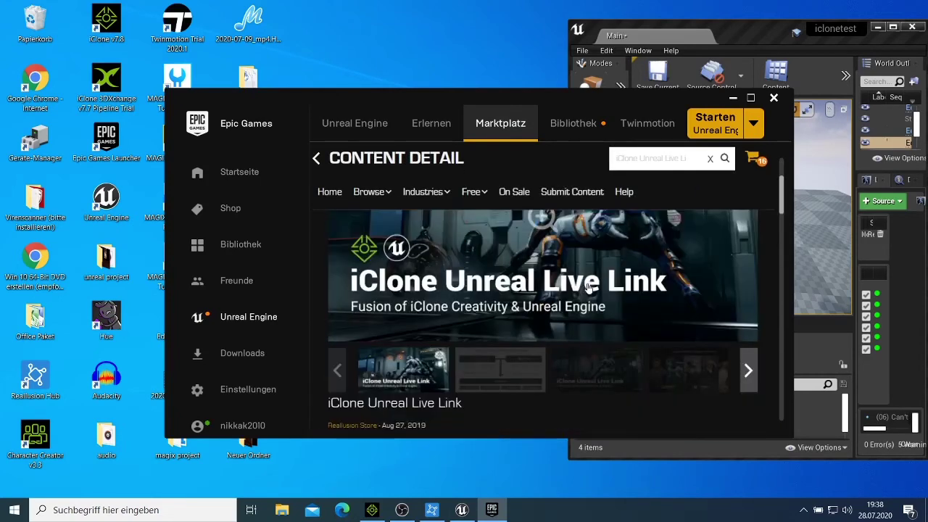
scroll(587, 287, "down", 2)
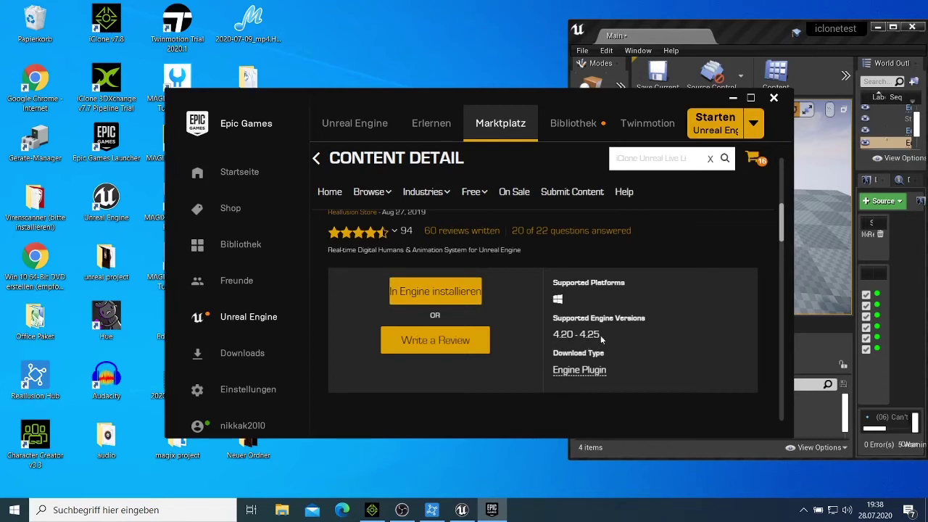
left_click(732, 98)
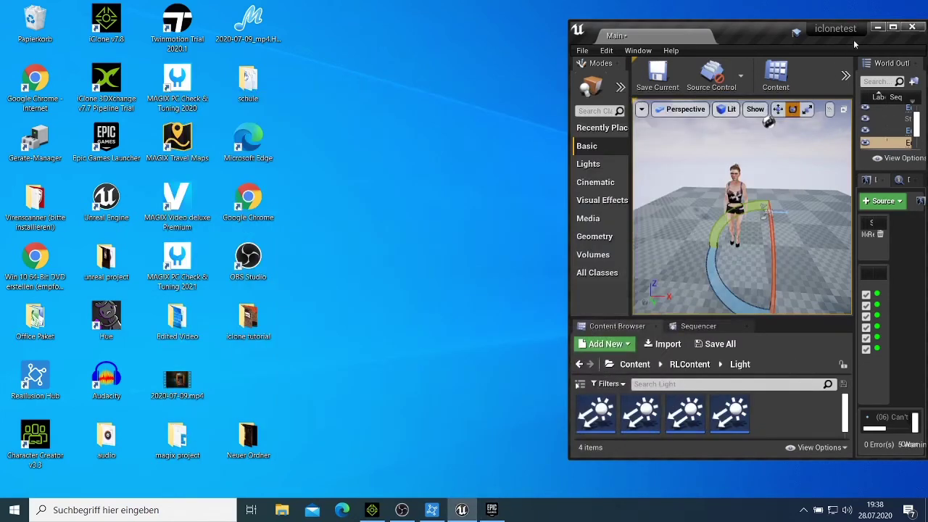
Maximize Unreal and search placeable classes for 'icl', then 'plu', which finds nothing.
left_click(893, 28)
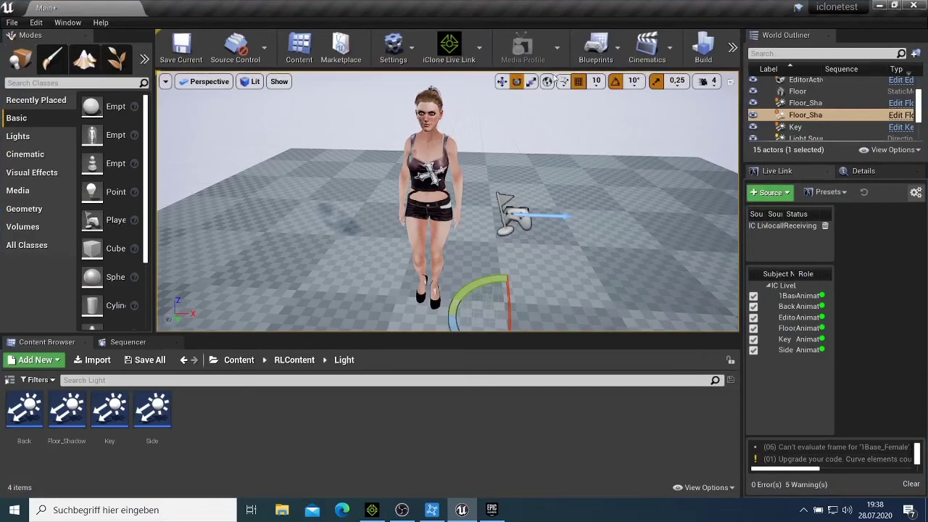
left_click(93, 83)
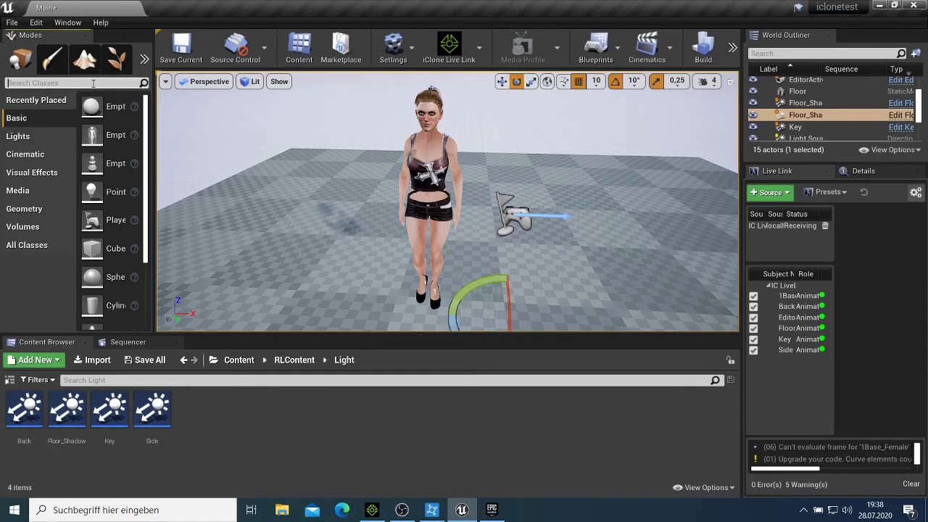
type("icl")
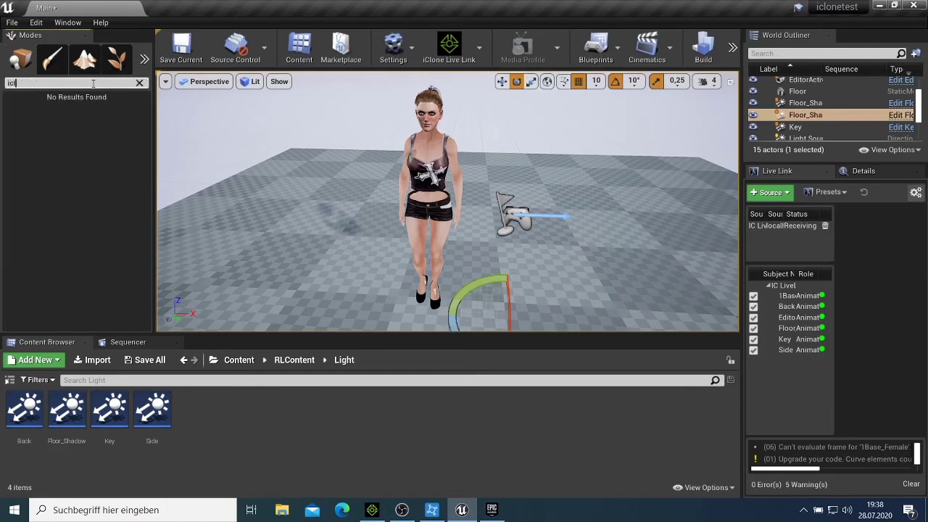
key("BackSpace")
key("BackSpace")
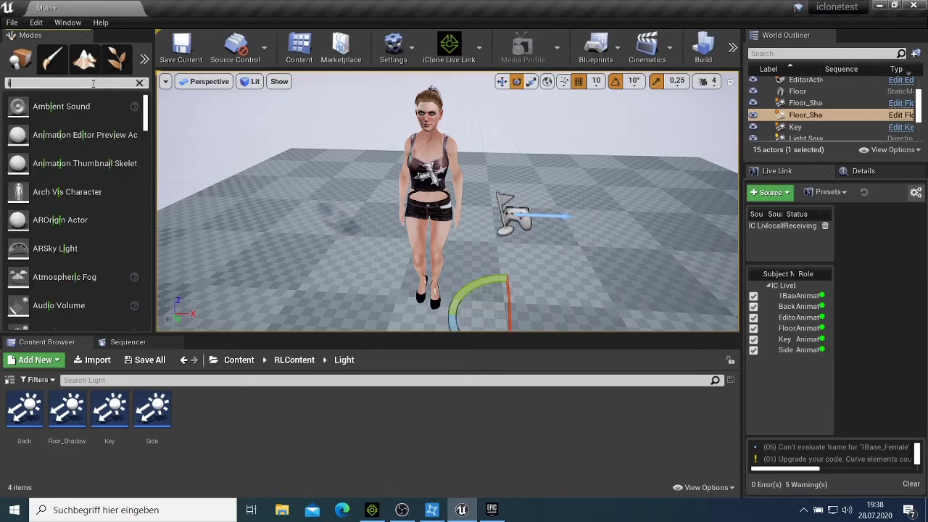
key("BackSpace")
type("p")
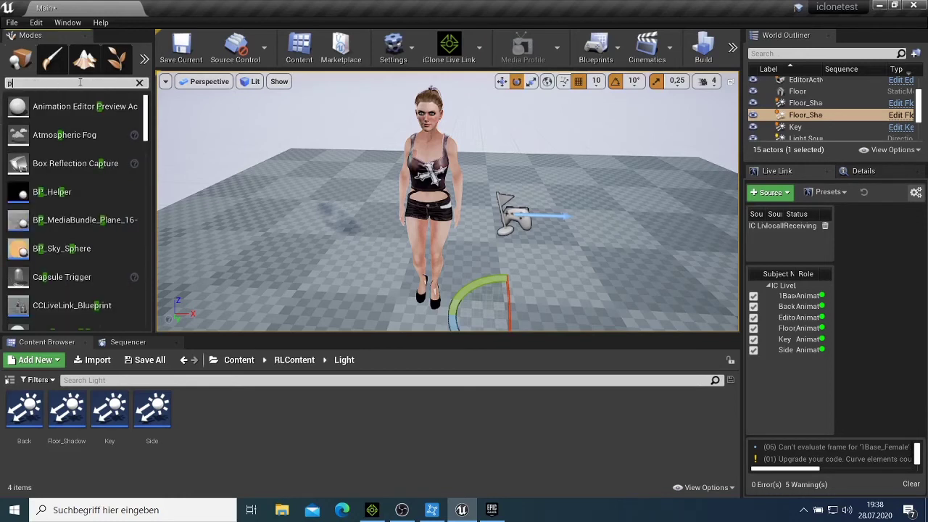
type("l")
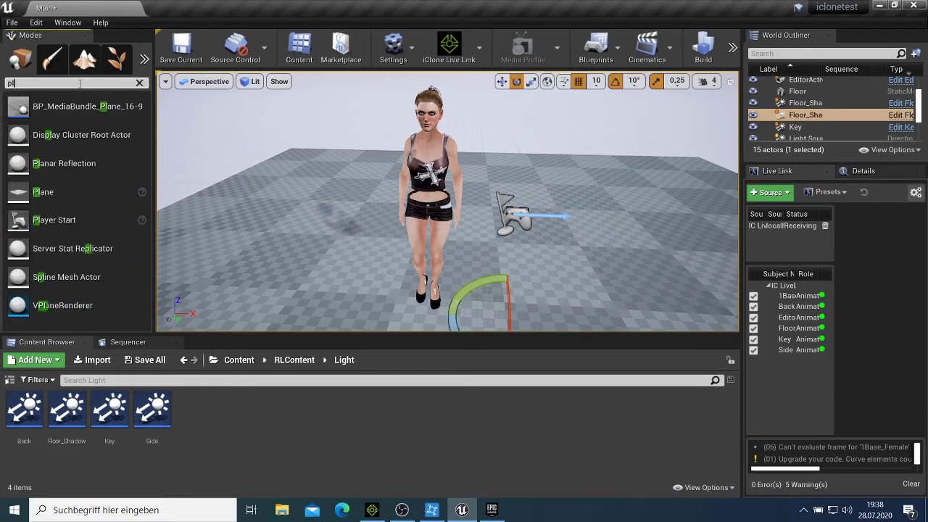
type("u")
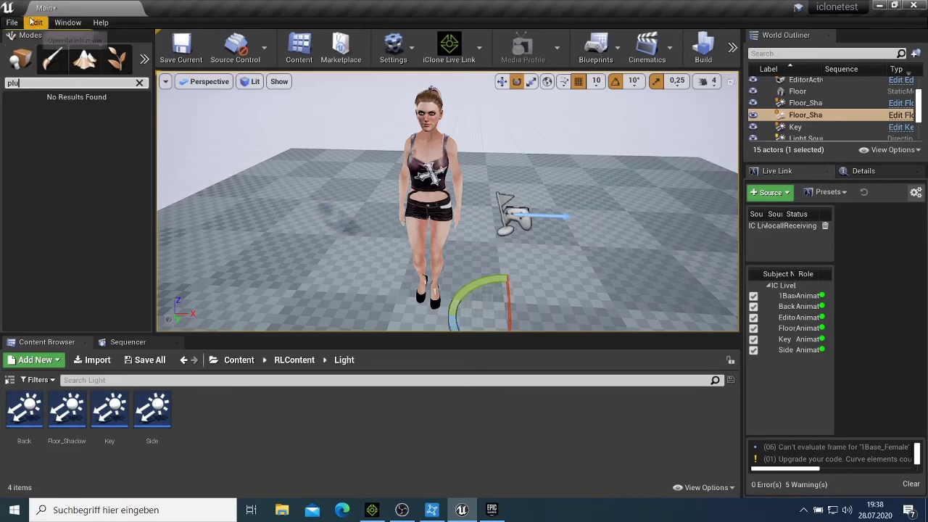
left_click(19, 23)
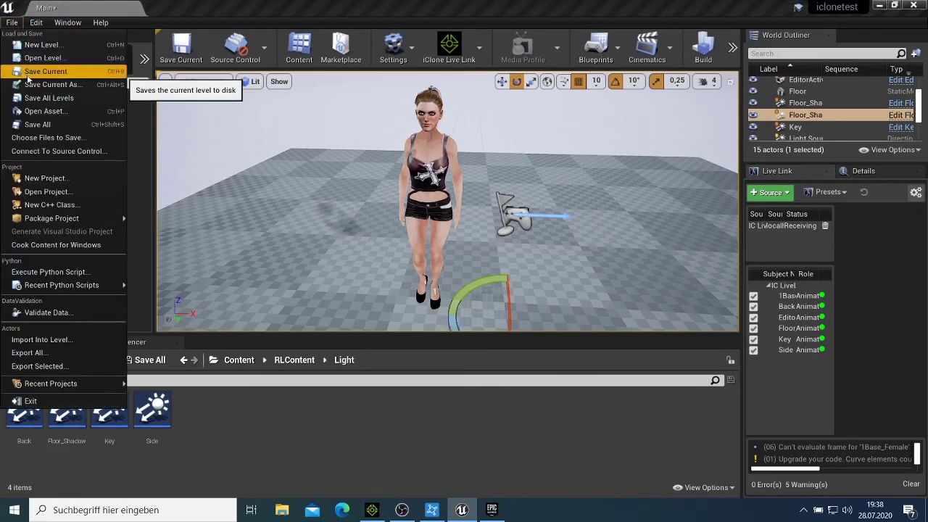
mouse_move(36, 24)
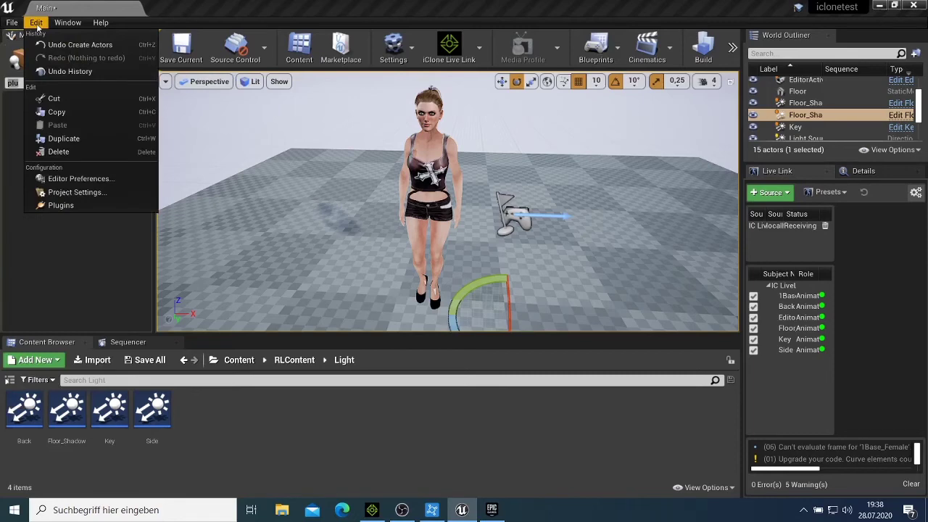
left_click(81, 208)
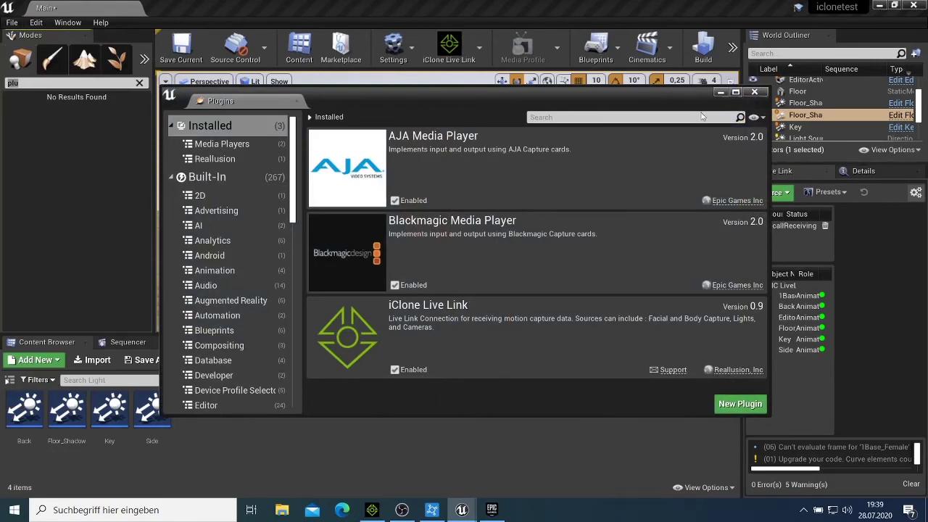
left_click(754, 91)
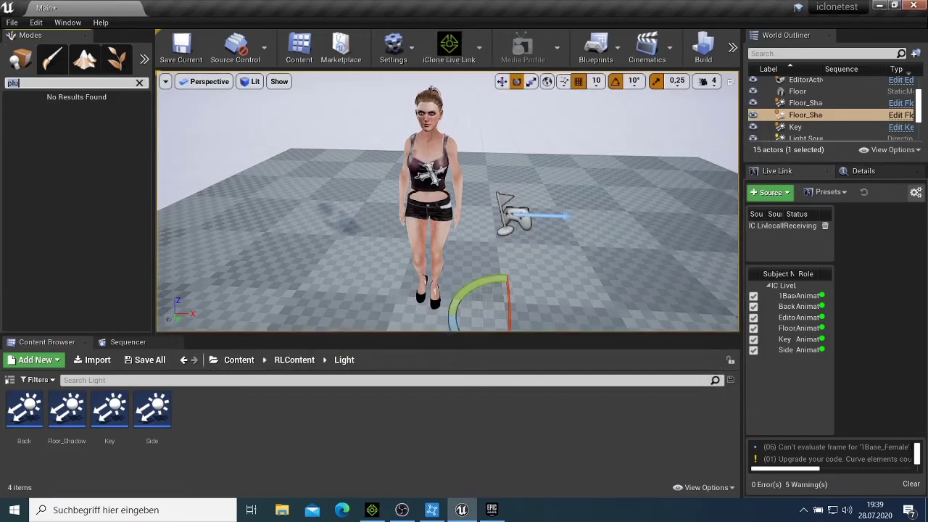
Check the Link and Transfer tabs of iClone's Unreal Live Link panel, then maximize Unreal again.
left_click(894, 5)
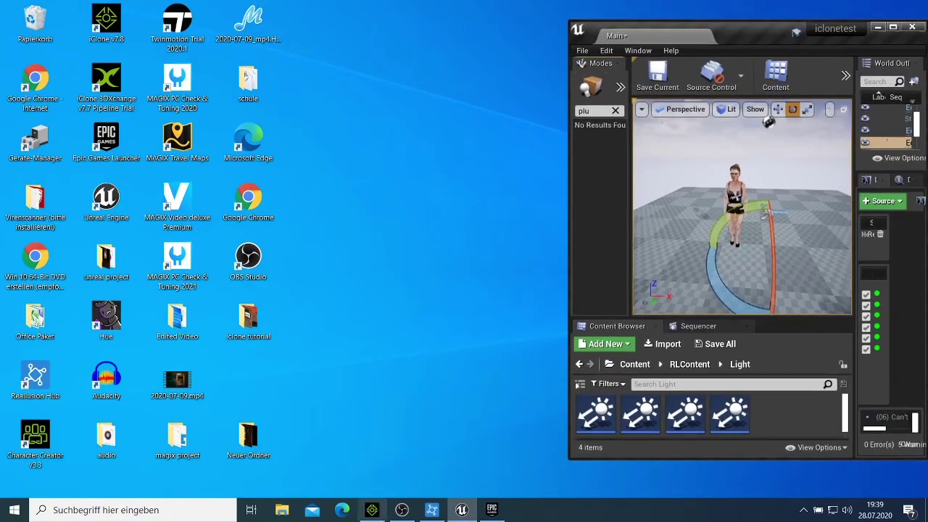
mouse_move(439, 514)
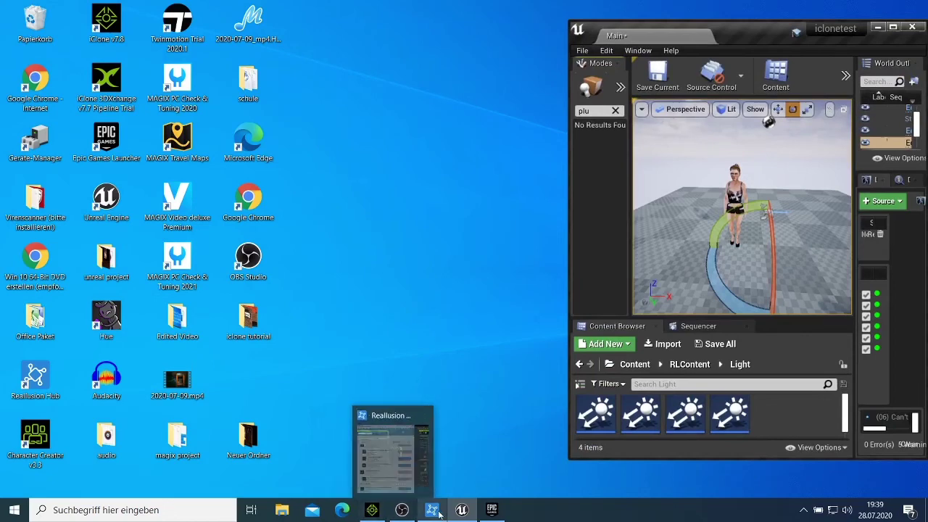
left_click(372, 509)
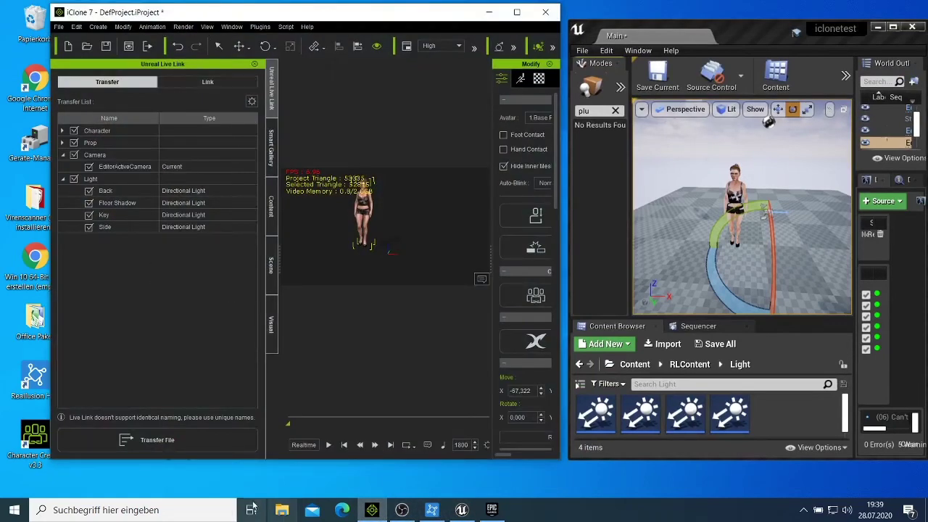
left_click(211, 82)
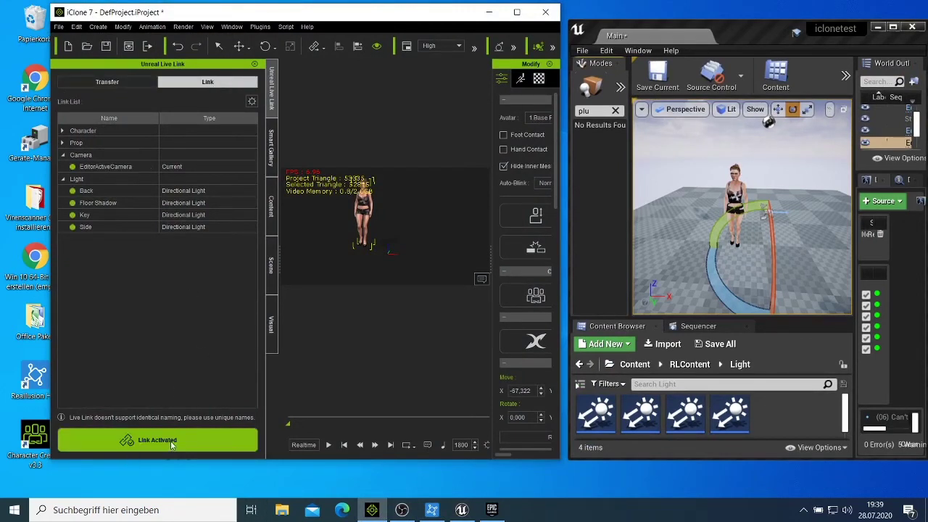
left_click(129, 84)
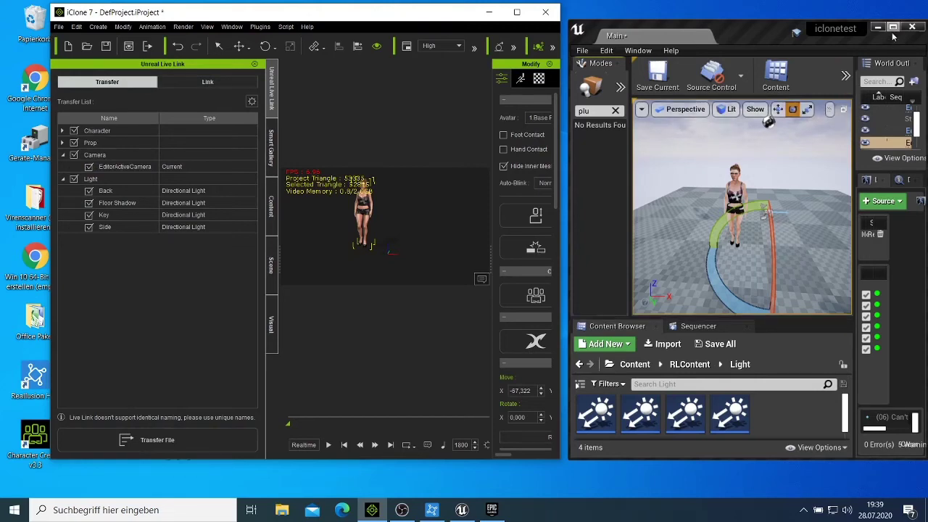
left_click(892, 28)
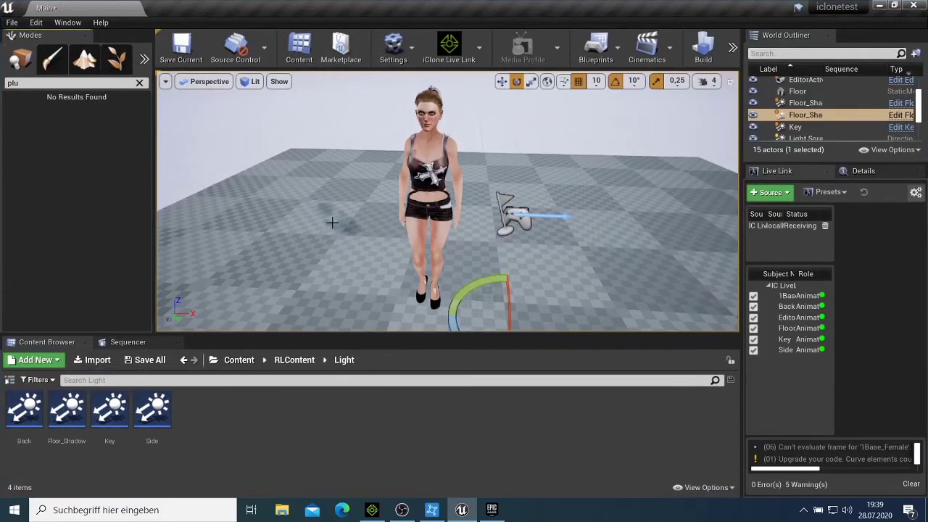
Open the Live Link panel from the Window menu, undock and redock it, and list its sources.
left_click(67, 22)
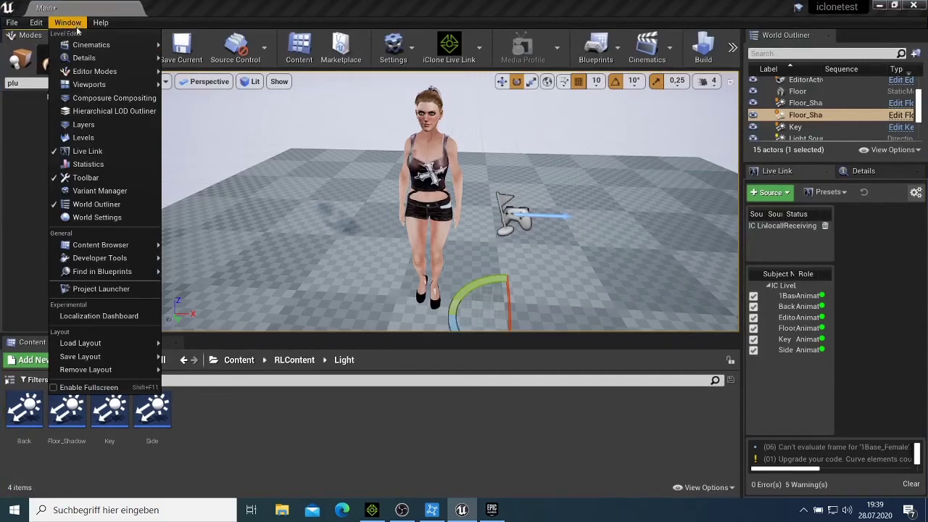
mouse_move(84, 45)
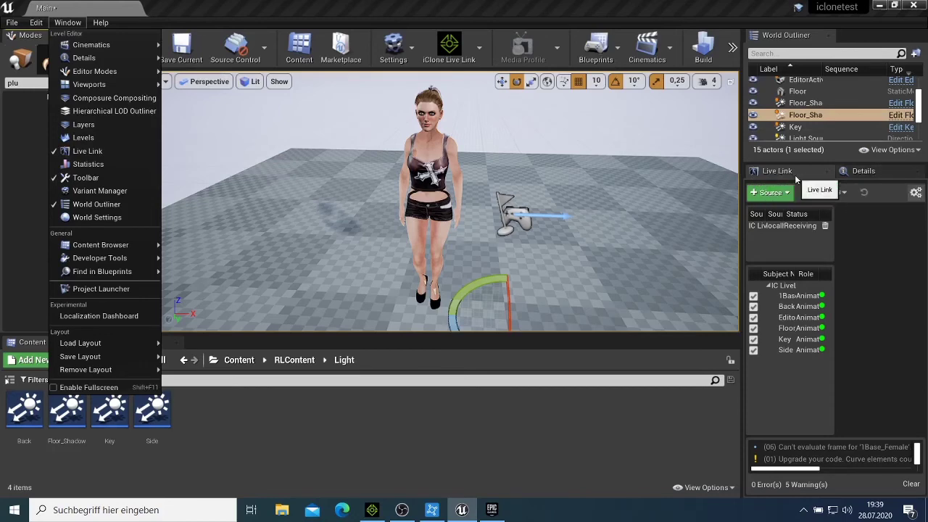
left_click(752, 179)
left_click_drag(771, 171, 287, 135)
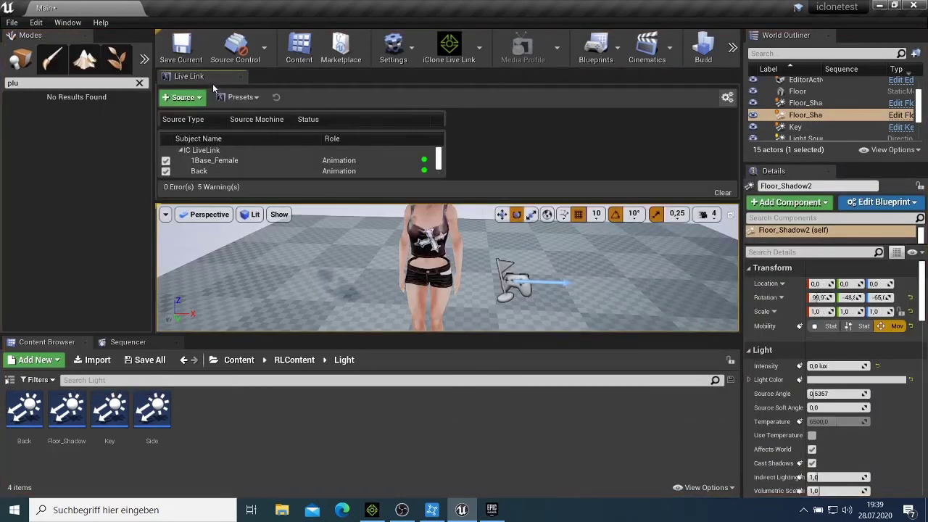
mouse_move(213, 76)
left_mouse_down()
mouse_move(396, 161)
mouse_move(810, 174)
mouse_move(768, 171)
left_mouse_up()
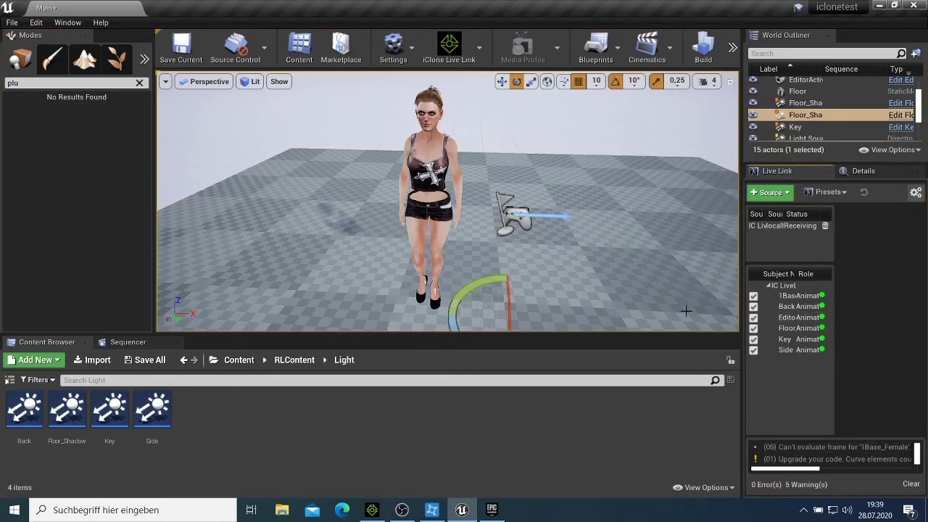
left_click(786, 192)
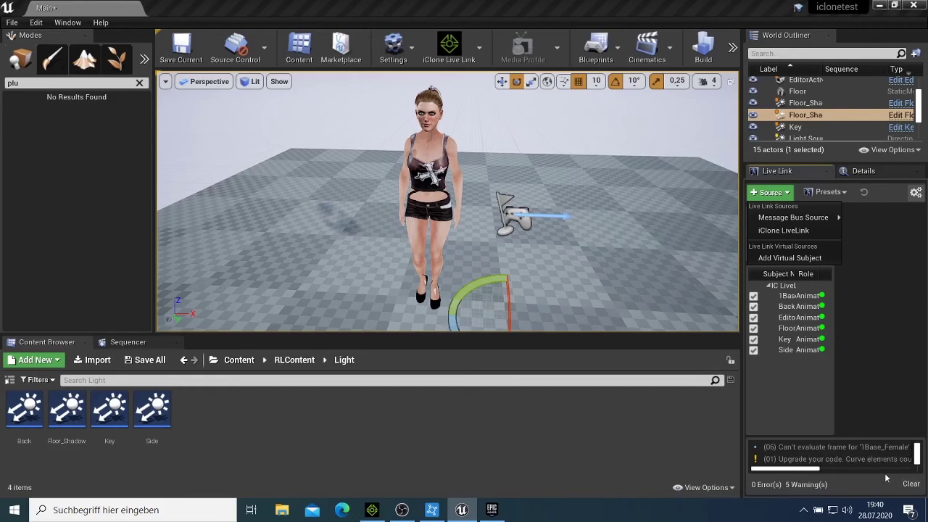
Browse iClone's Motion > 01_iClone7 Motion > 3.Female templates and drag a dual-gun motion onto the character.
left_click(894, 5)
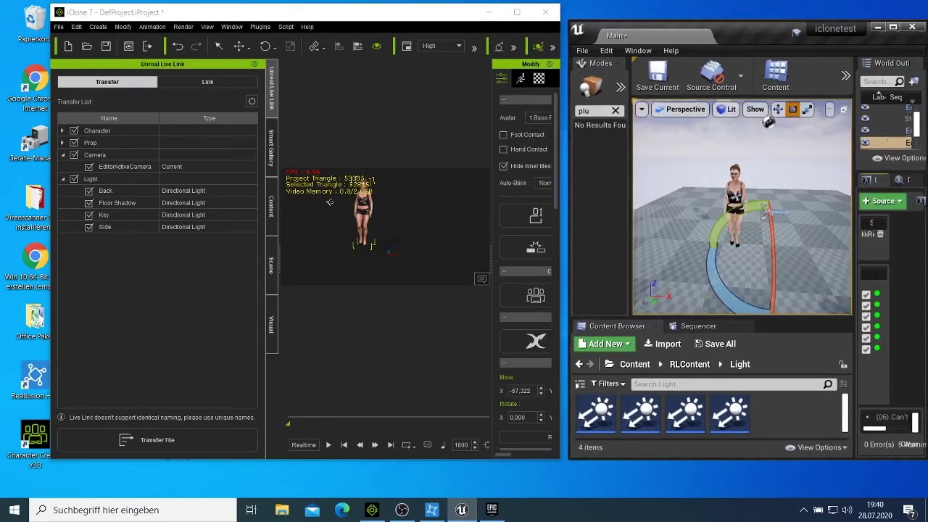
left_click(273, 150)
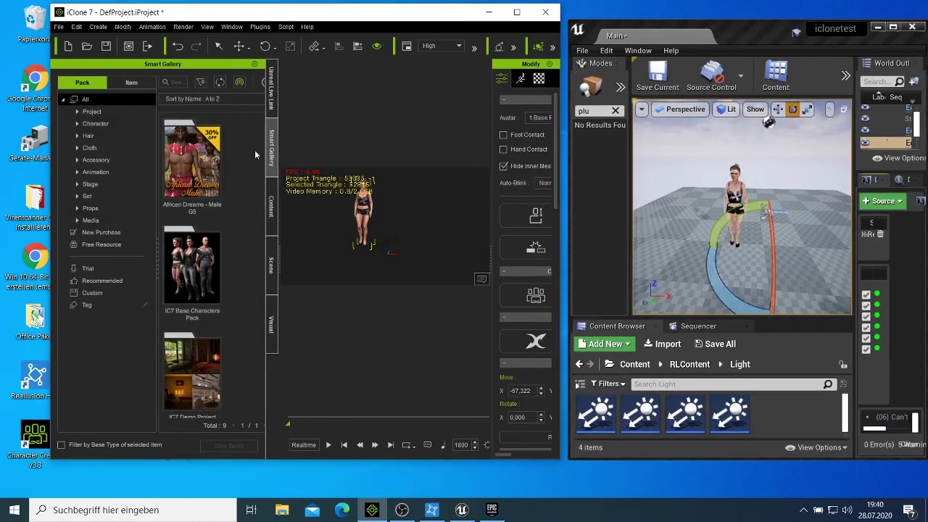
left_click(272, 190)
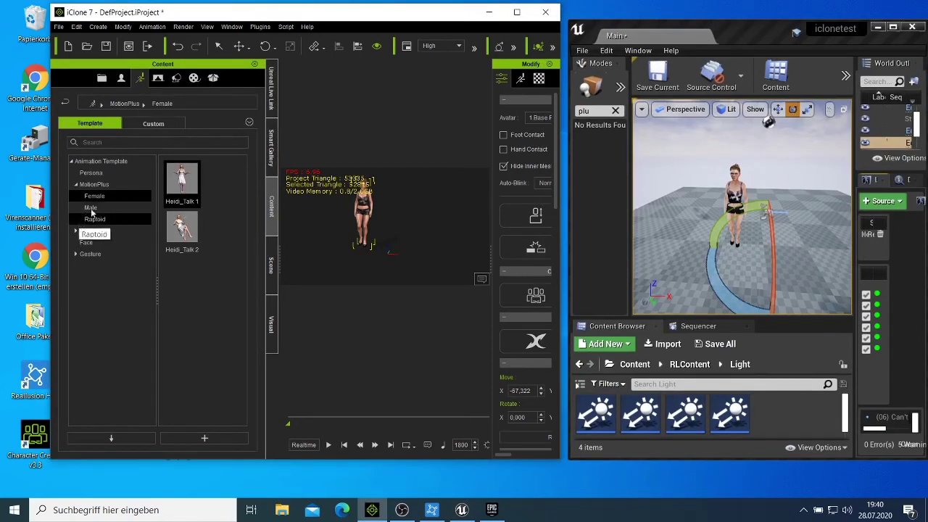
left_click(77, 232)
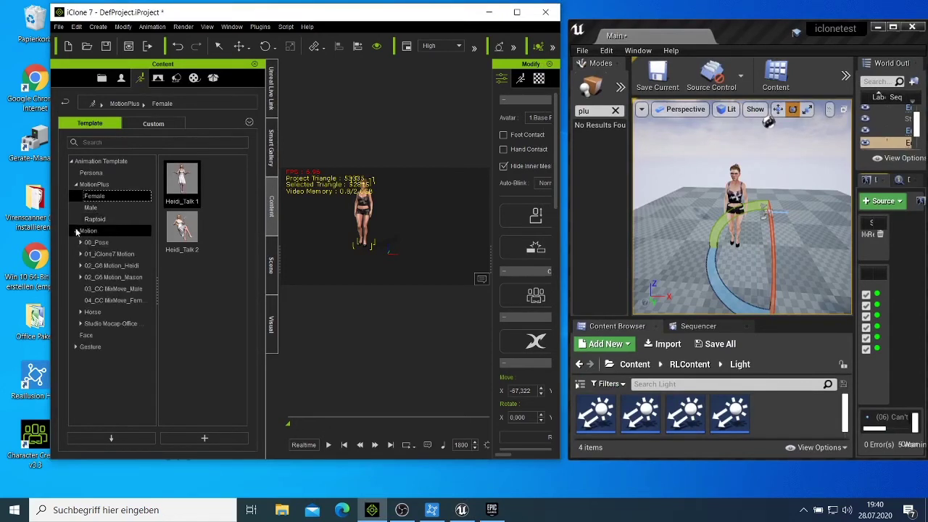
left_click(108, 255)
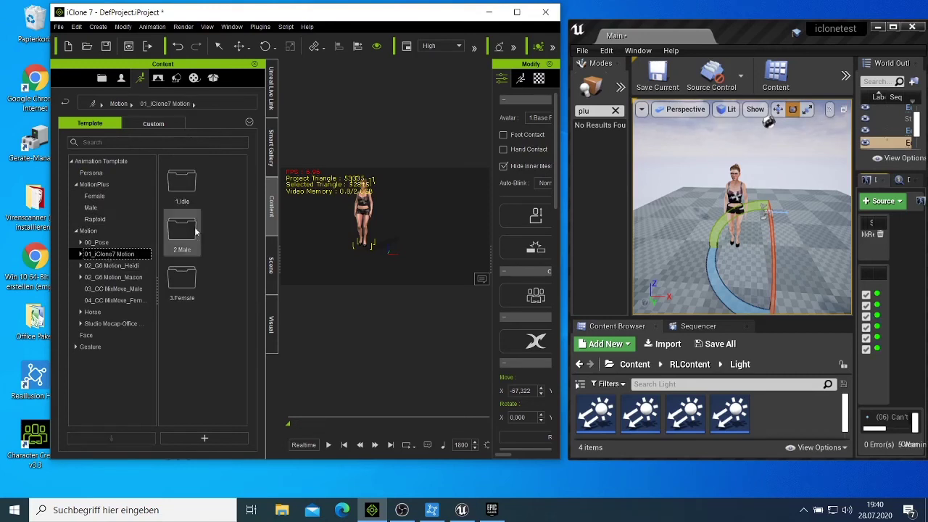
left_click(184, 278)
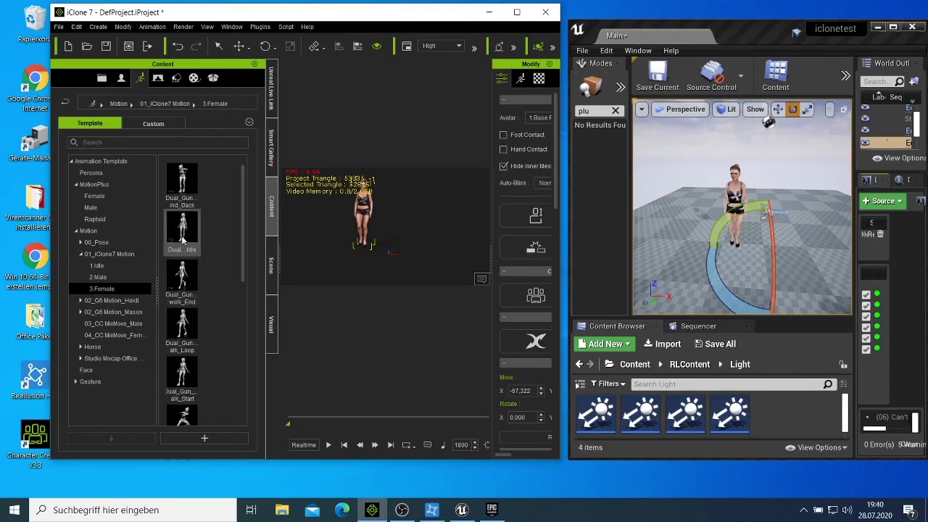
scroll(185, 271, "down", 5)
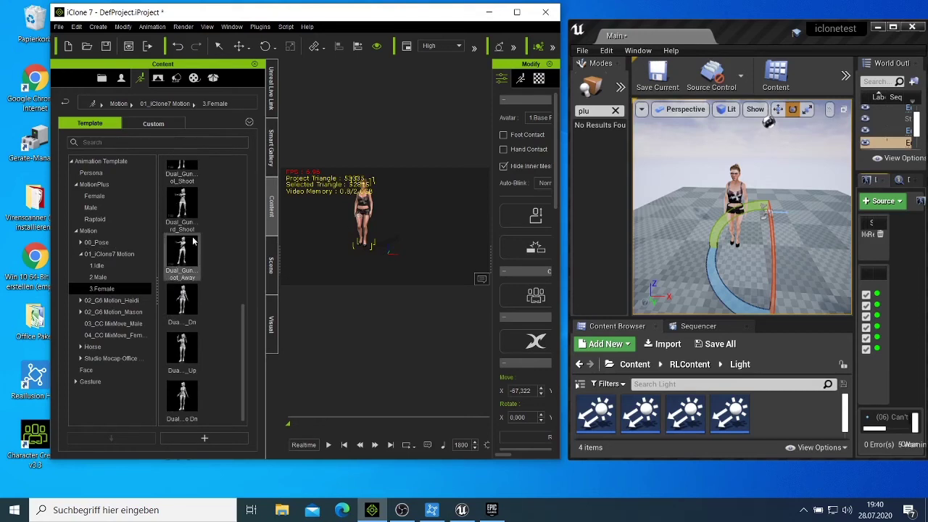
left_click_drag(183, 250, 373, 214)
Replace the character's animation with Dual_Gun_Muzzle_Up, play it, and maximize Unreal.
right_click(364, 211)
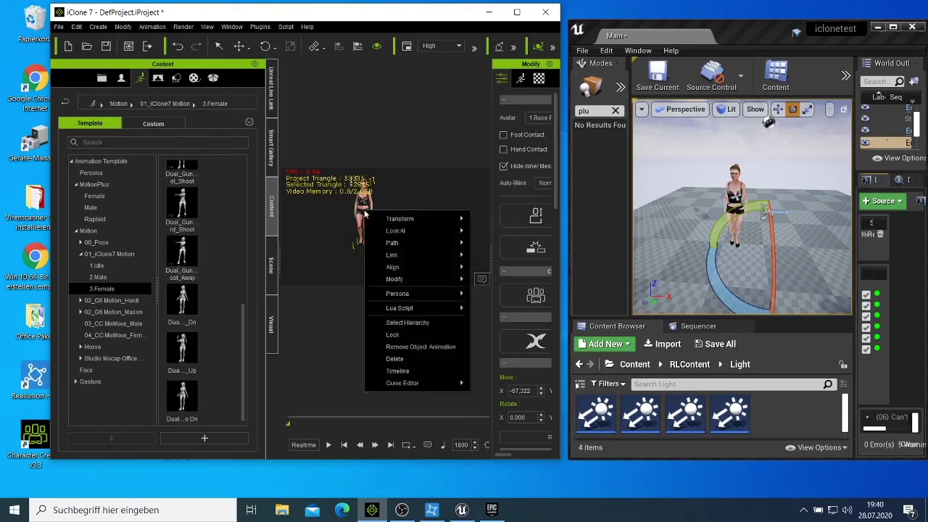
left_click(398, 348)
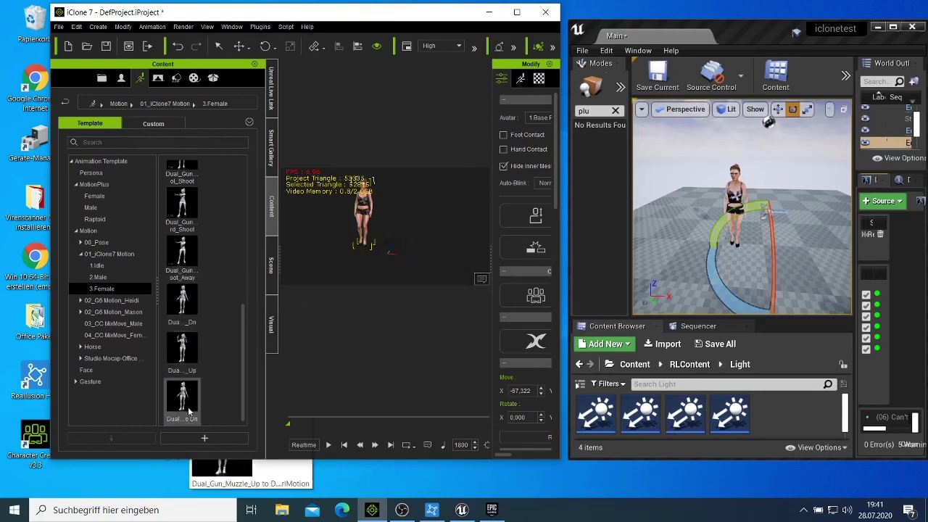
double_click(188, 355)
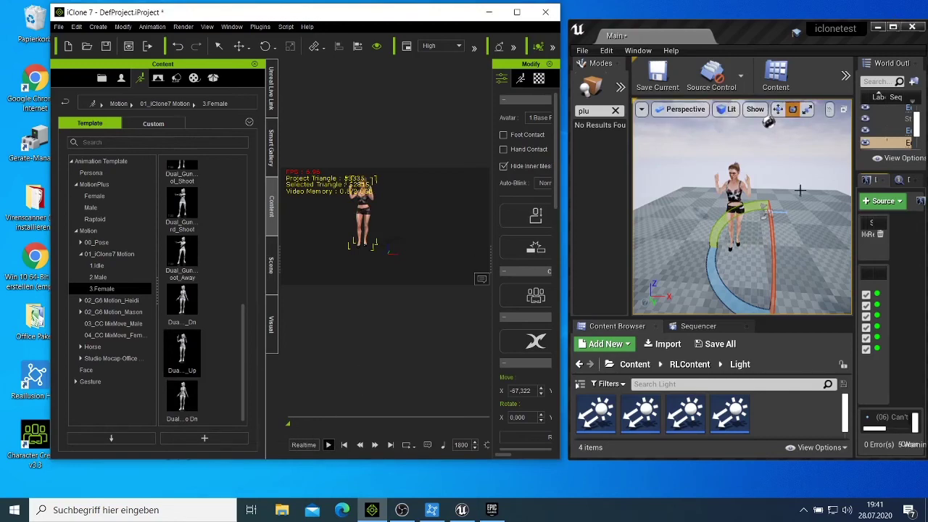
left_click(328, 444)
left_click(893, 28)
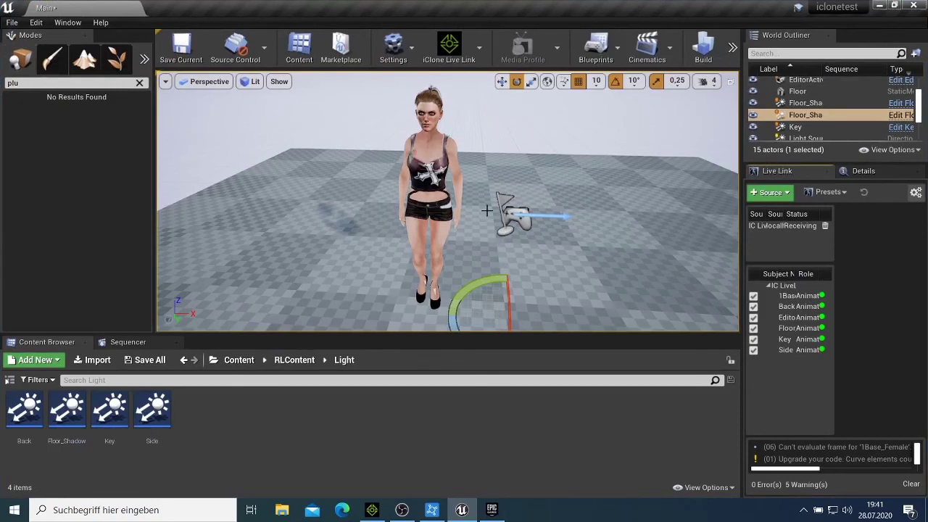
Stop iClone playback at the first frame and remove the character's current animation.
left_click(896, 5)
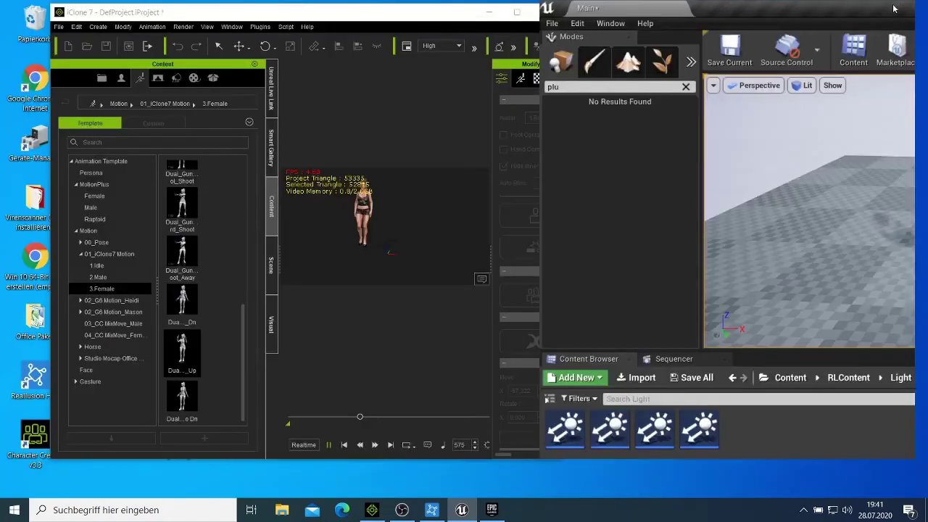
left_click(131, 339)
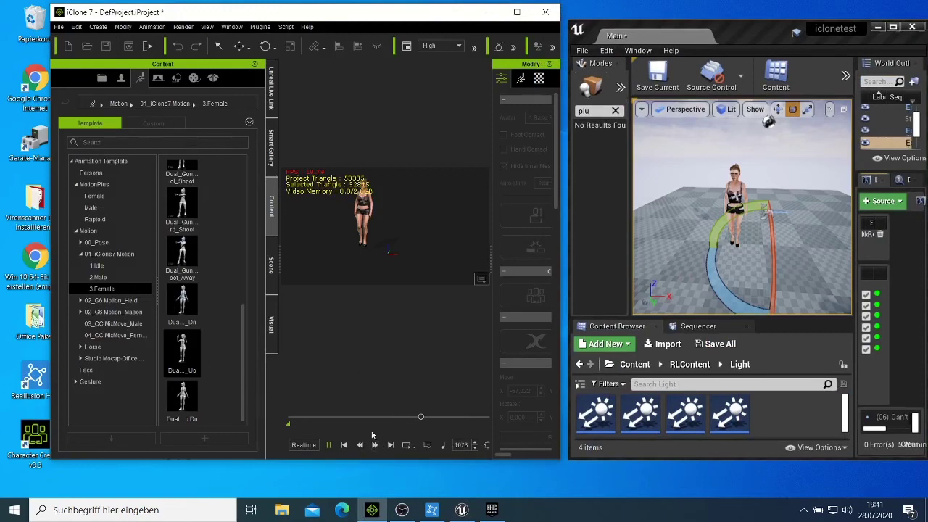
left_click(346, 445)
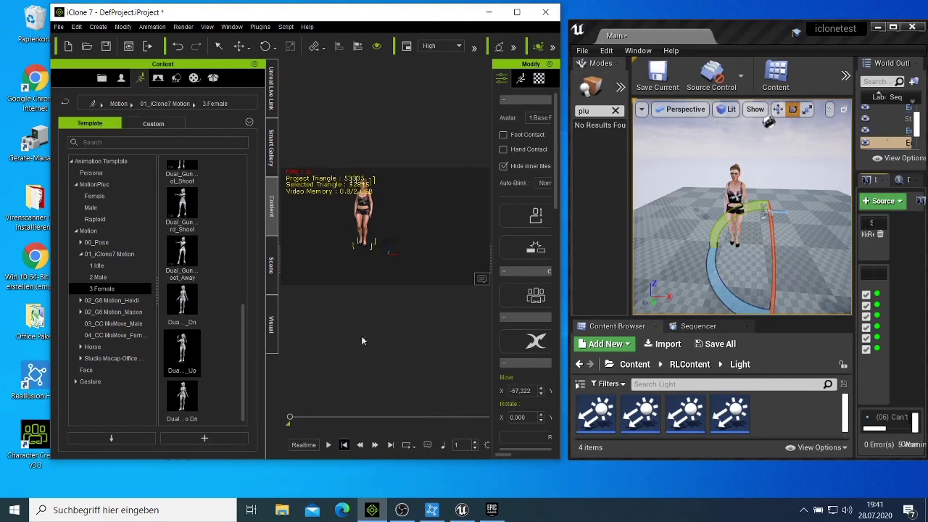
right_click(364, 211)
left_click(396, 349)
Apply the Dual_Gun Shoot motion from 3.Female, play it, and maximize Unreal to watch.
left_click(130, 336)
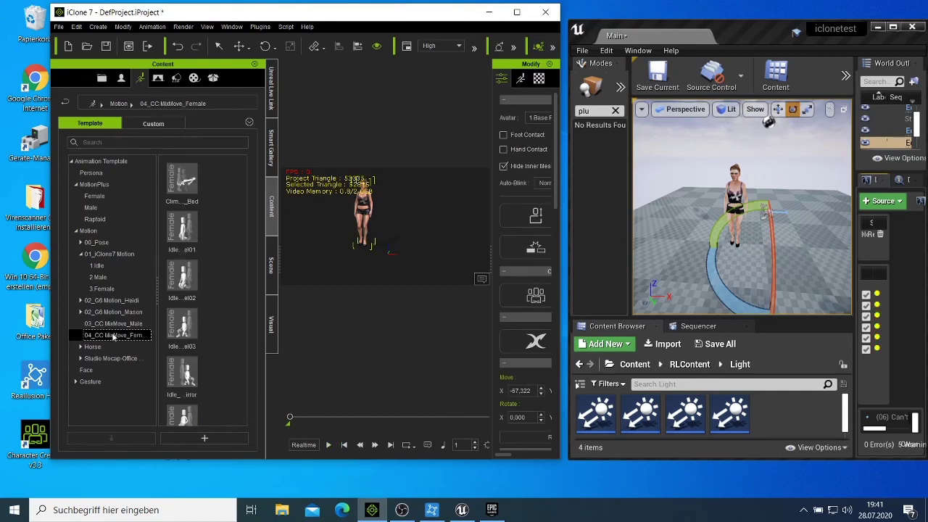
left_click(99, 288)
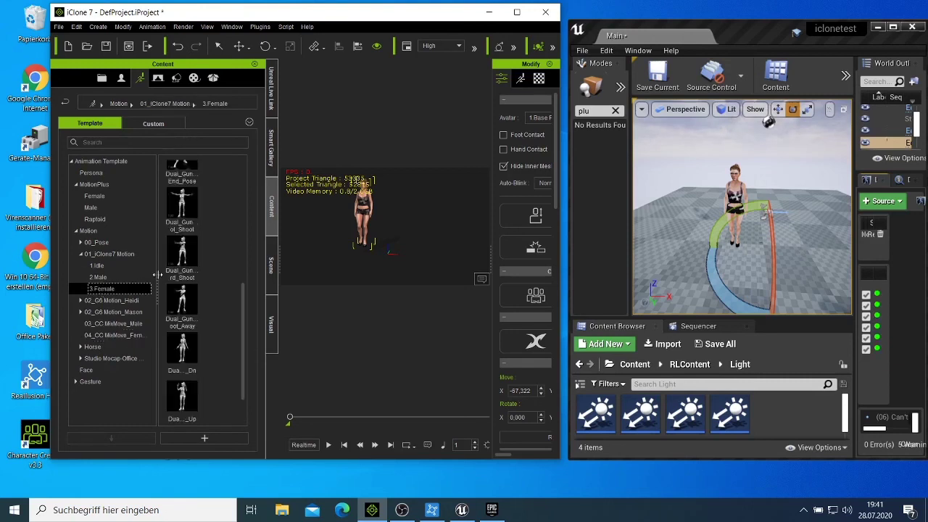
double_click(193, 260)
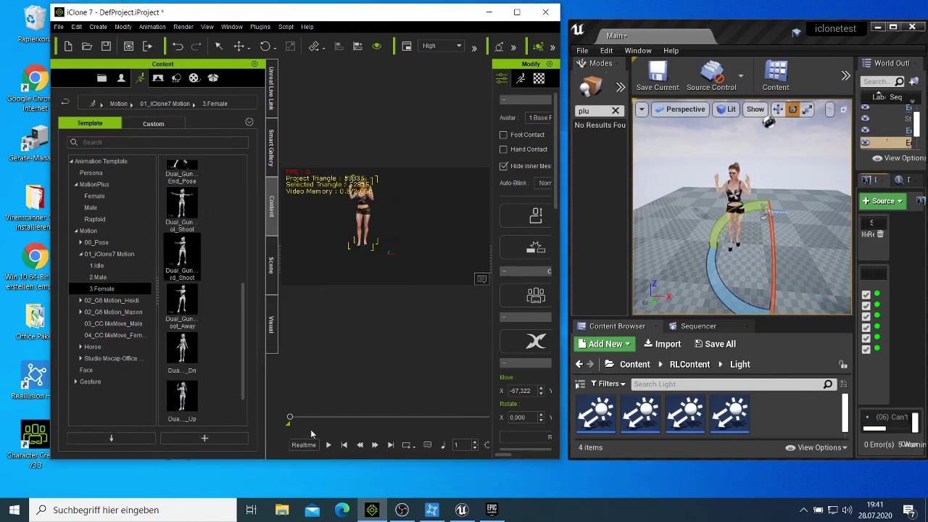
left_click(326, 444)
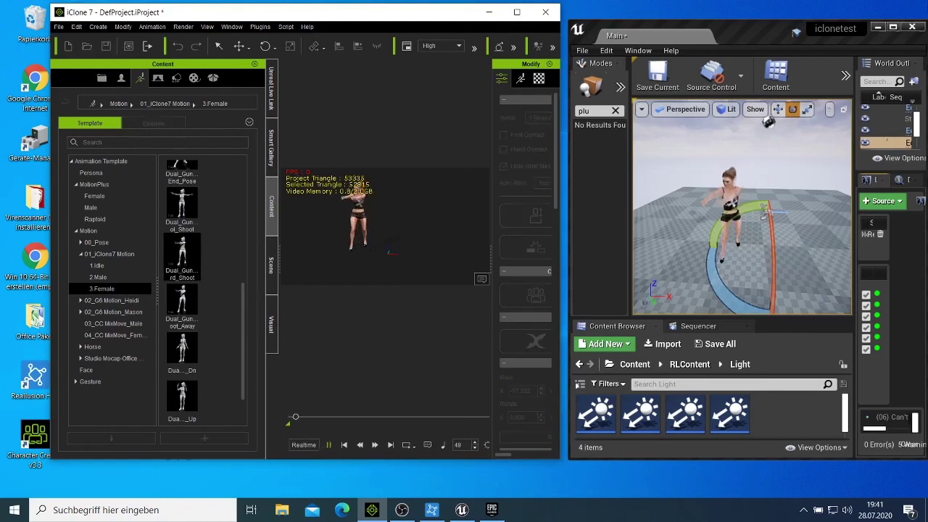
left_click(892, 27)
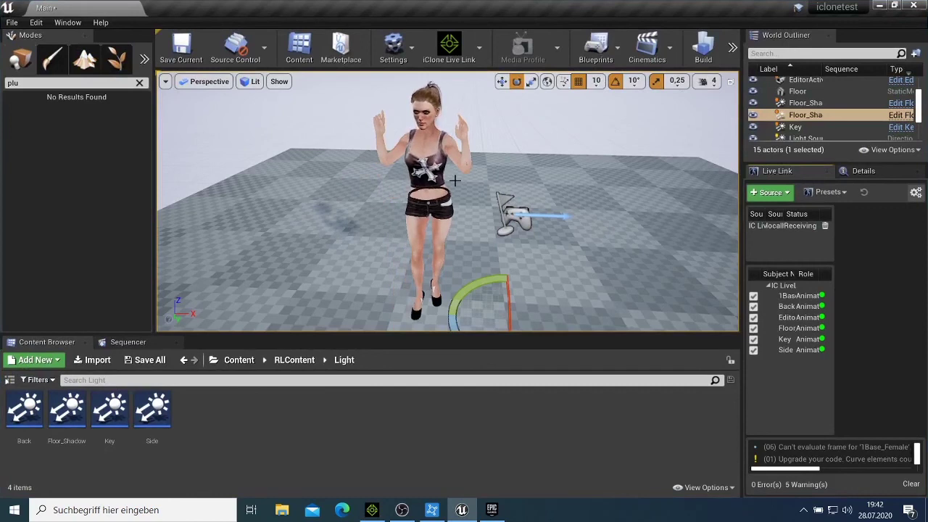
left_click(897, 7)
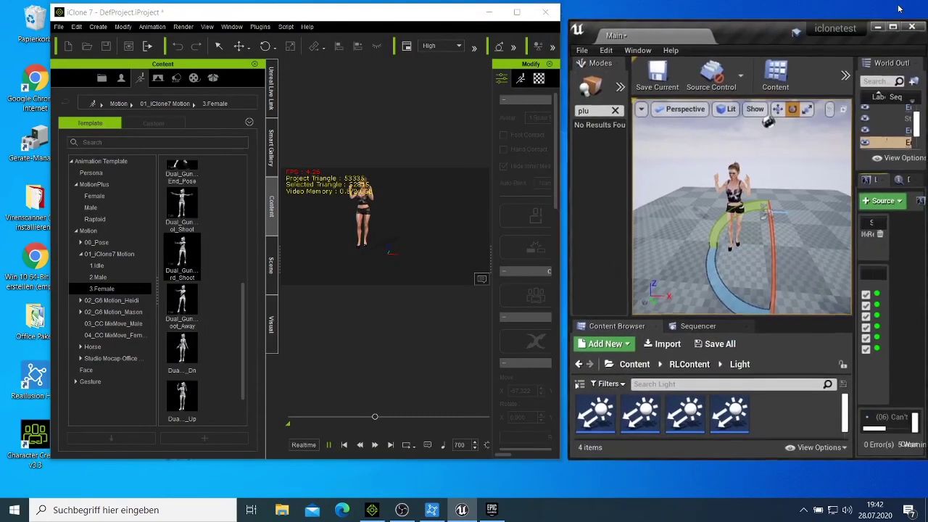
left_click(376, 234)
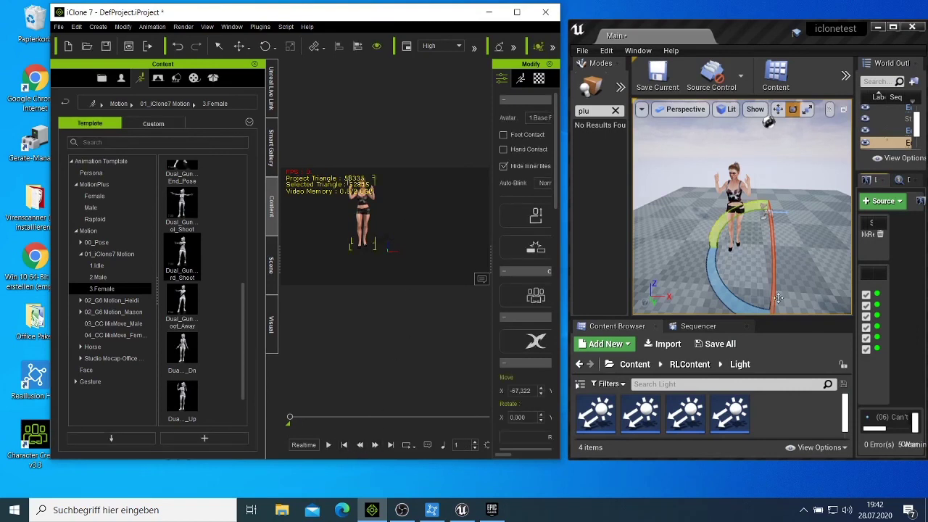
left_click(892, 27)
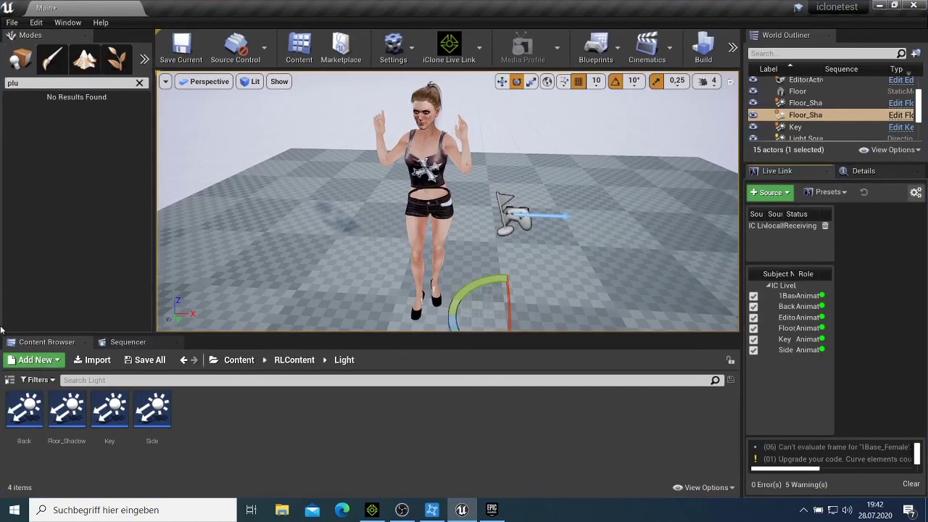
Bring up the Sequencer with 1Base_Female's Animation and Transform tracks, then restore Unreal to windowed size beside iClone.
left_click(43, 368)
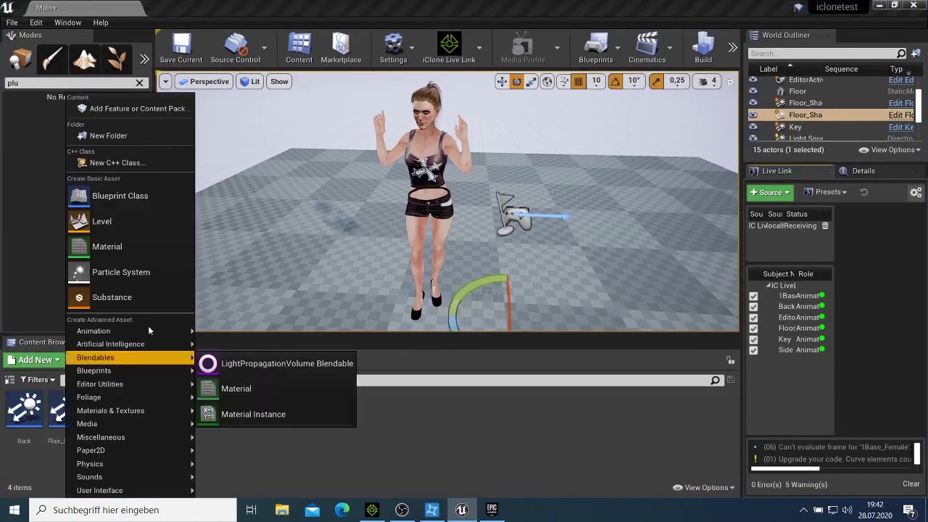
left_click(289, 342)
left_click(109, 343)
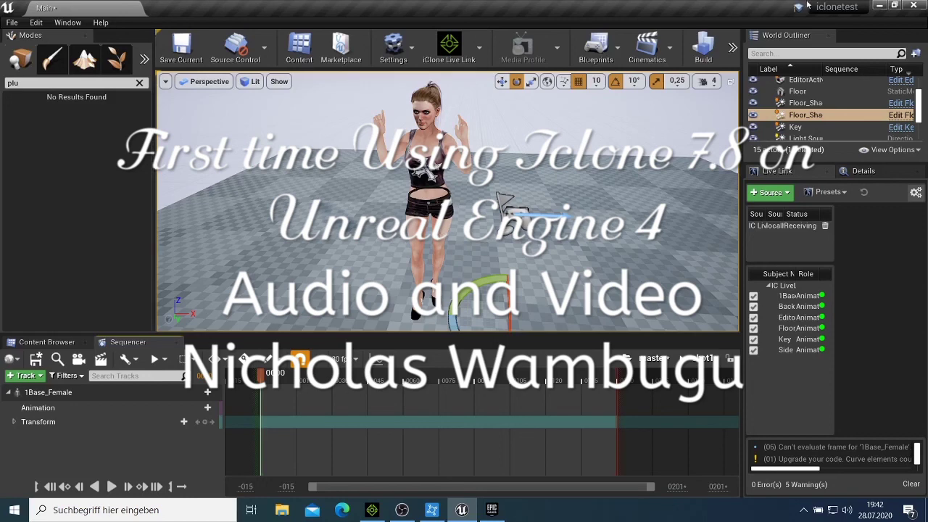
left_click(893, 5)
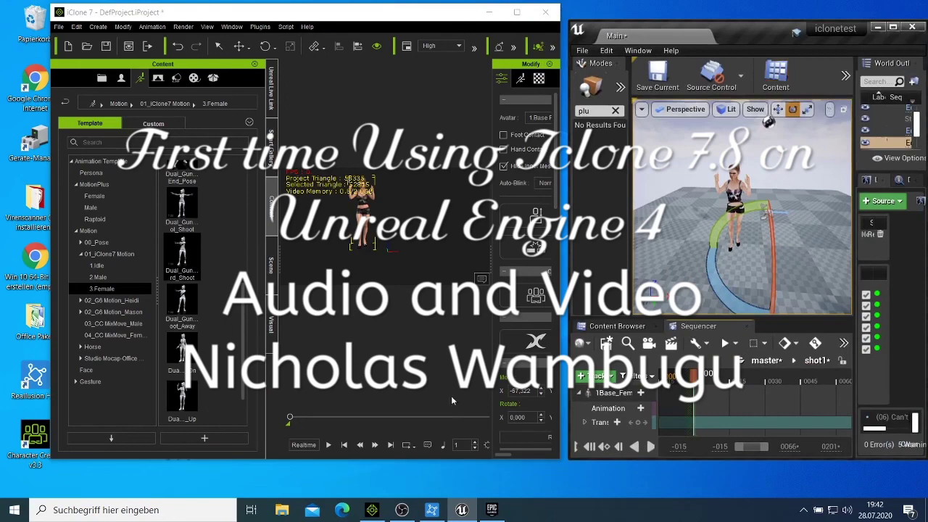
mouse_move(401, 509)
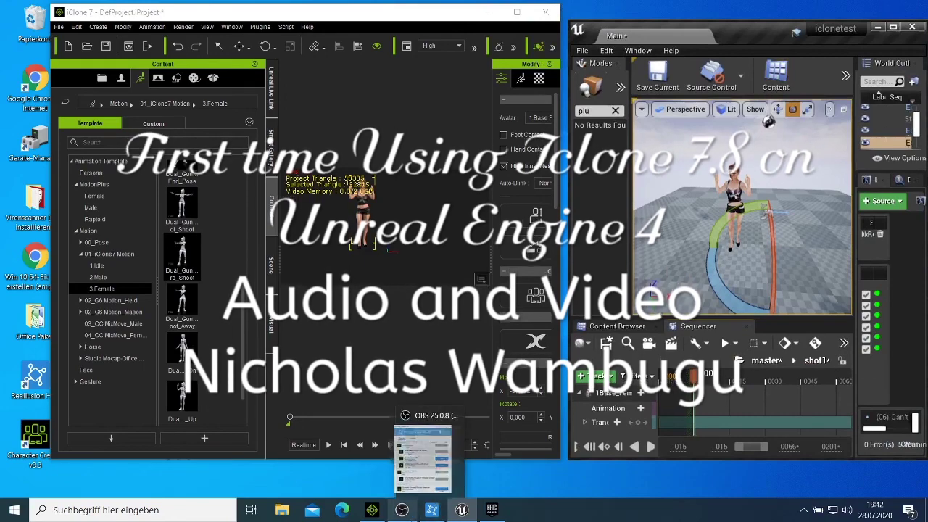